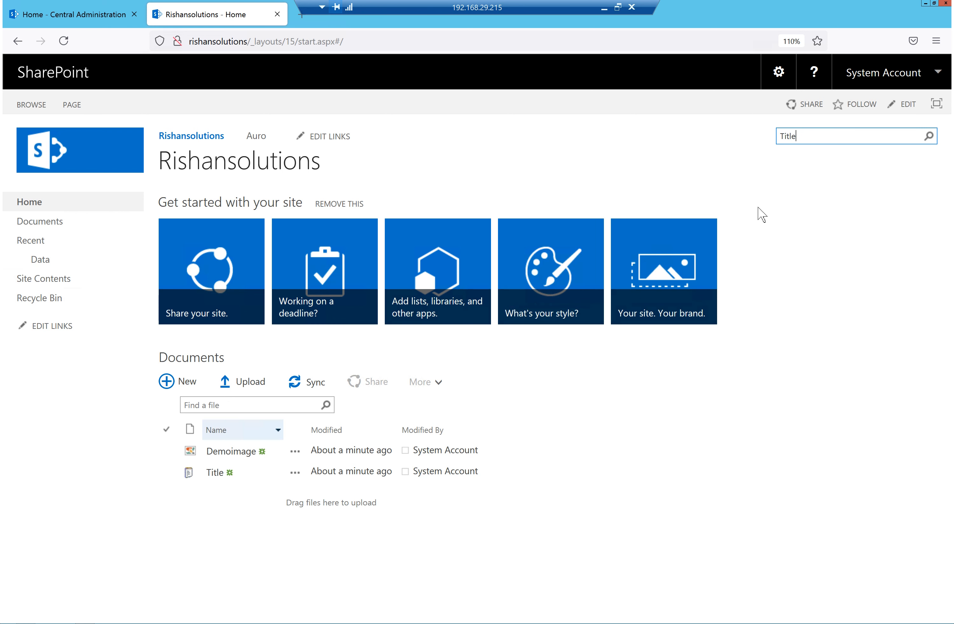
Search the Rishansolutions site for "Title", expand the error details and examine the reason and correlation ID.
key("Return")
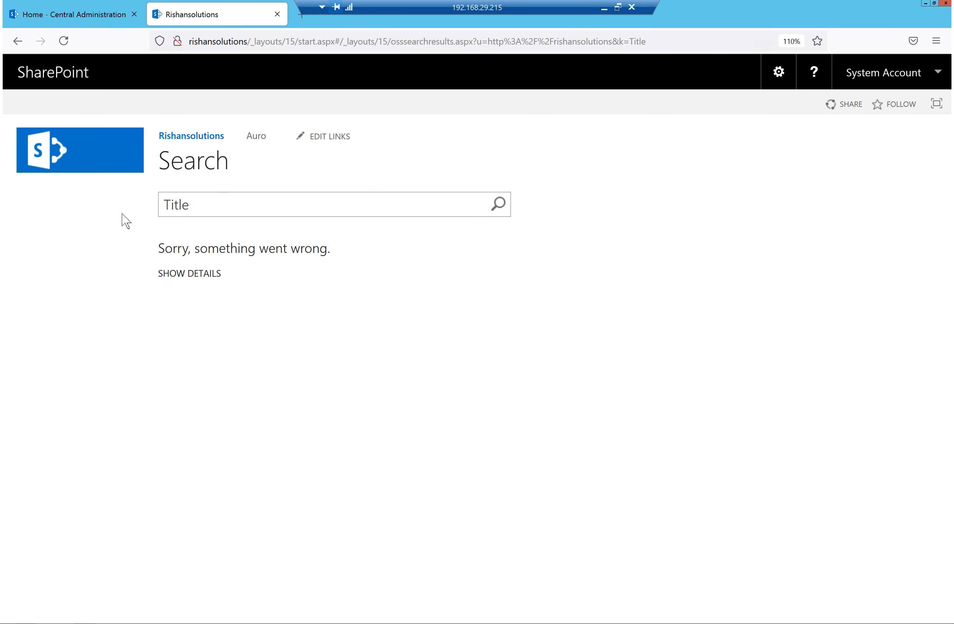
left_click_drag(190, 208, 162, 206)
left_click(190, 274)
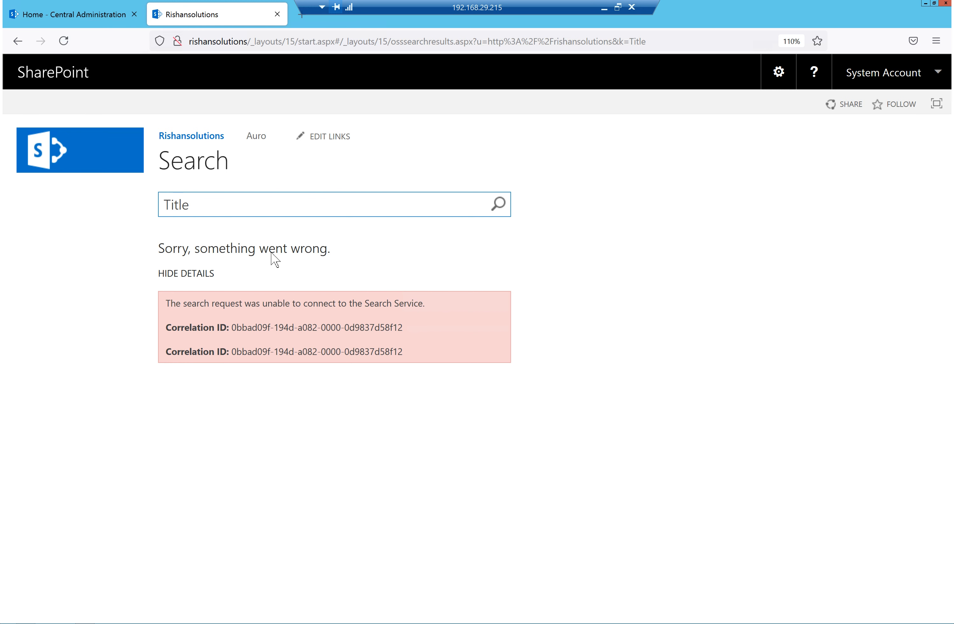
left_click_drag(423, 305, 236, 315)
left_click_drag(403, 327, 242, 327)
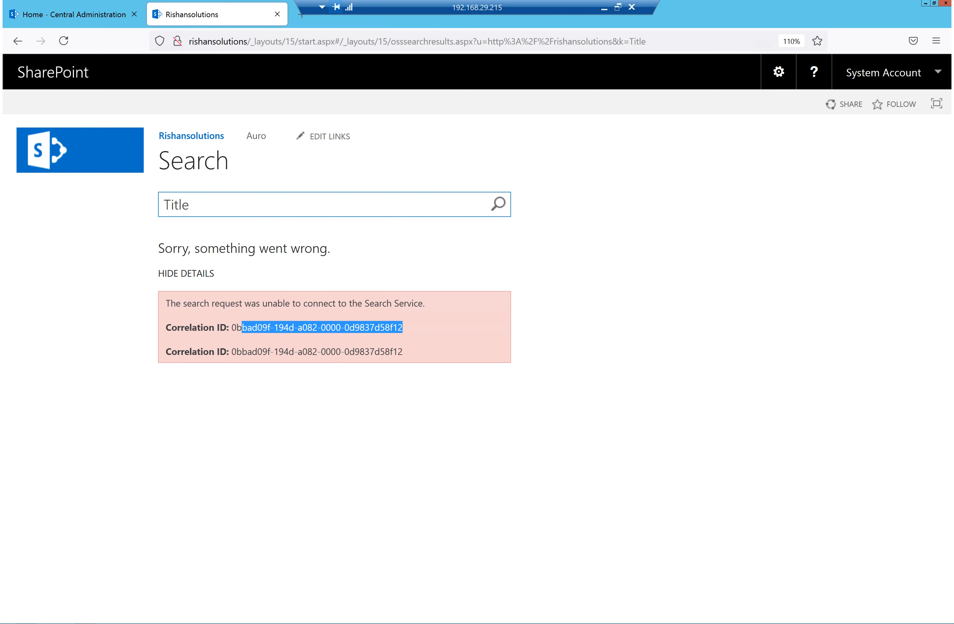
Start creating a new Search Service Application among the service applications in Central Administration's Application Management.
left_click(97, 15)
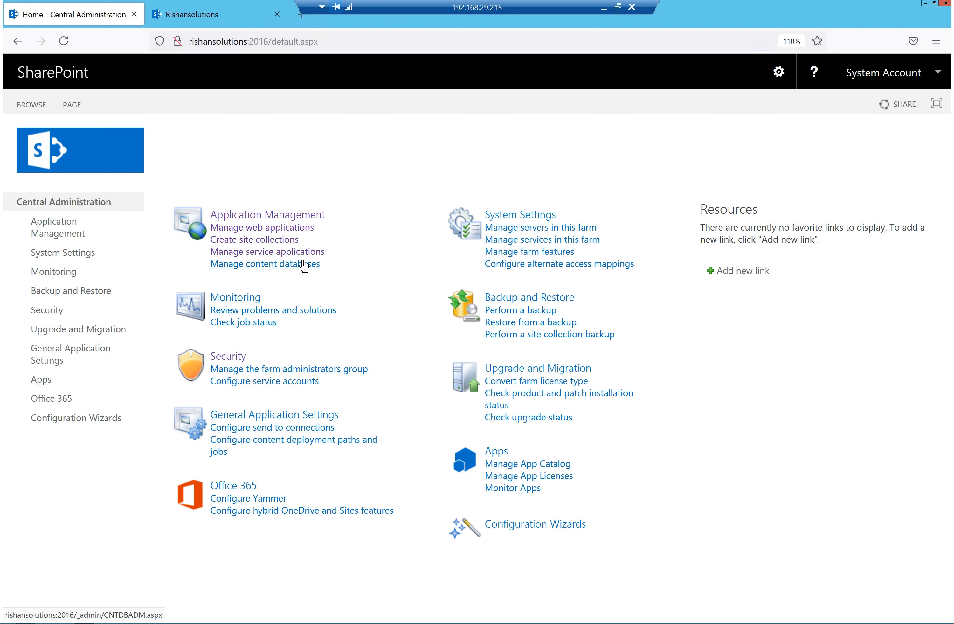
left_click(278, 218)
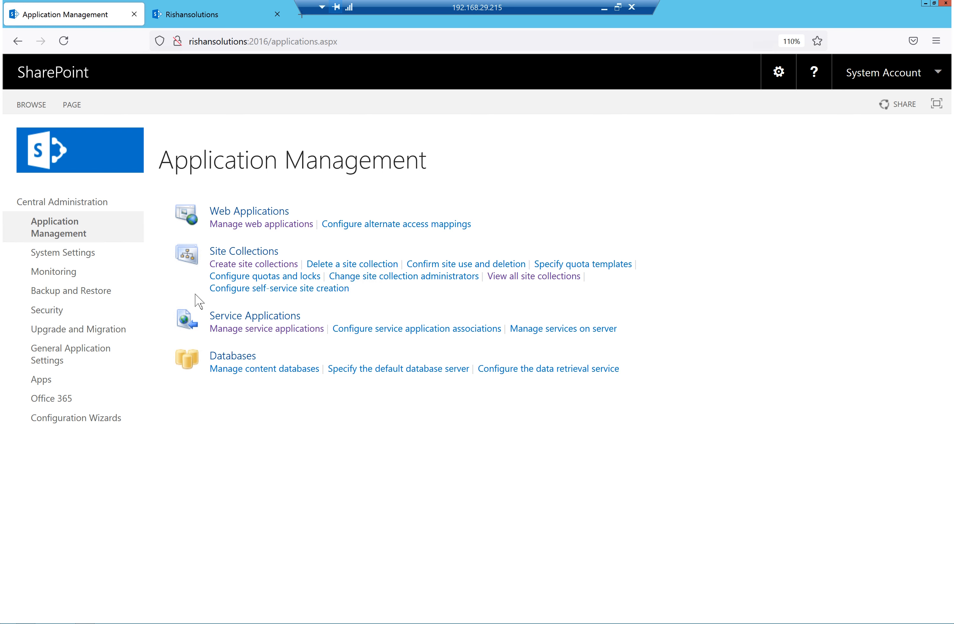
left_click(236, 333)
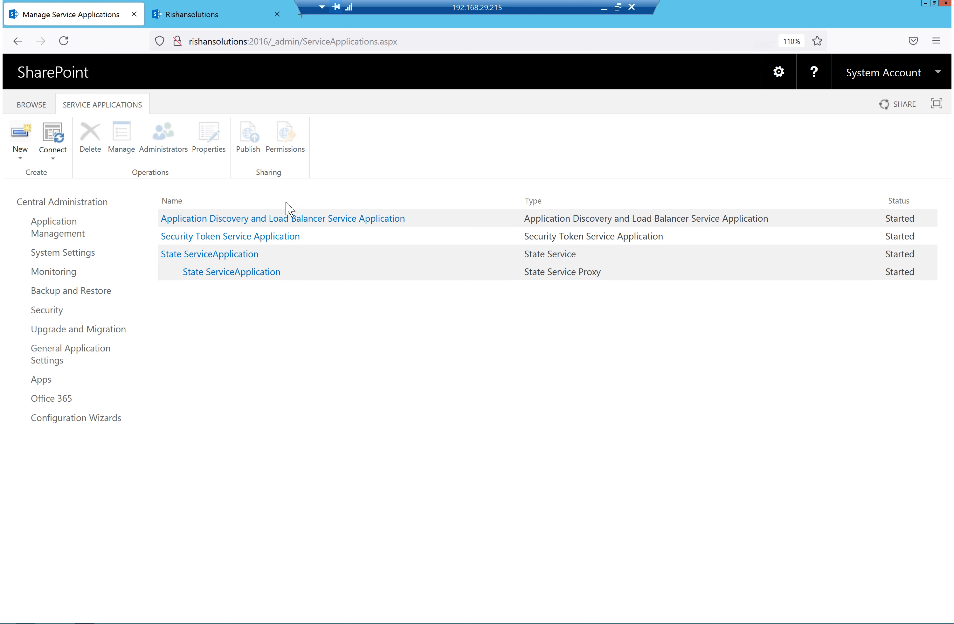
left_click(16, 158)
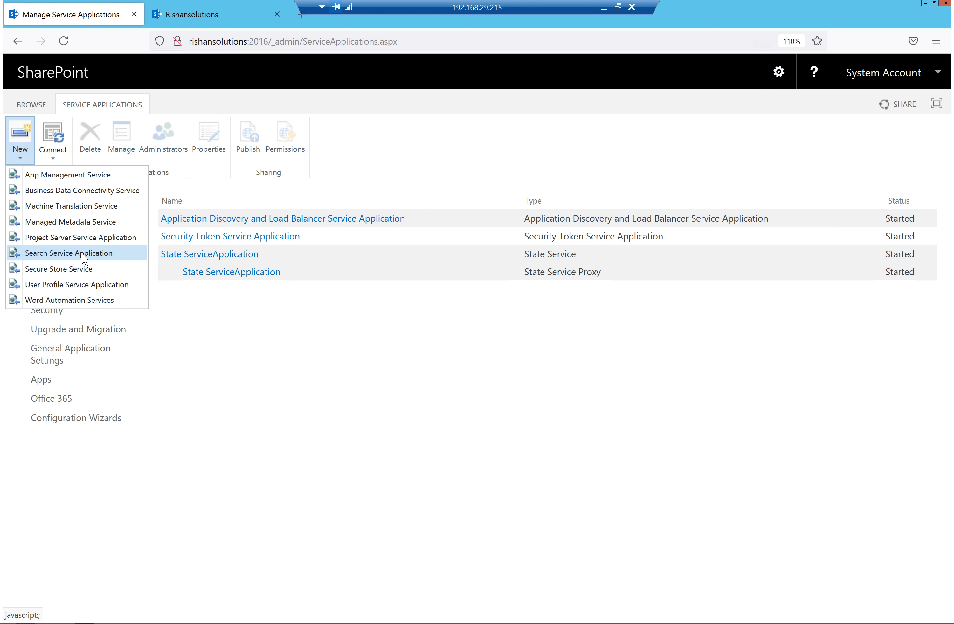
left_click(59, 253)
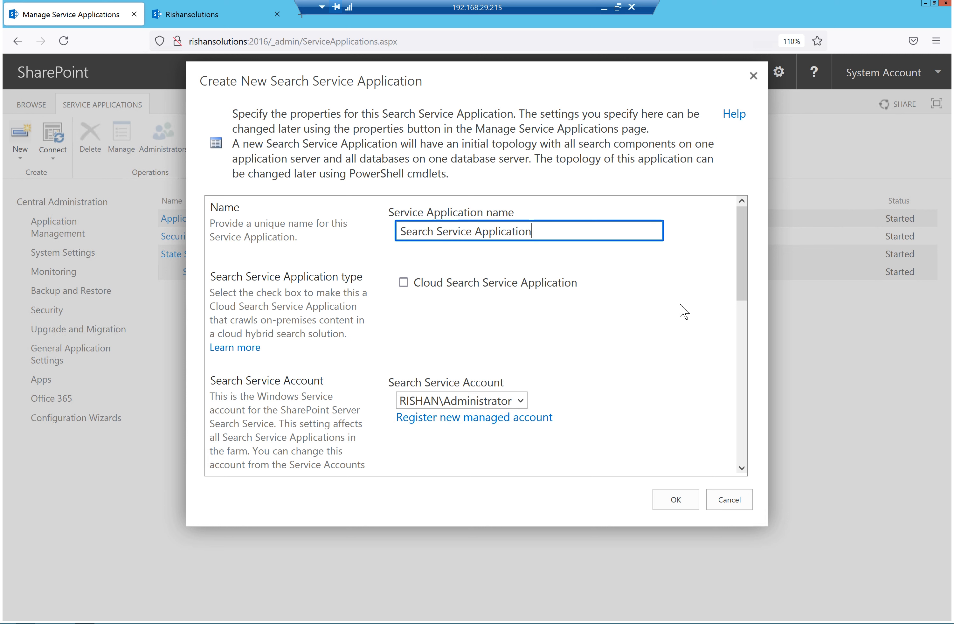
Set the Search Service Account to the RISHAN domain's managed account other than Administrator.
left_click_drag(744, 285, 748, 329)
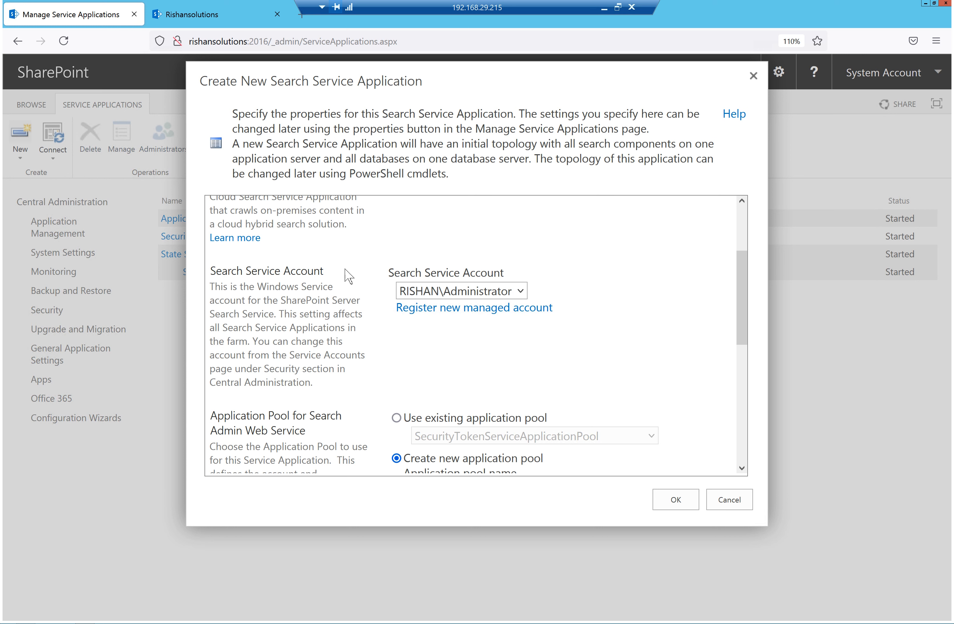
left_click(489, 294)
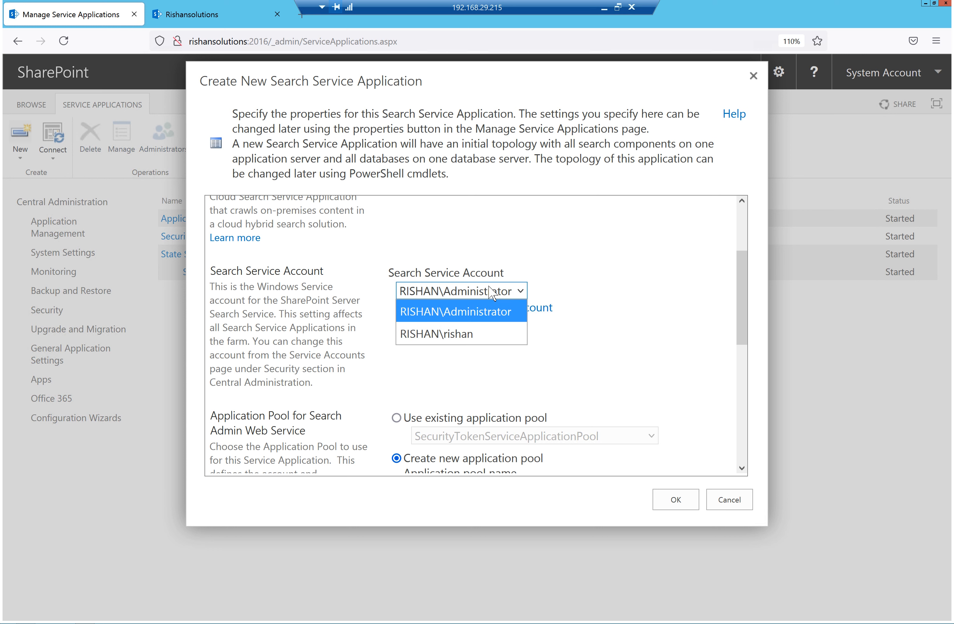
left_click(485, 346)
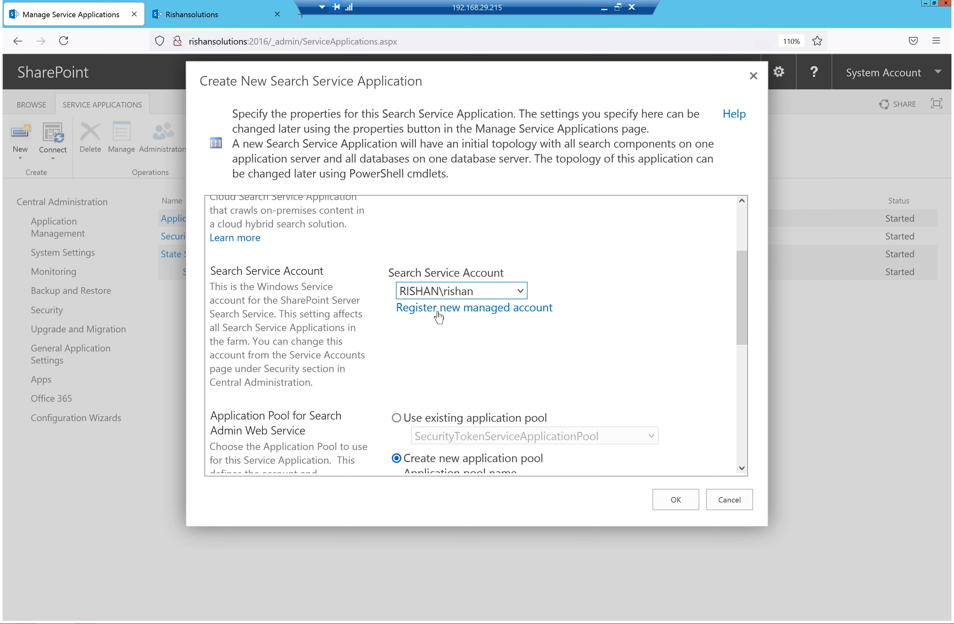
Name the new application pool for the Search Admin Web Service SearchAppPool.
left_click_drag(744, 319, 744, 352)
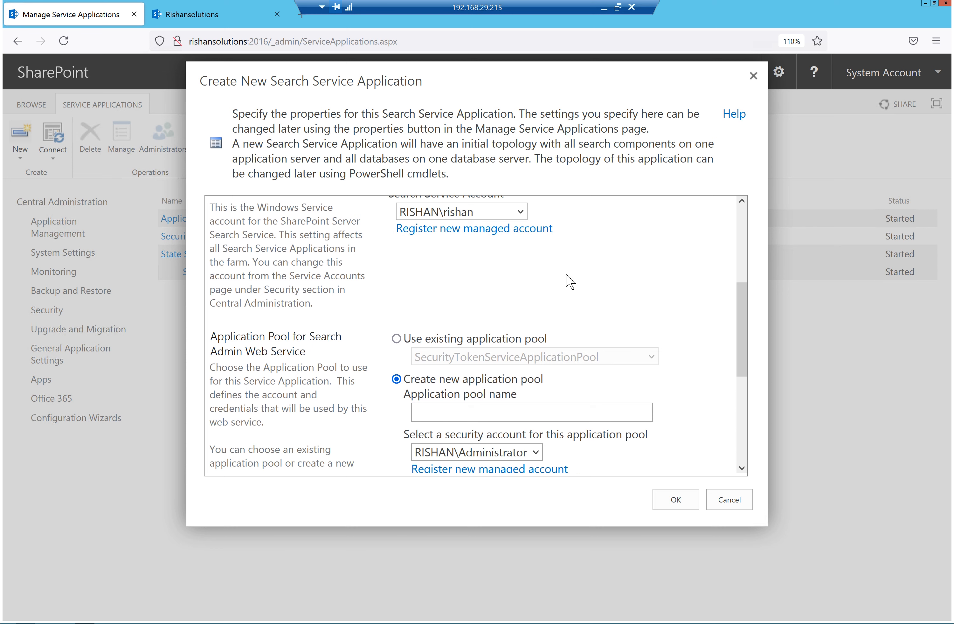
scroll(431, 367, "down", 5)
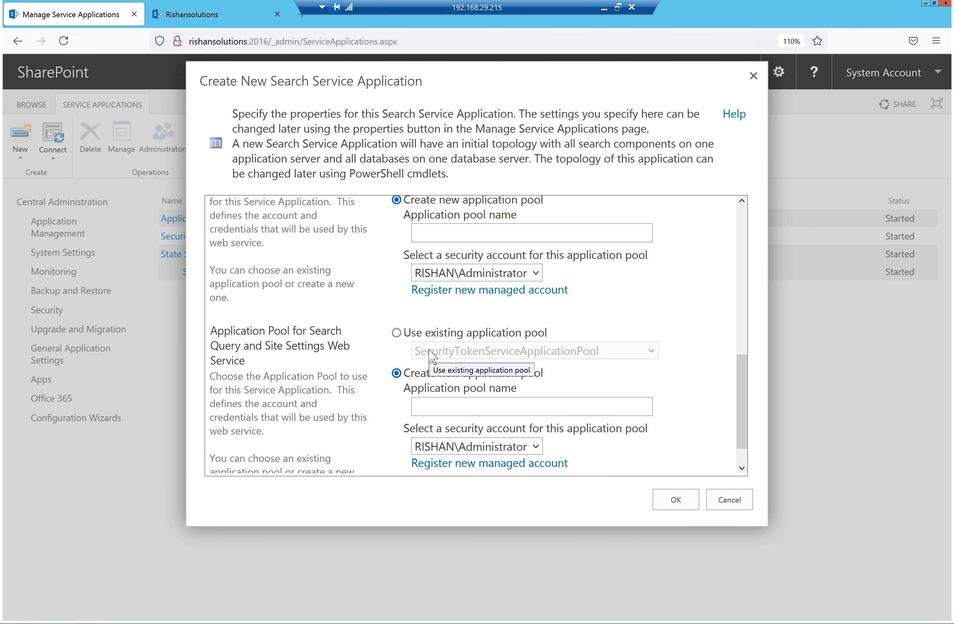
scroll(430, 356, "up", 5)
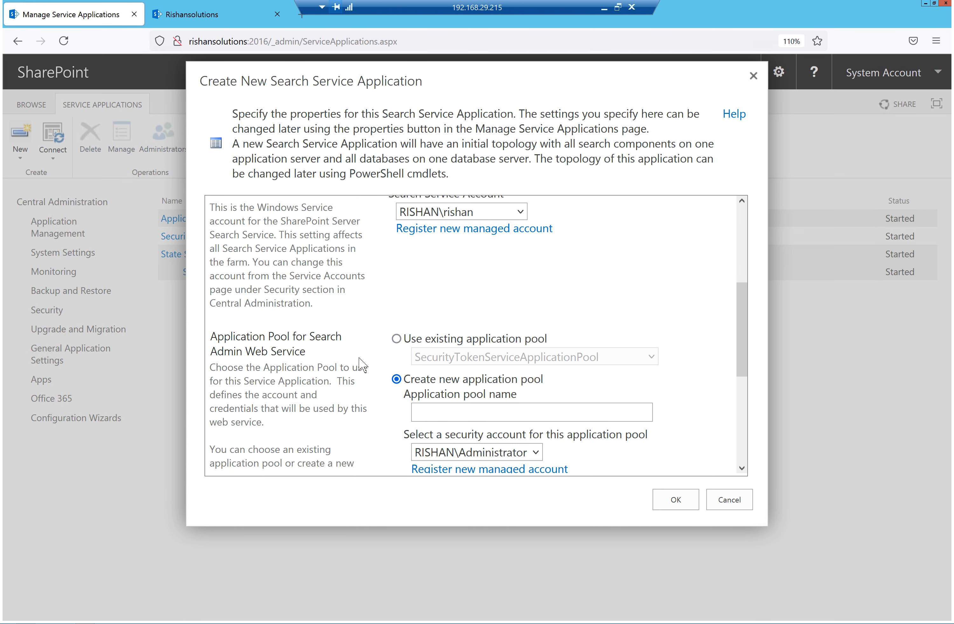
scroll(589, 358, "down", 6)
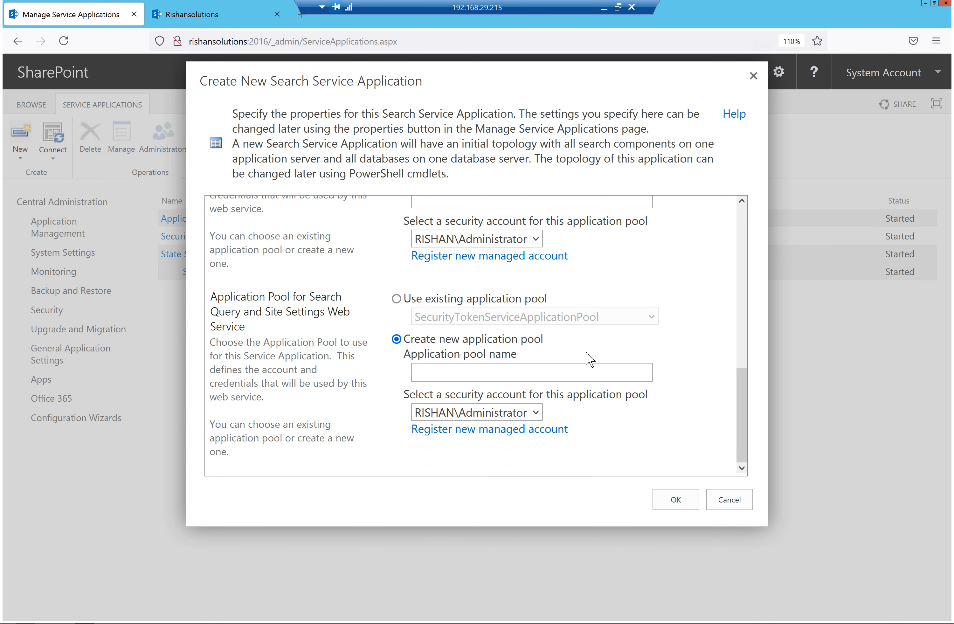
scroll(550, 353, "up", 4)
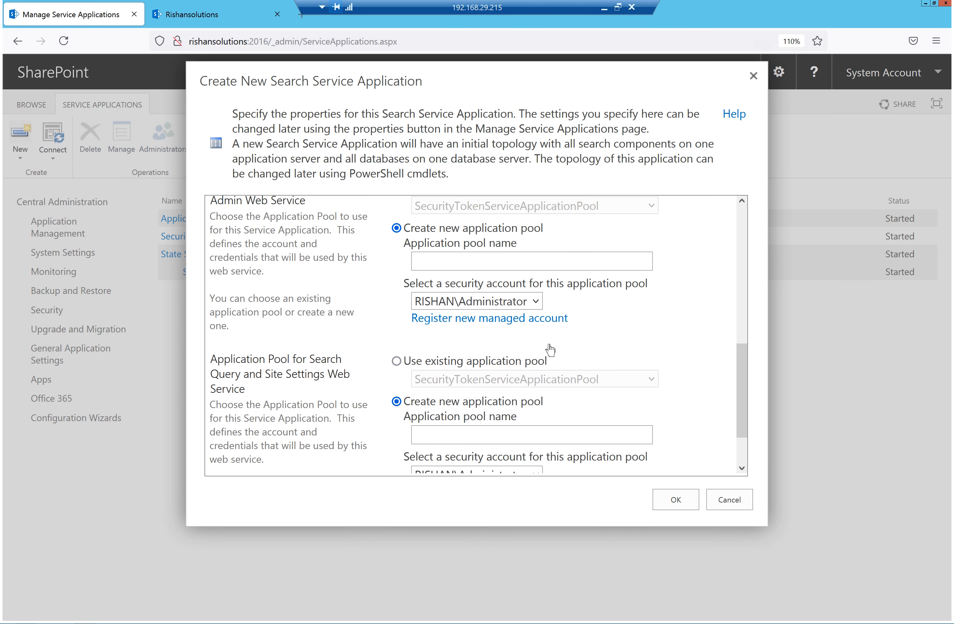
scroll(506, 302, "up", 2)
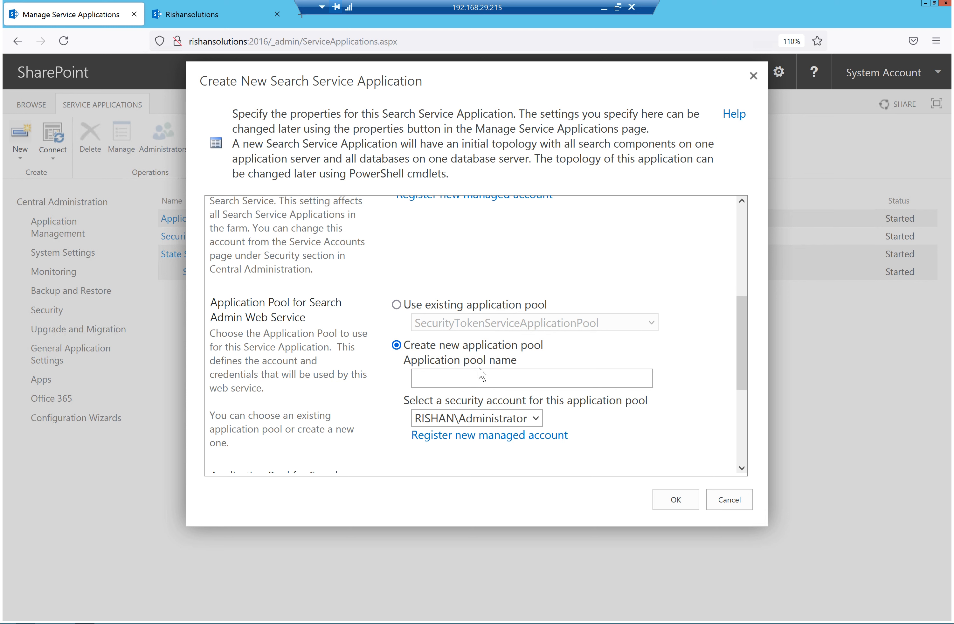
left_click(513, 383)
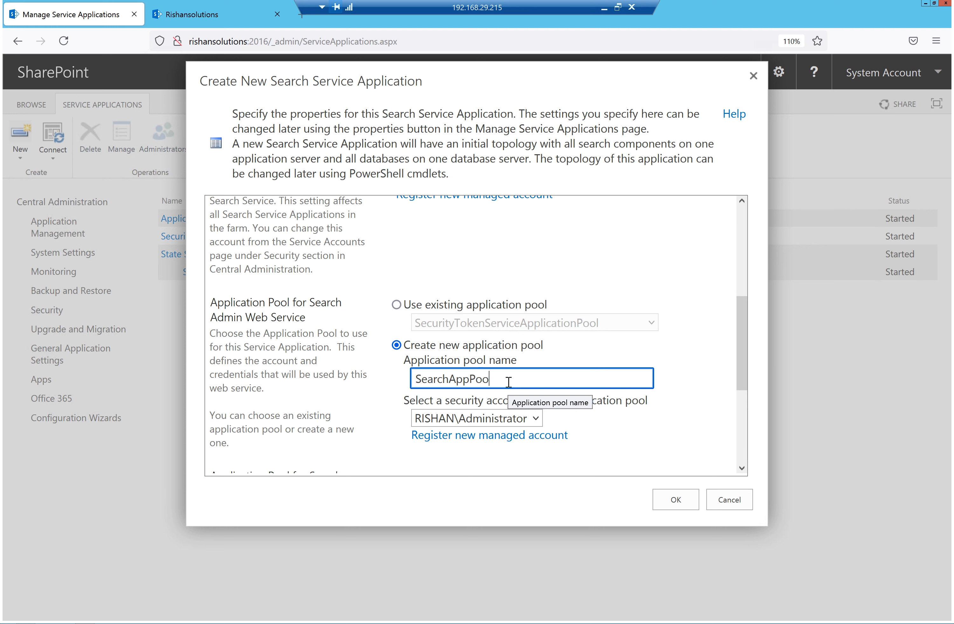
left_click_drag(499, 379, 413, 379)
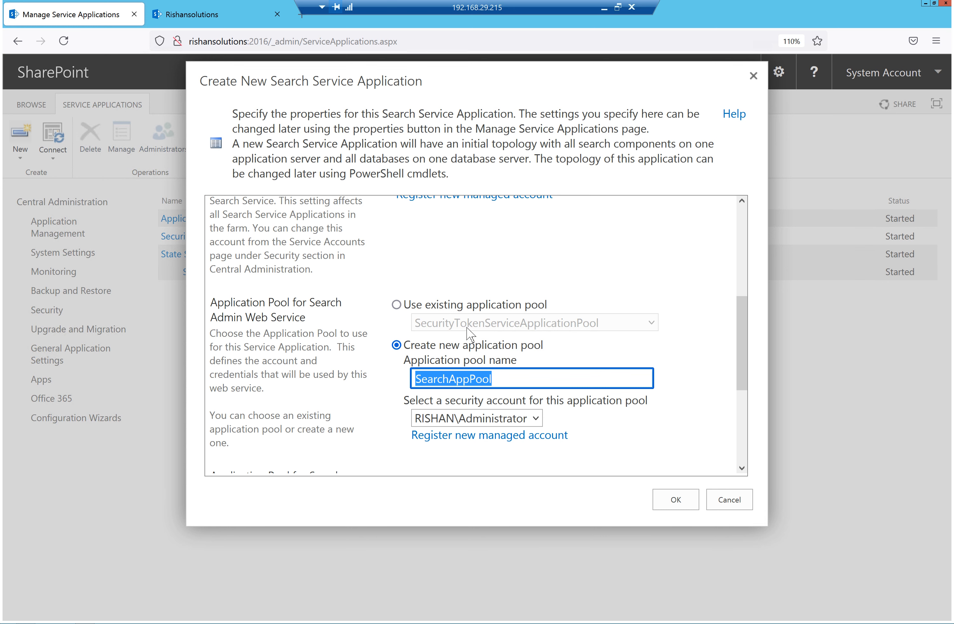
scroll(470, 335, "down", 4)
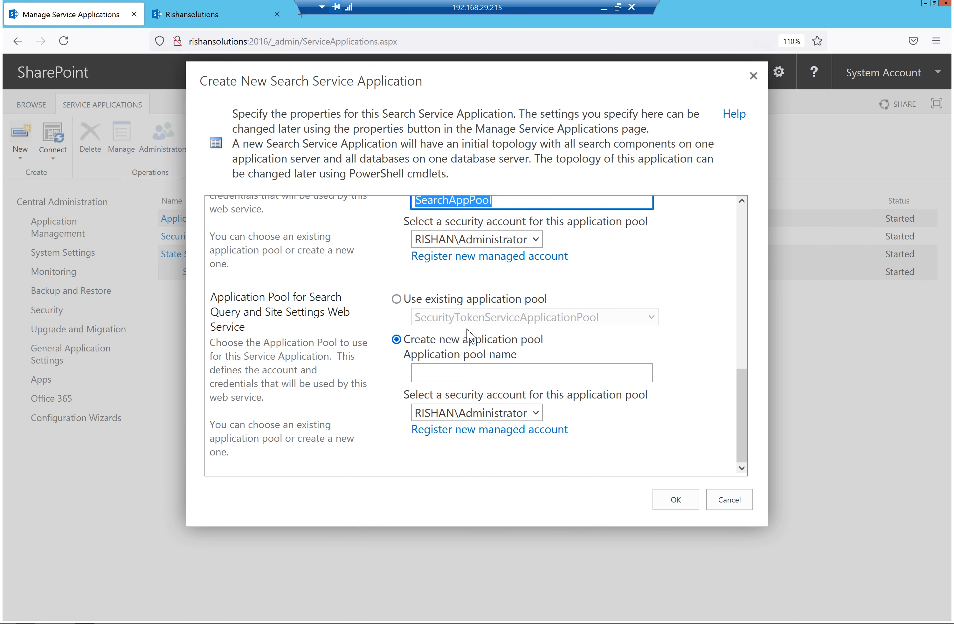
left_click(404, 301)
left_click(500, 321)
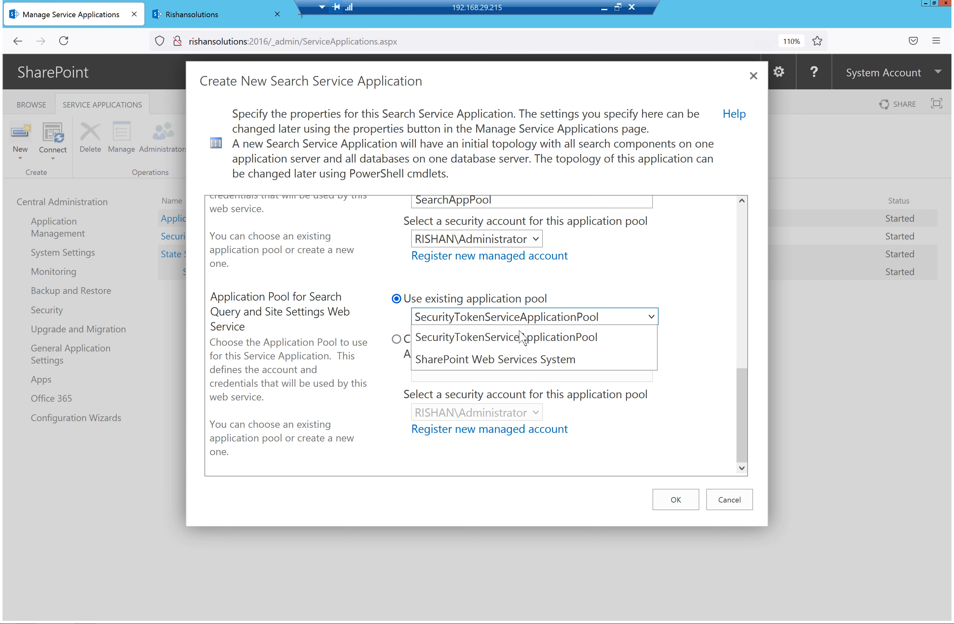
left_click(513, 364)
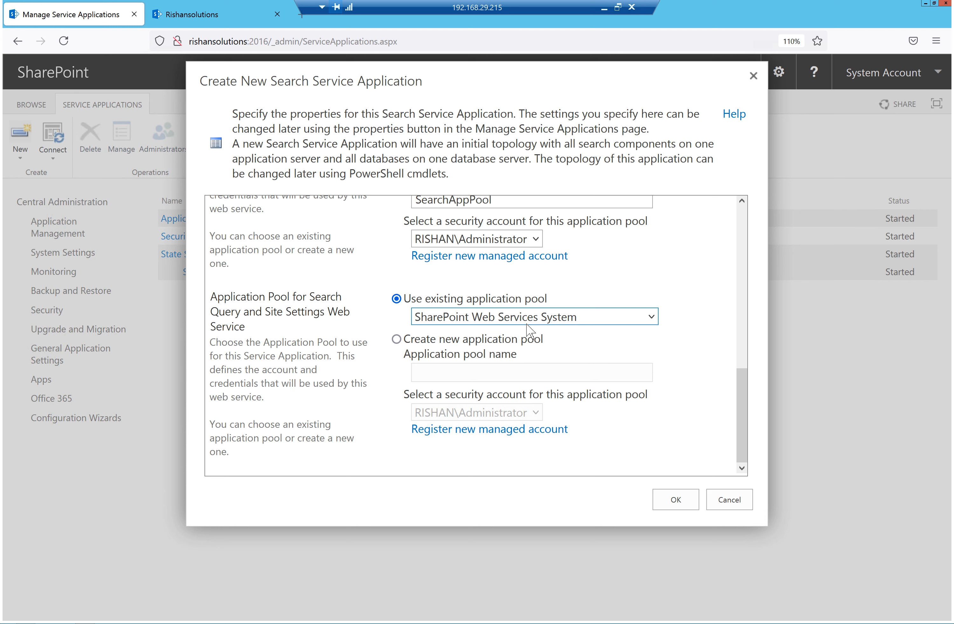
left_click(398, 341)
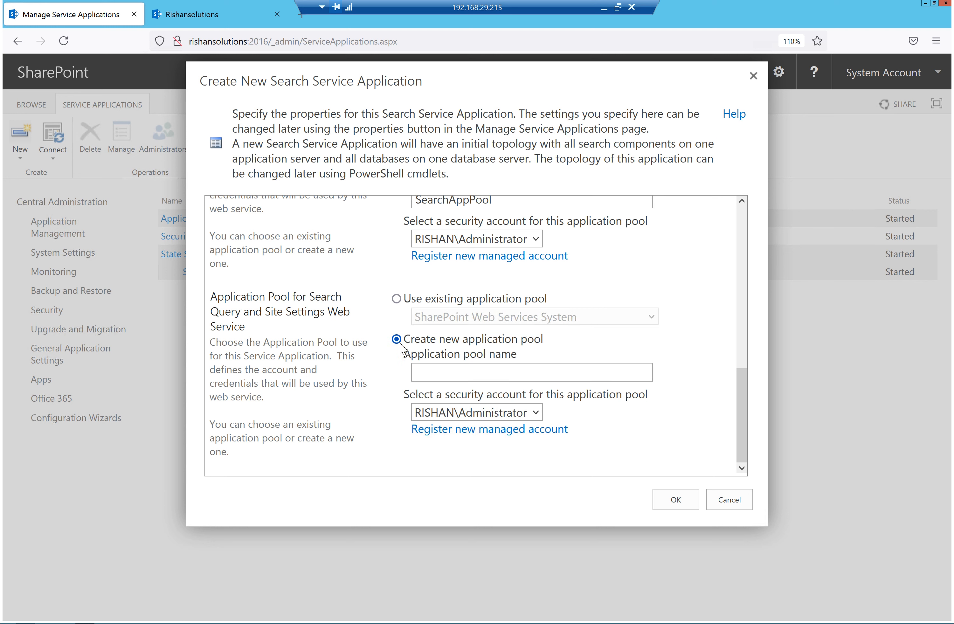
Name the new application pool for the Search Query and Site Settings Web Service SearchAppPoolQuery, reusing the copied admin pool name.
scroll(525, 319, "up", 3)
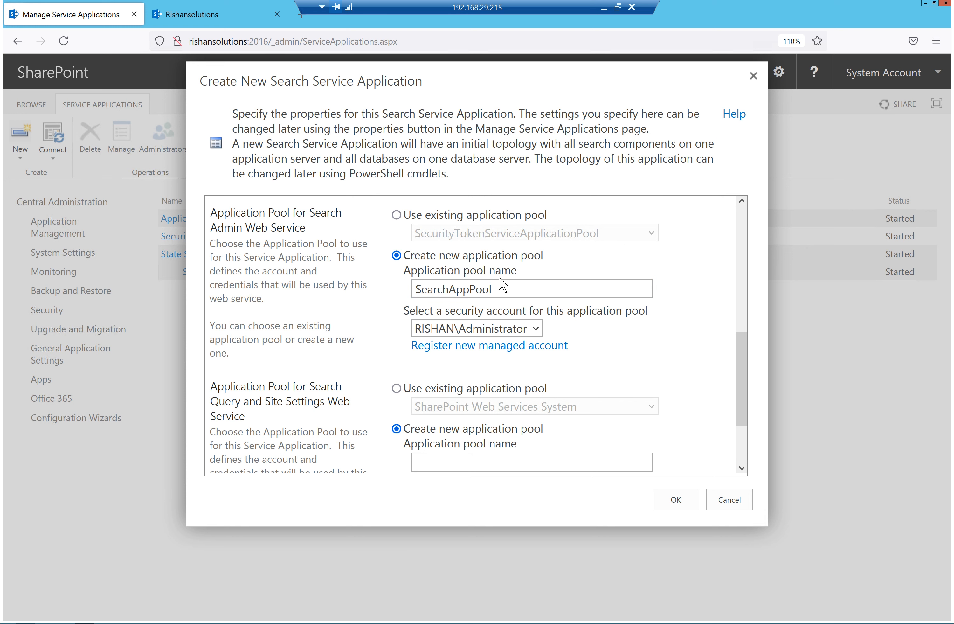
left_click_drag(501, 284, 415, 288)
key("ctrl+c")
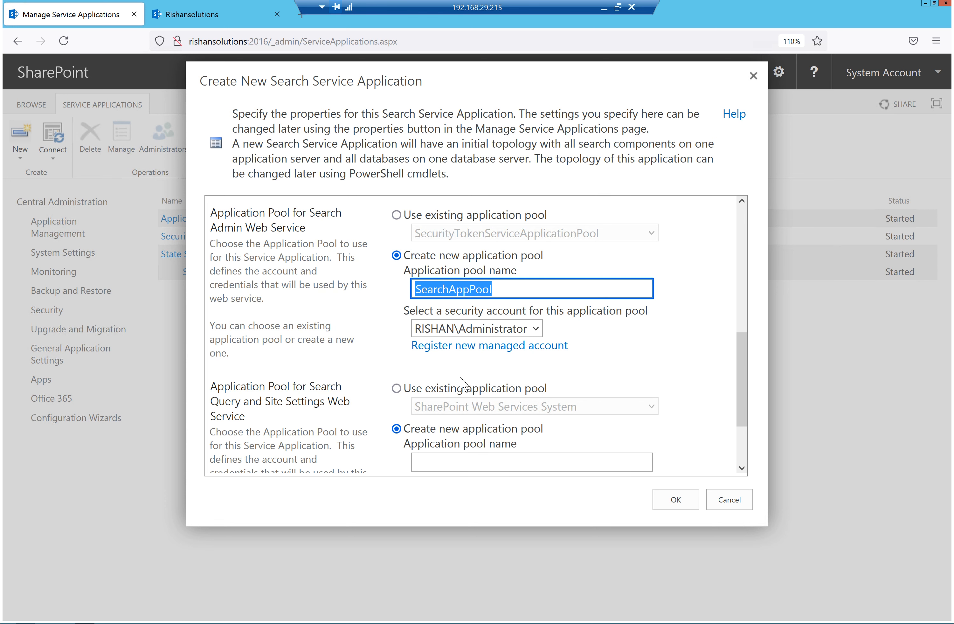
scroll(469, 379, "down", 2)
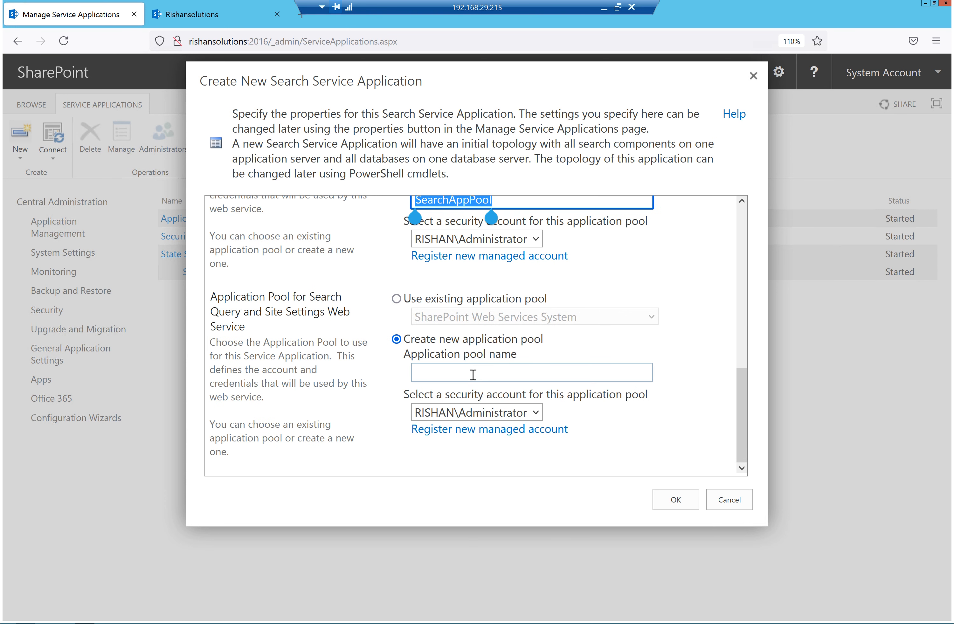
left_click(473, 373)
key("ctrl+v")
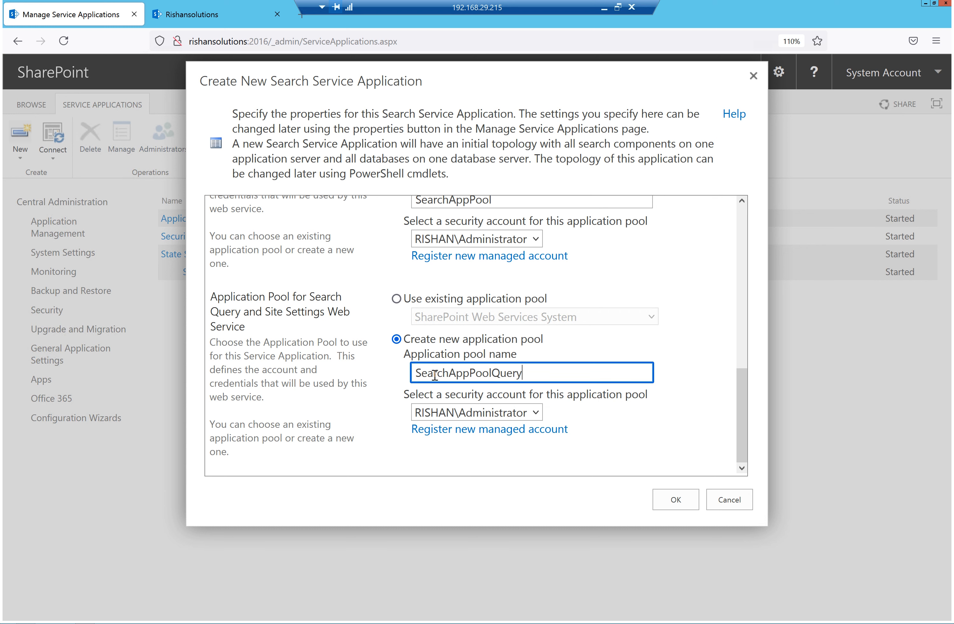
Set the security account of both new application pools to the RISHAN domain's managed account other than Administrator.
left_click(476, 240)
left_click(453, 273)
left_click(507, 418)
left_click(478, 455)
left_click(629, 449)
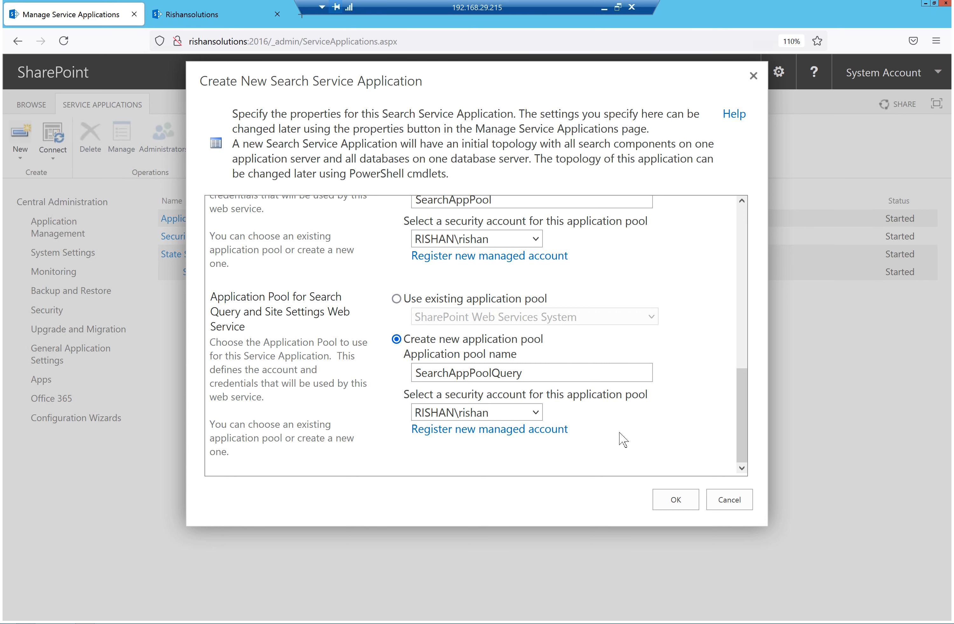
Review the service name, search account and both application pools, and create the Search Service Application.
scroll(620, 416, "up", 10)
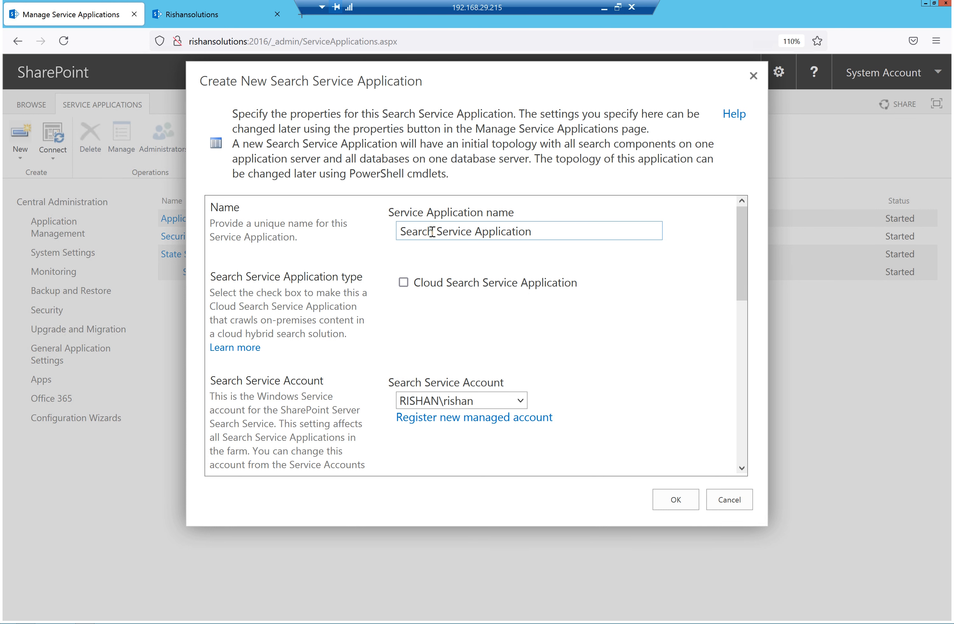
left_click_drag(534, 236, 396, 234)
scroll(480, 316, "down", 1)
scroll(480, 316, "down", 2)
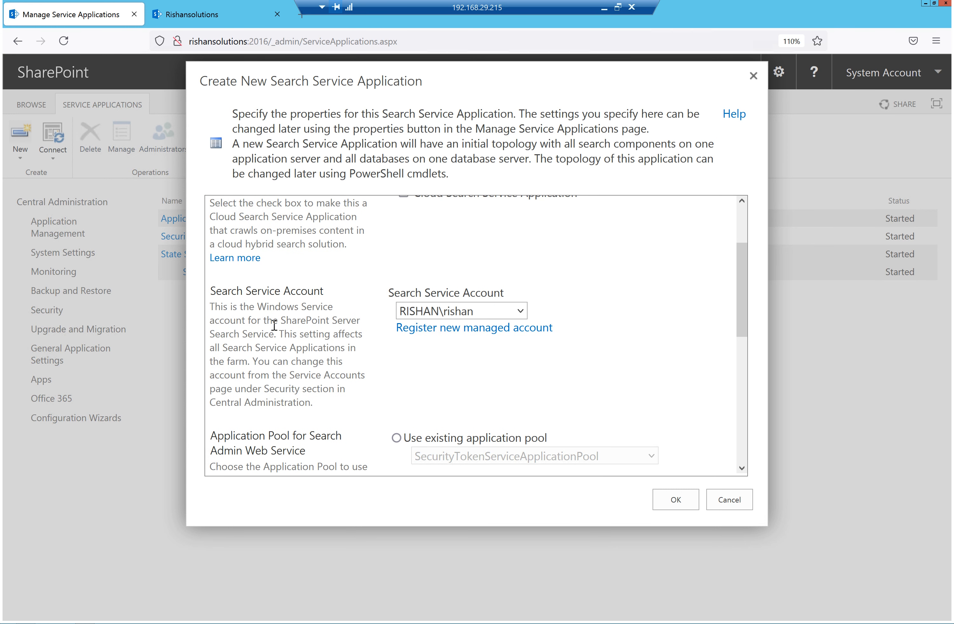
scroll(521, 326, "down", 6)
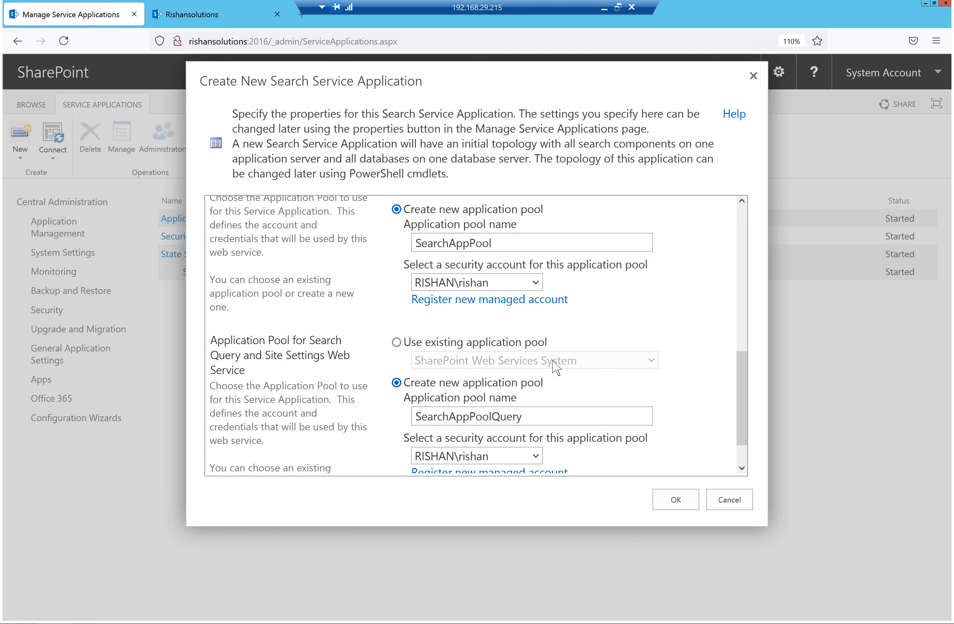
scroll(589, 360, "down", 1)
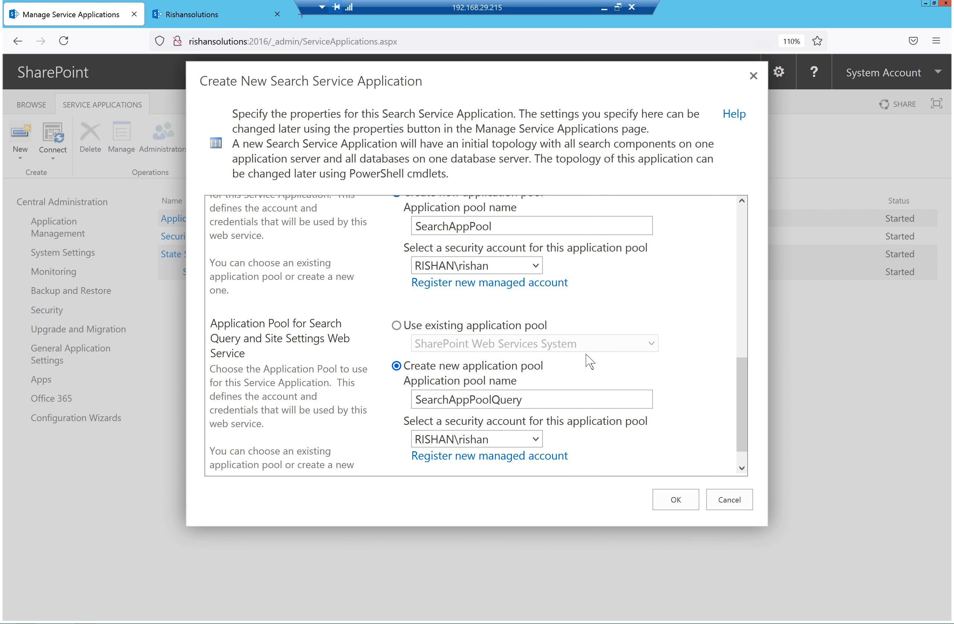
left_click(675, 501)
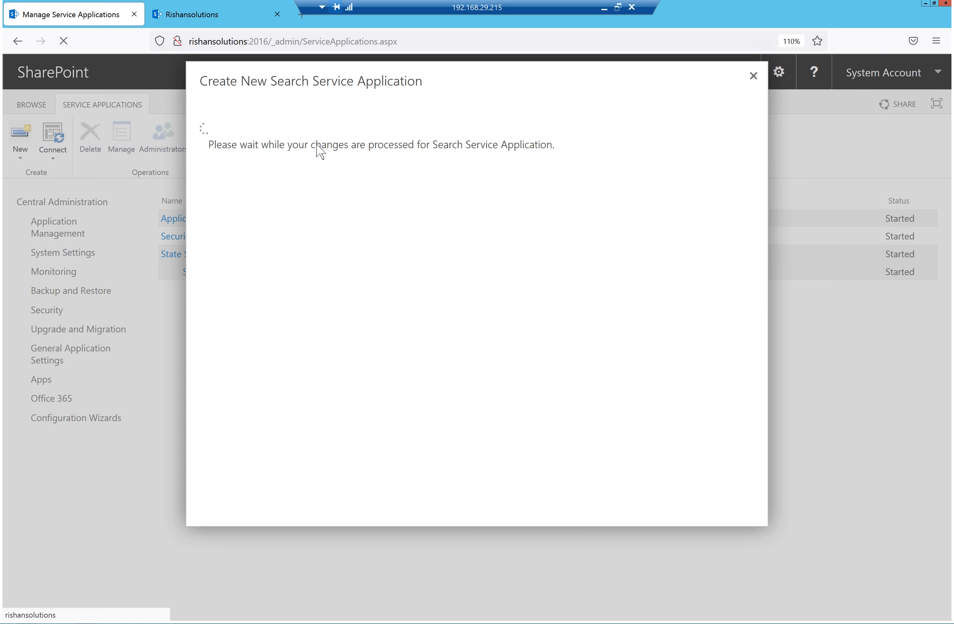
Examine the search boxes on the Rishansolutions site's home page, its Data list and its Documents library.
left_click(224, 12)
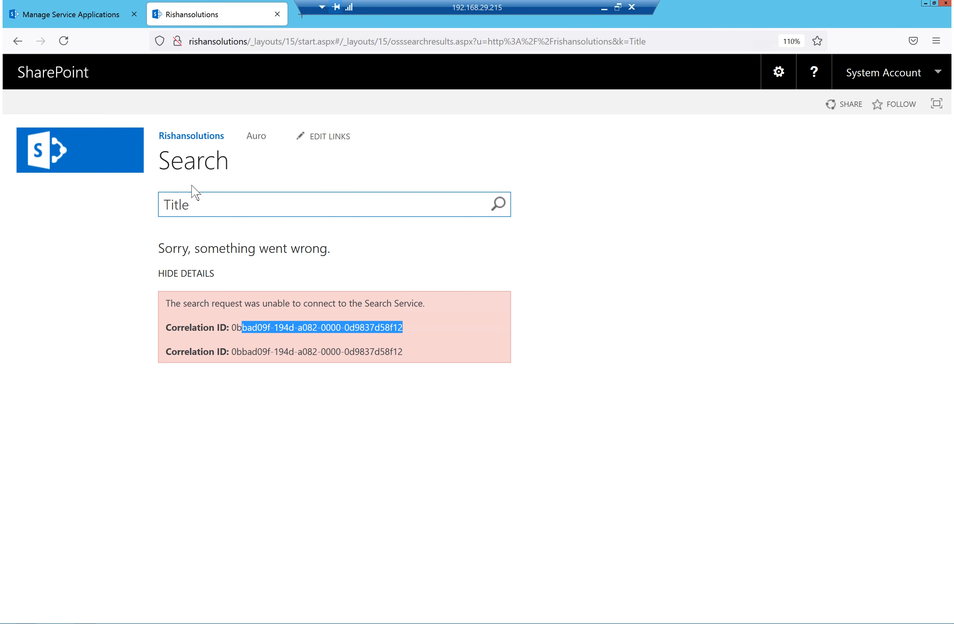
left_click(108, 155)
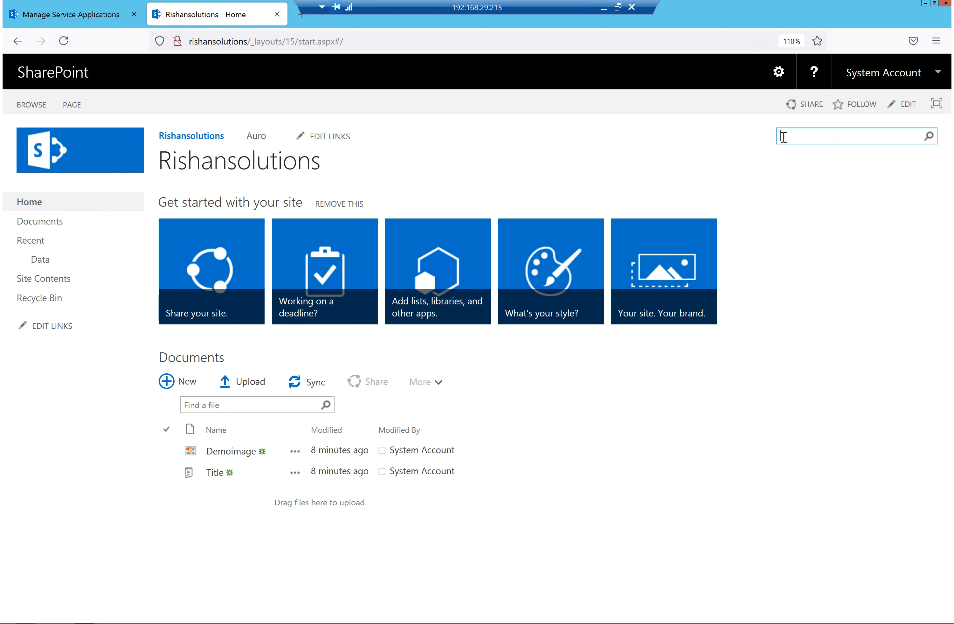
left_click(44, 266)
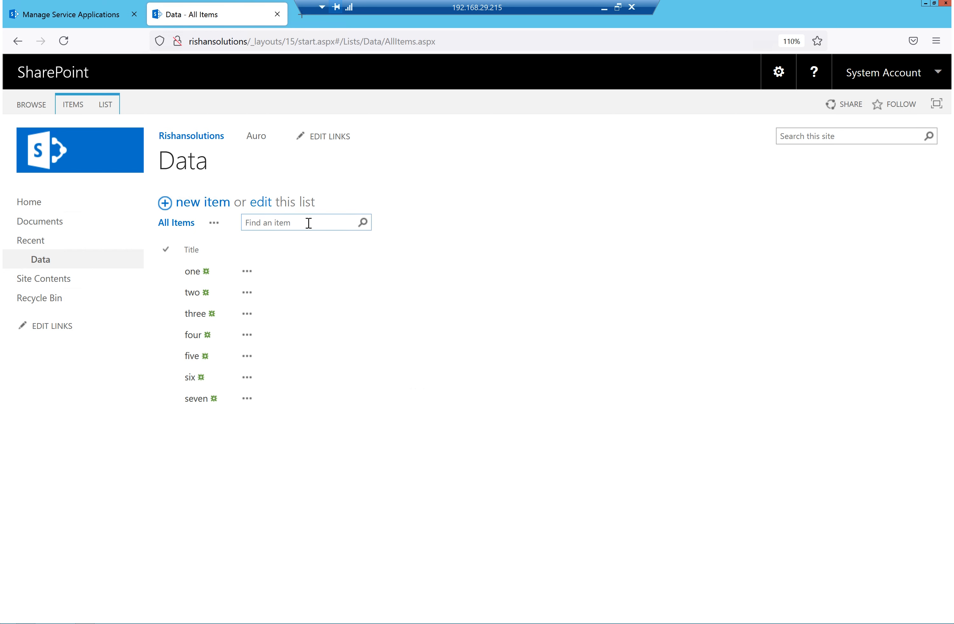
left_click(309, 223)
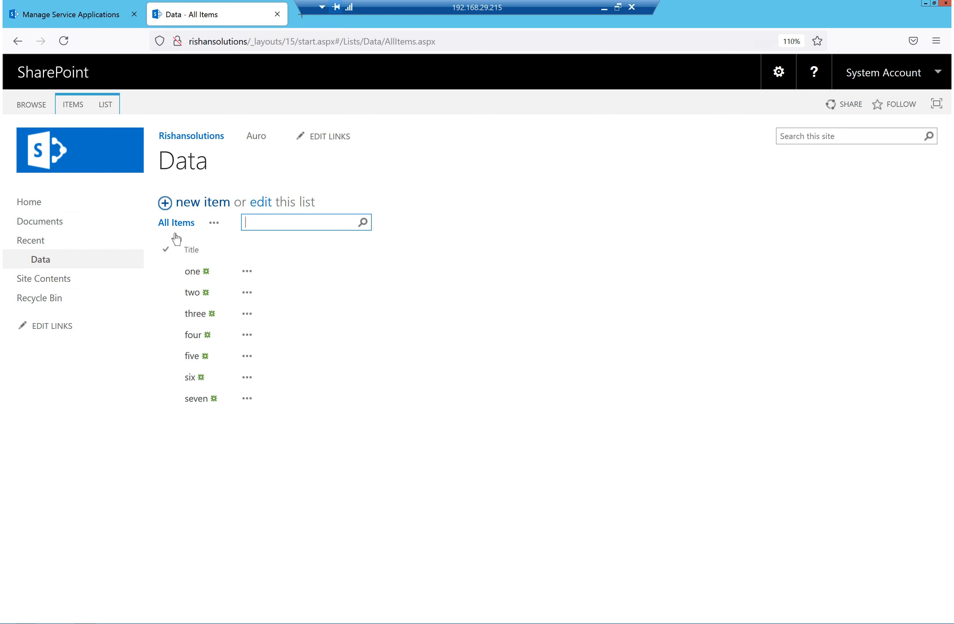
left_click(38, 225)
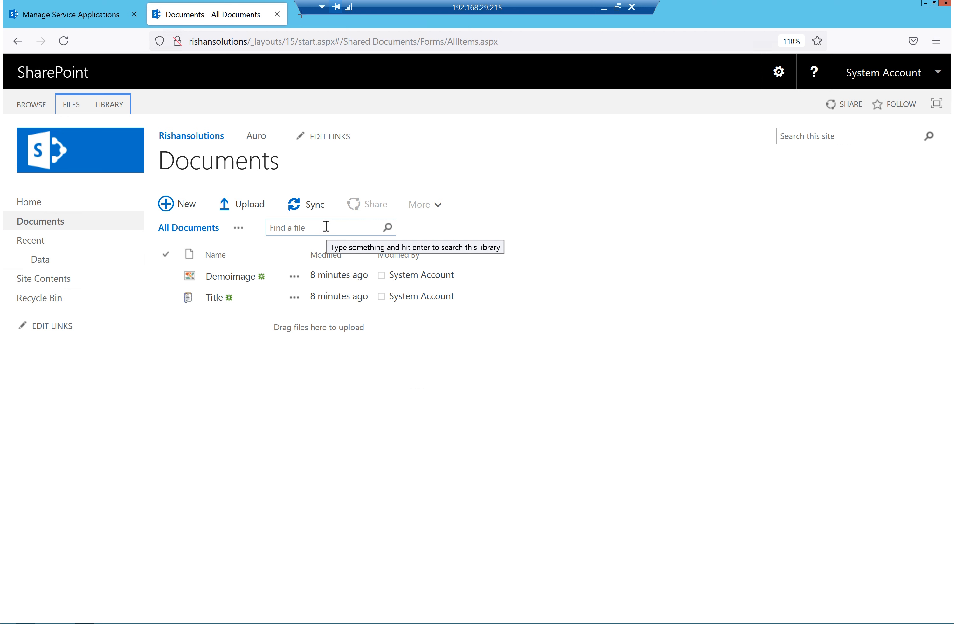
left_click(846, 135)
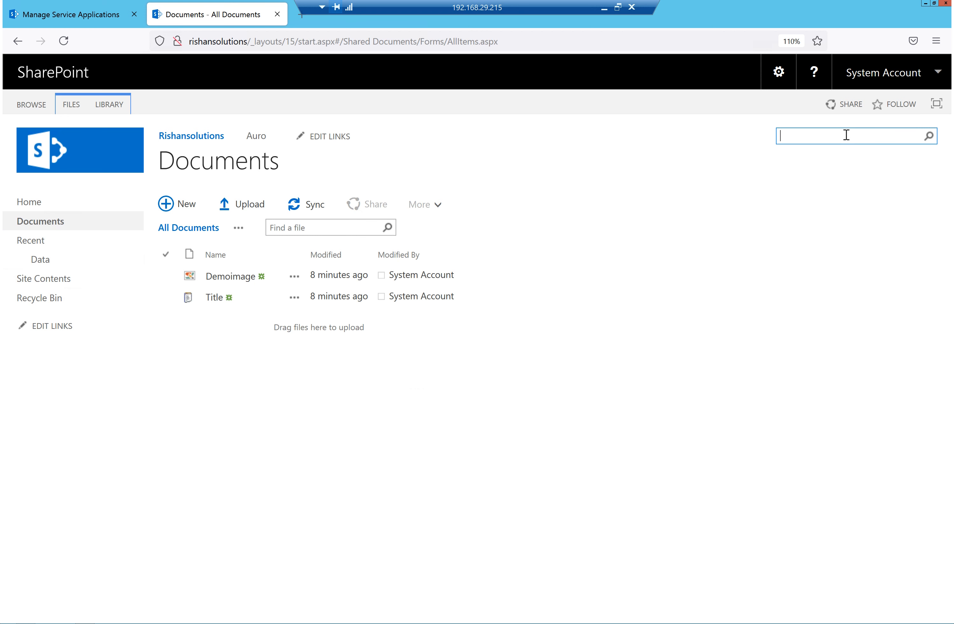
left_click(716, 159)
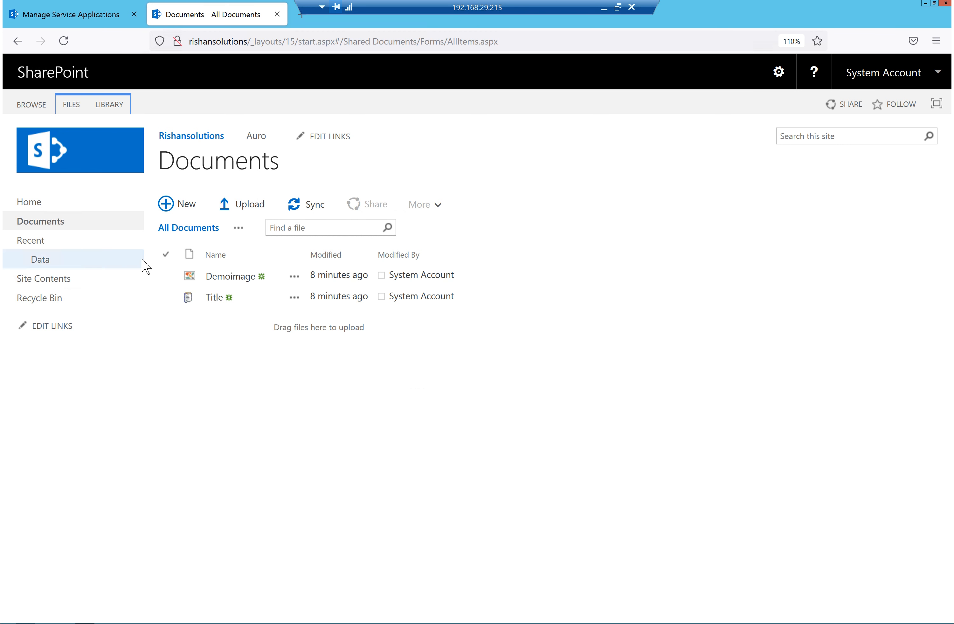
Create a new site page named Search on the Rishansolutions site.
left_click(779, 75)
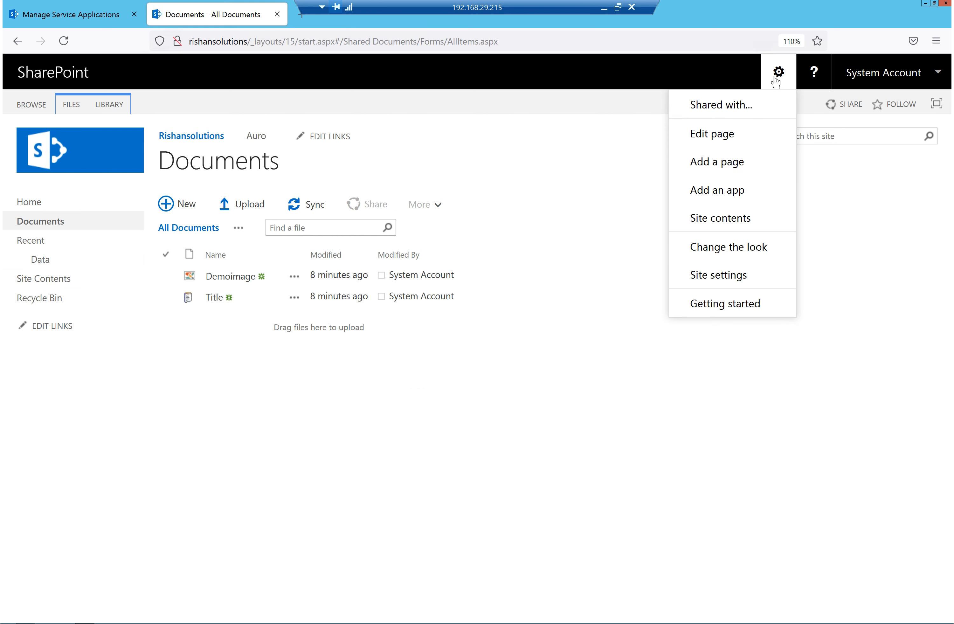
left_click(717, 165)
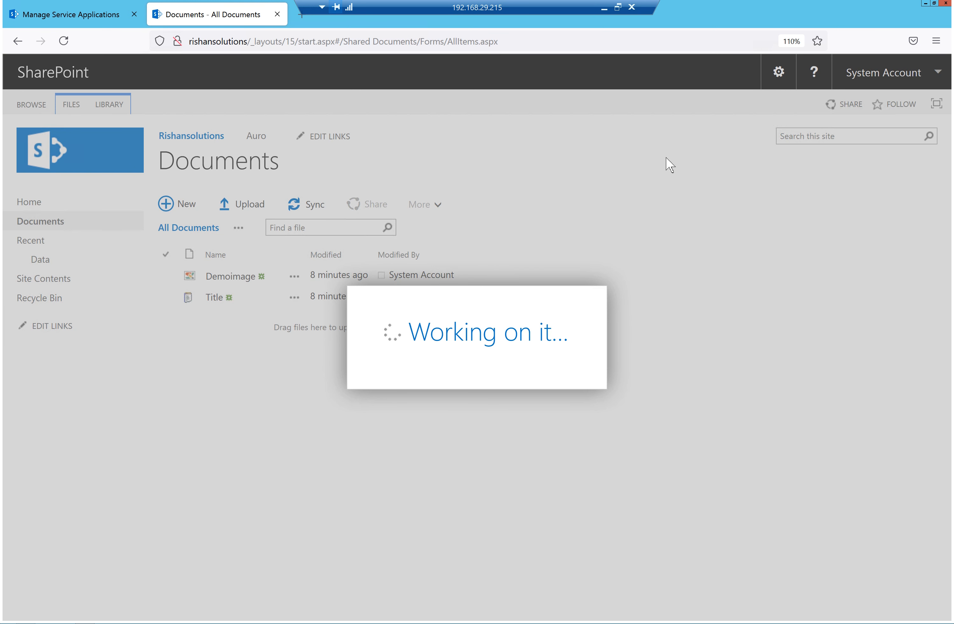
type("Search")
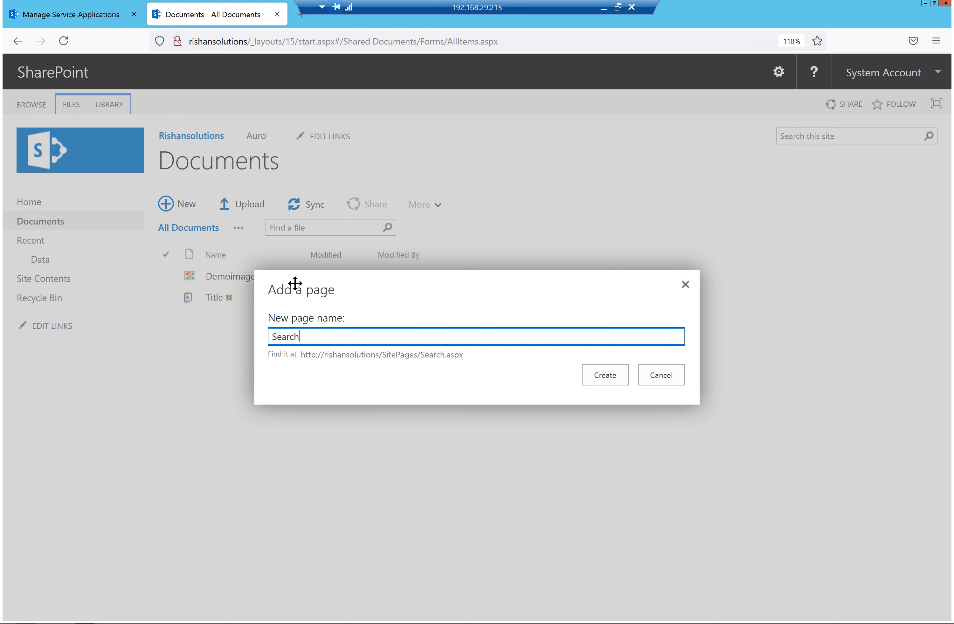
left_click(599, 378)
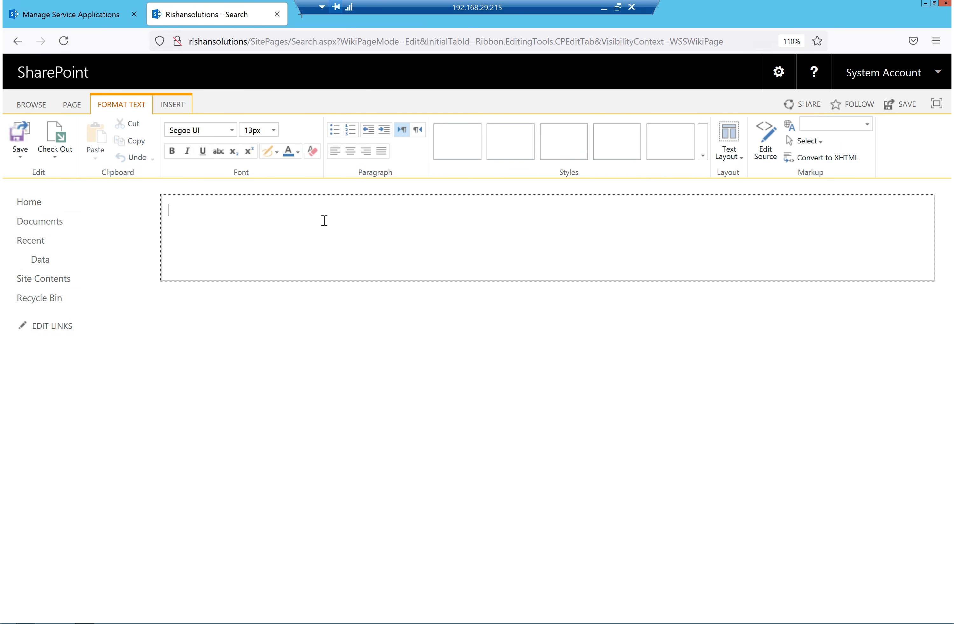
Add the Search Results web part from the Search category to the empty page's rich content area.
left_click(174, 106)
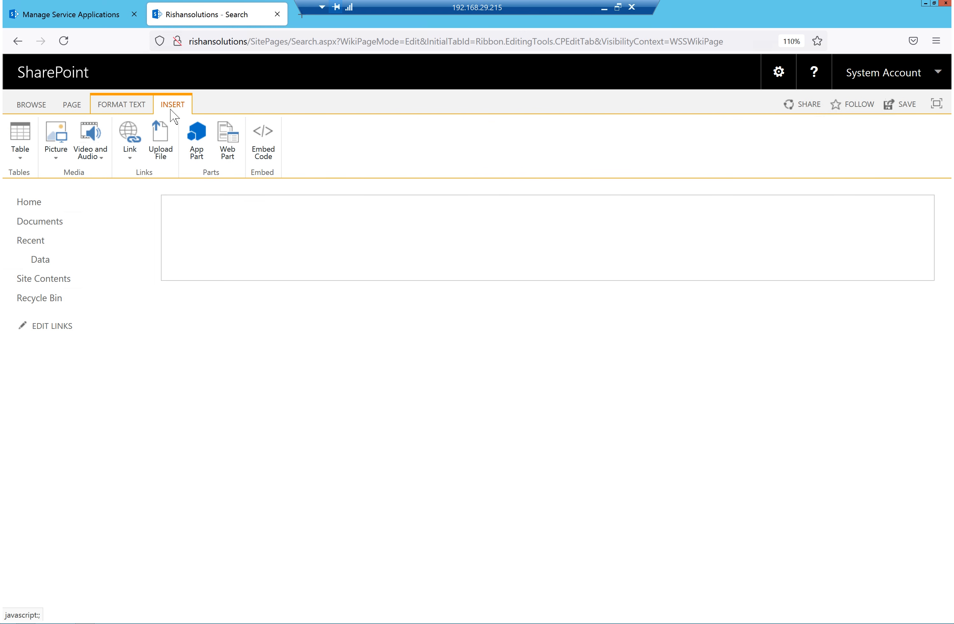
left_click(228, 140)
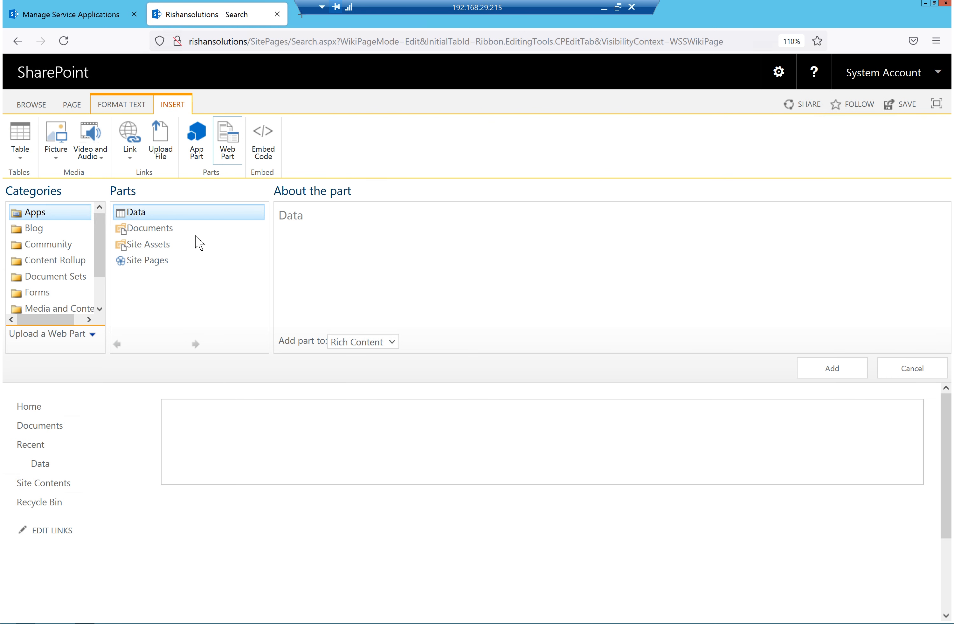
left_click_drag(100, 270, 101, 301)
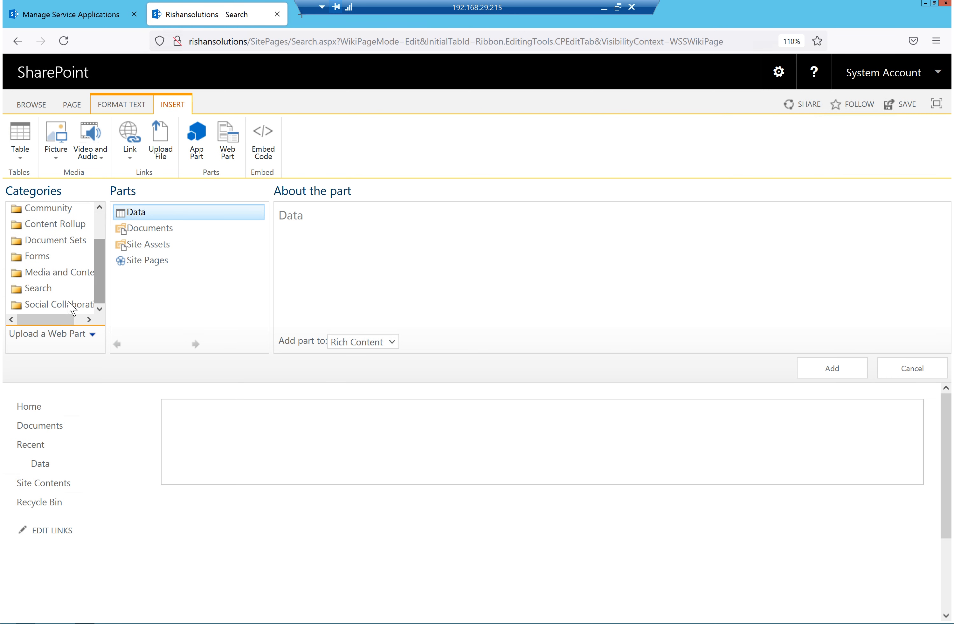
left_click(48, 293)
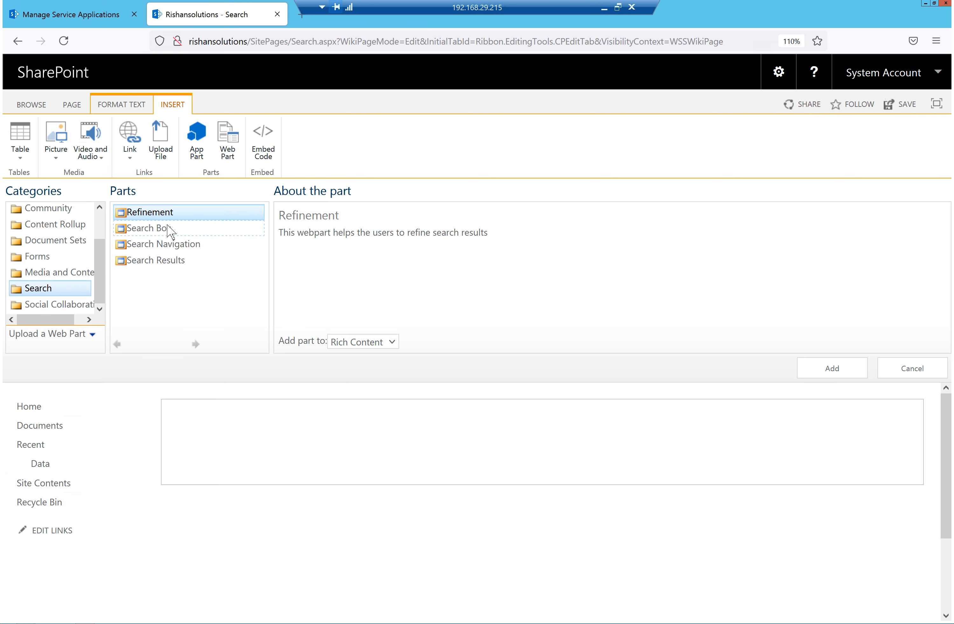
left_click(168, 229)
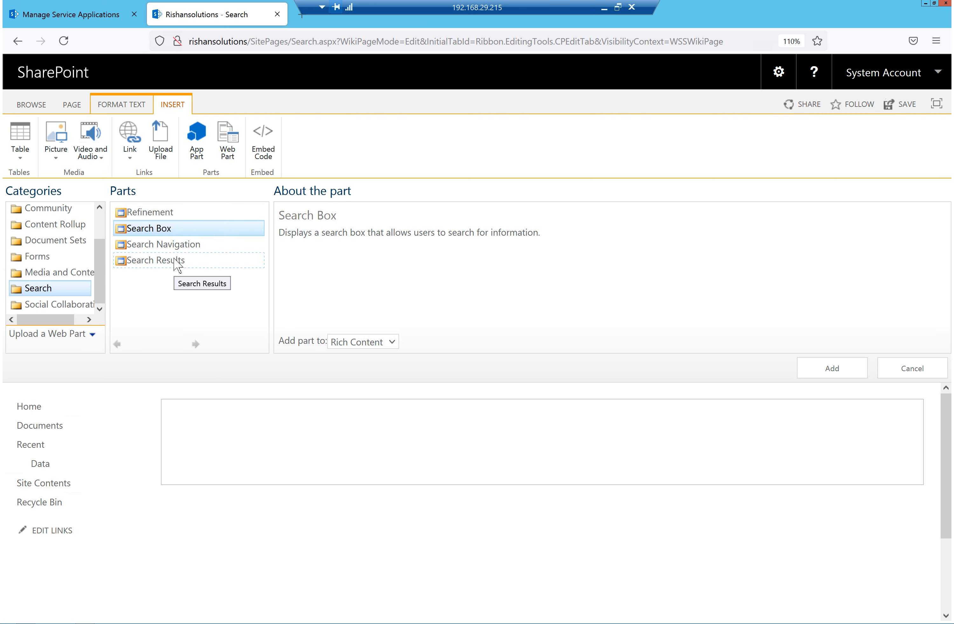
left_click(166, 268)
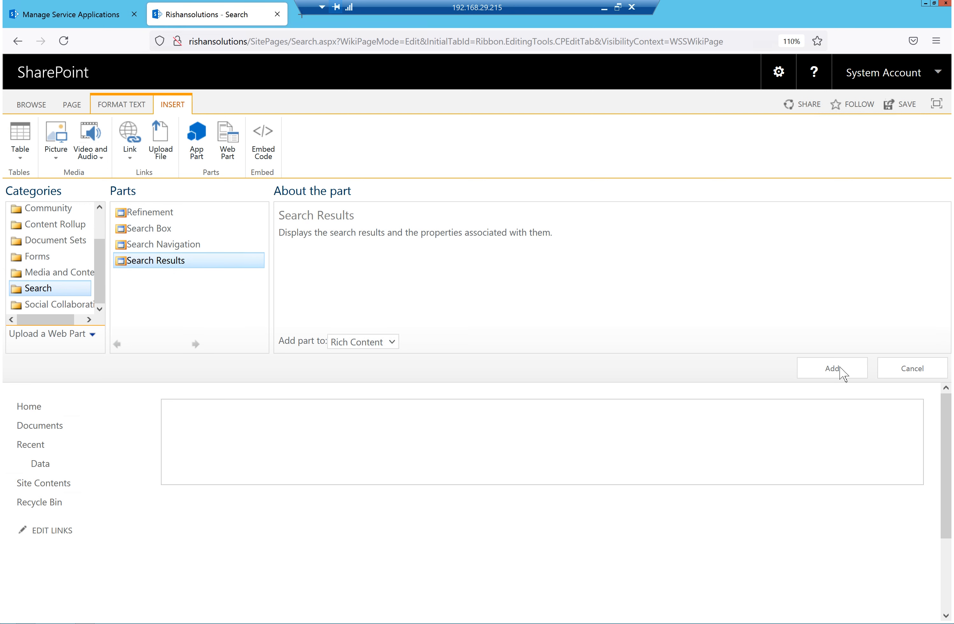
left_click(833, 369)
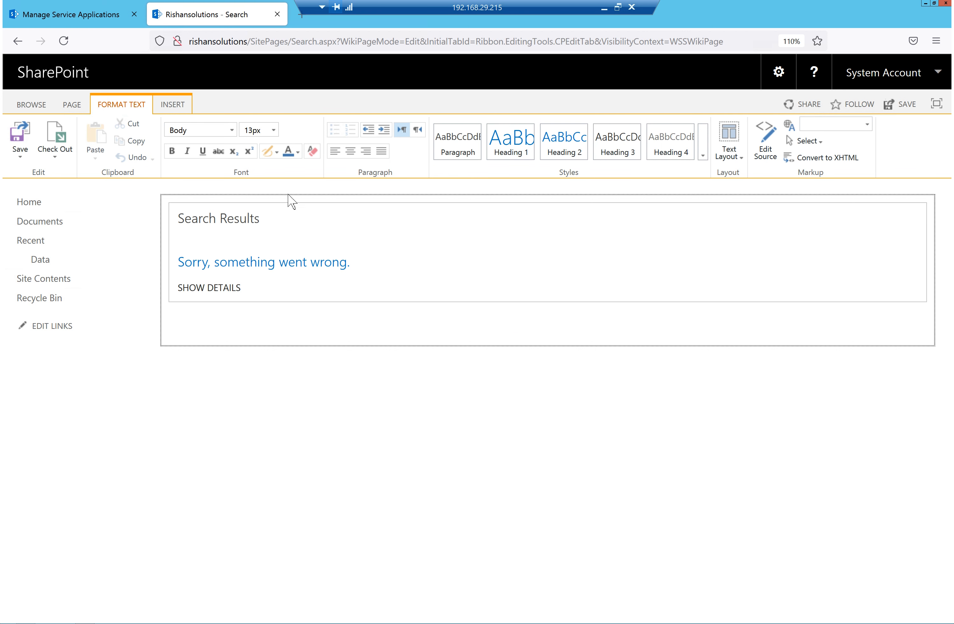
Add the Search Box web part from the Search category to the page alongside the Search Results web part.
left_click(168, 221)
left_click(179, 107)
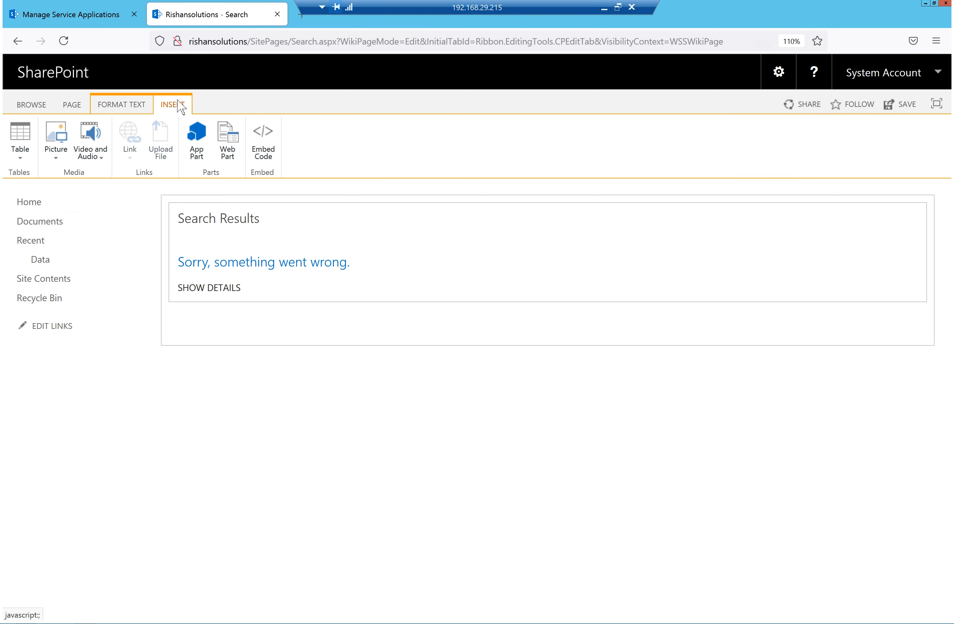
left_click(228, 142)
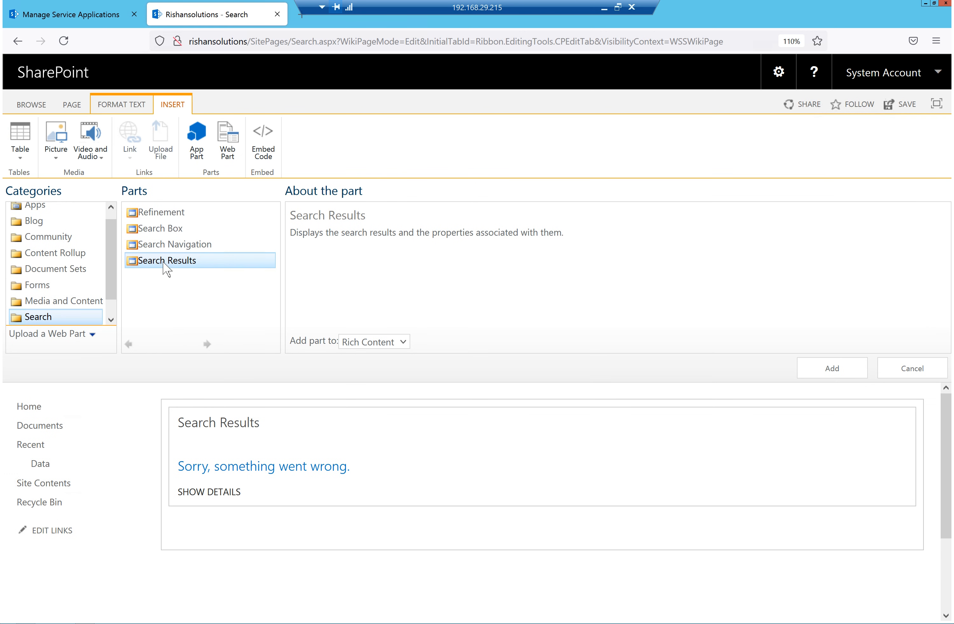
left_click(170, 231)
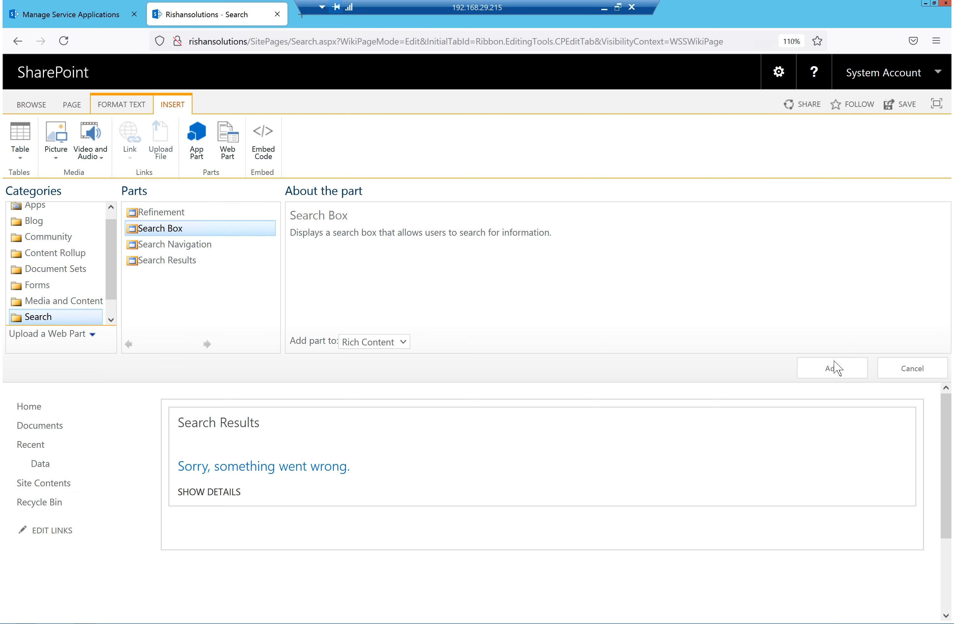
left_click(834, 370)
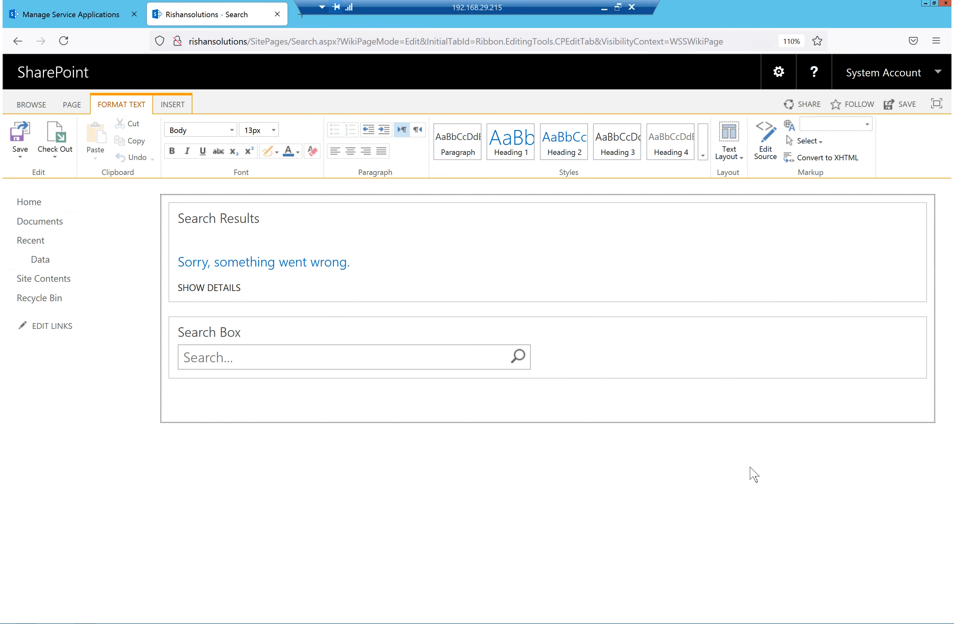
Try to move the Search Box web part above Search Results, and save the page.
left_click_drag(653, 315, 586, 207)
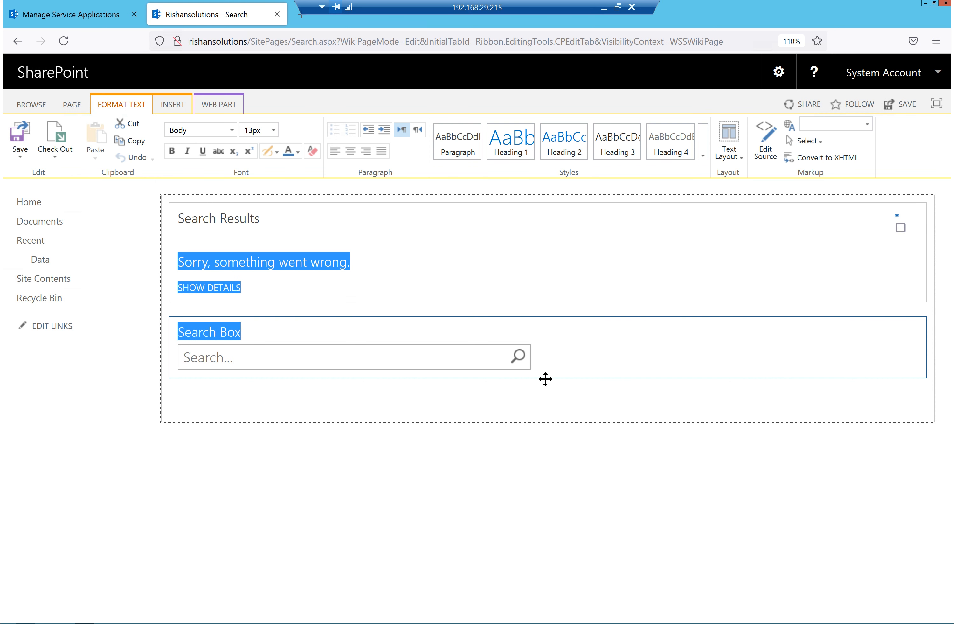
left_click(584, 396)
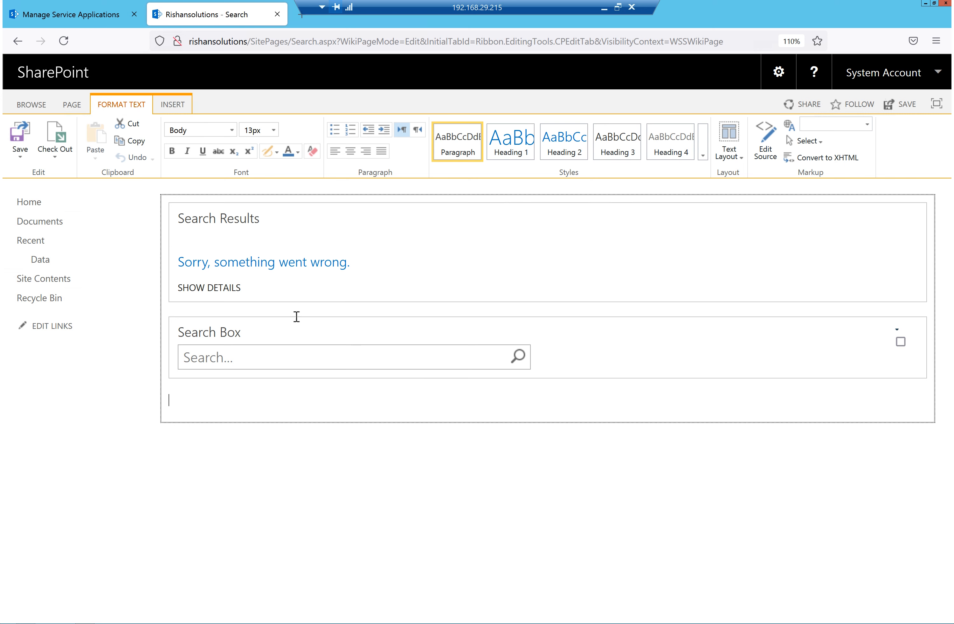
left_click(19, 140)
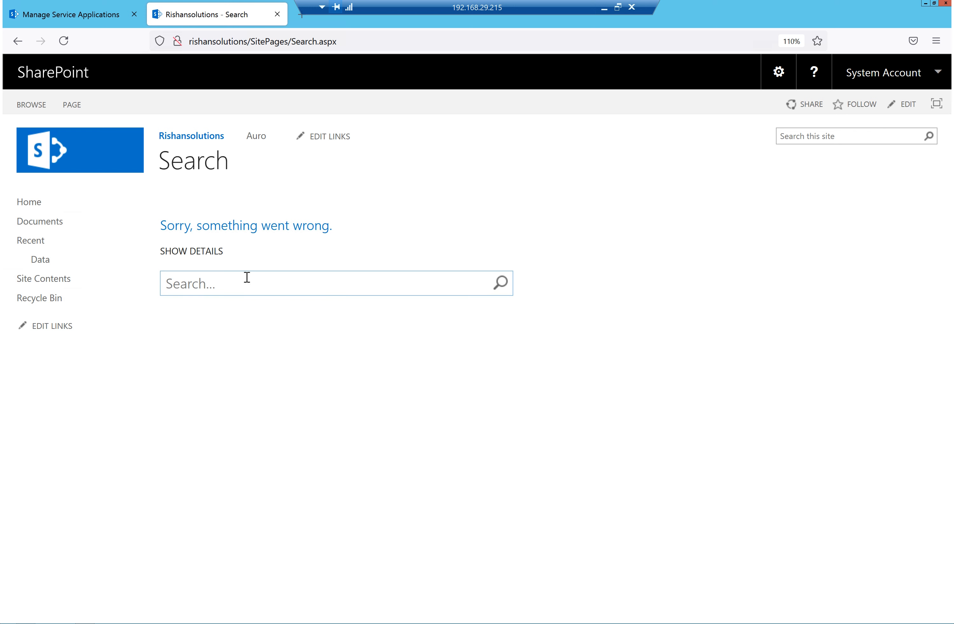
left_click(261, 283)
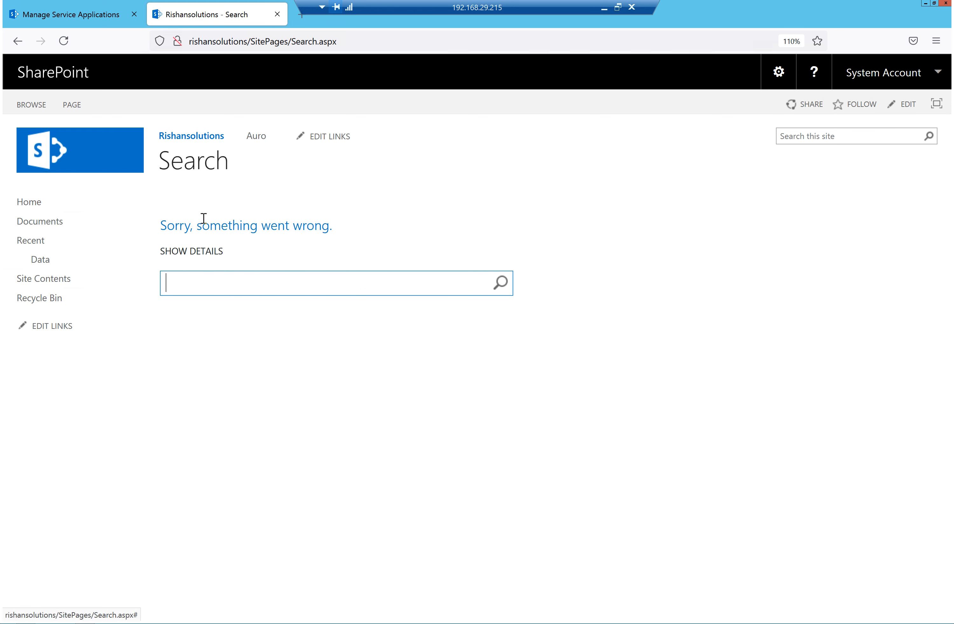
Reopen the Search page for editing and permanently delete its Search Results web part.
left_click(72, 105)
left_click(21, 144)
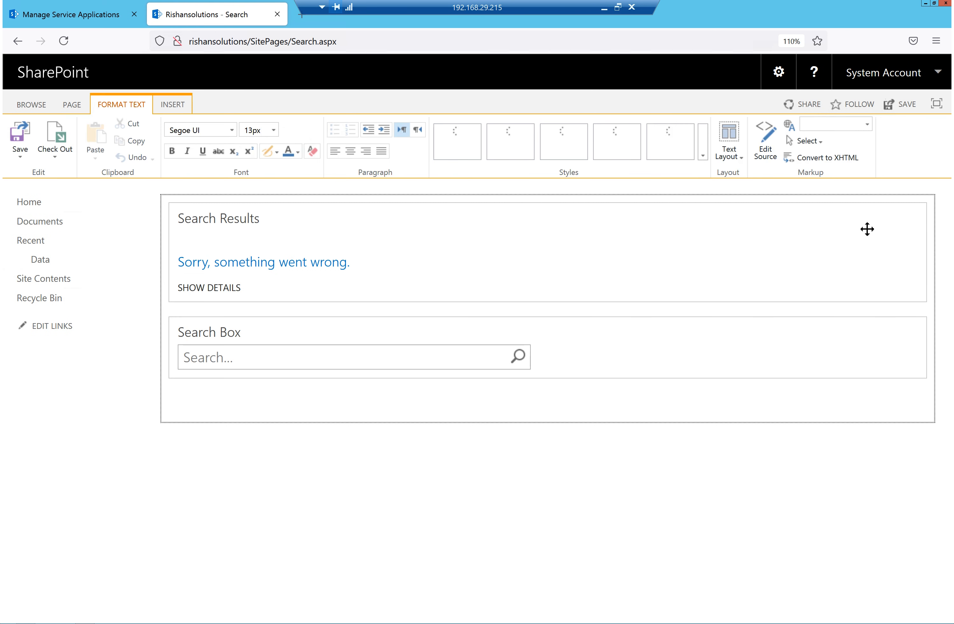
left_click(897, 216)
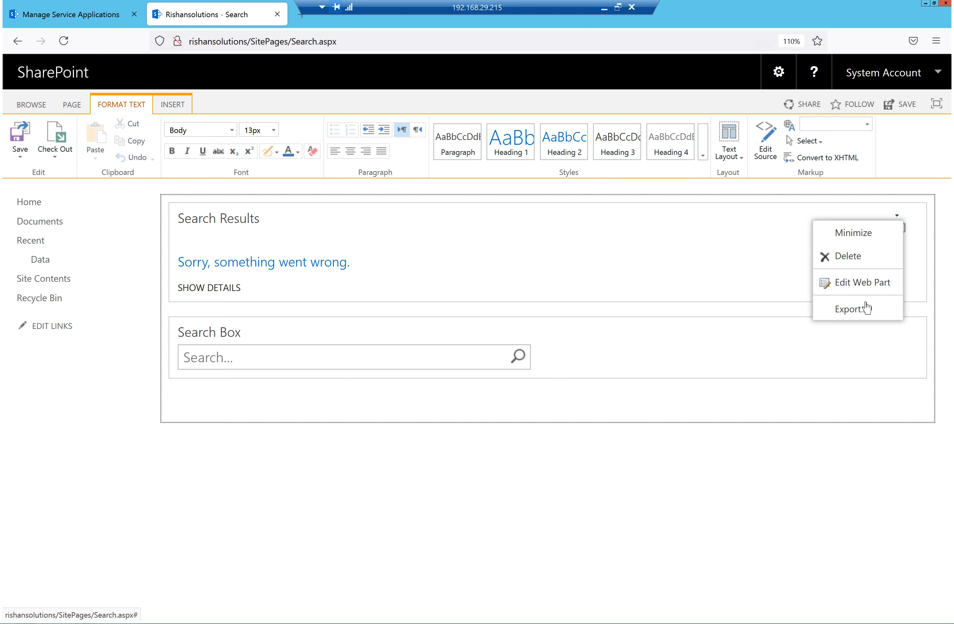
left_click(854, 262)
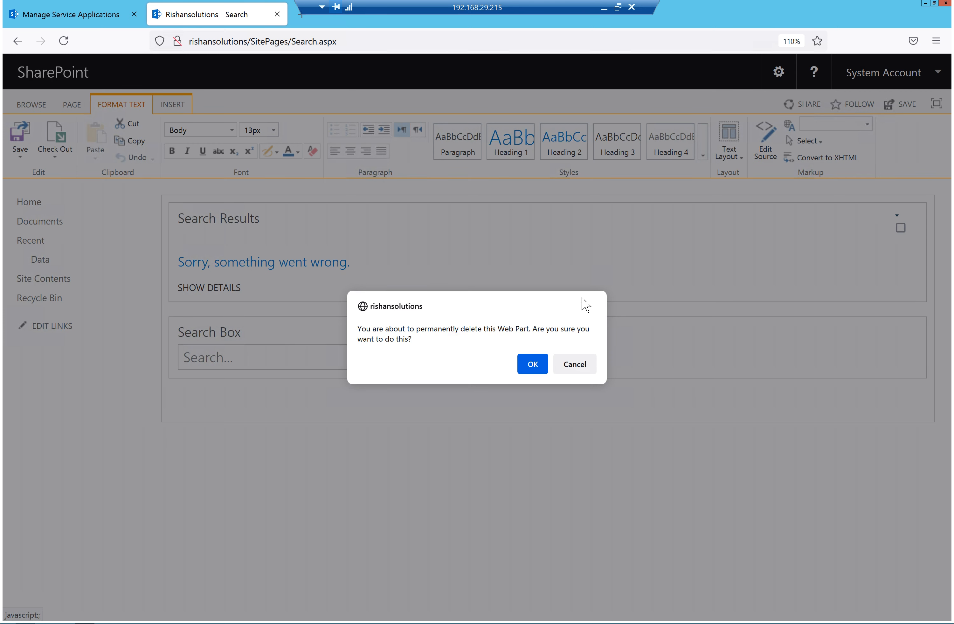
left_click(534, 362)
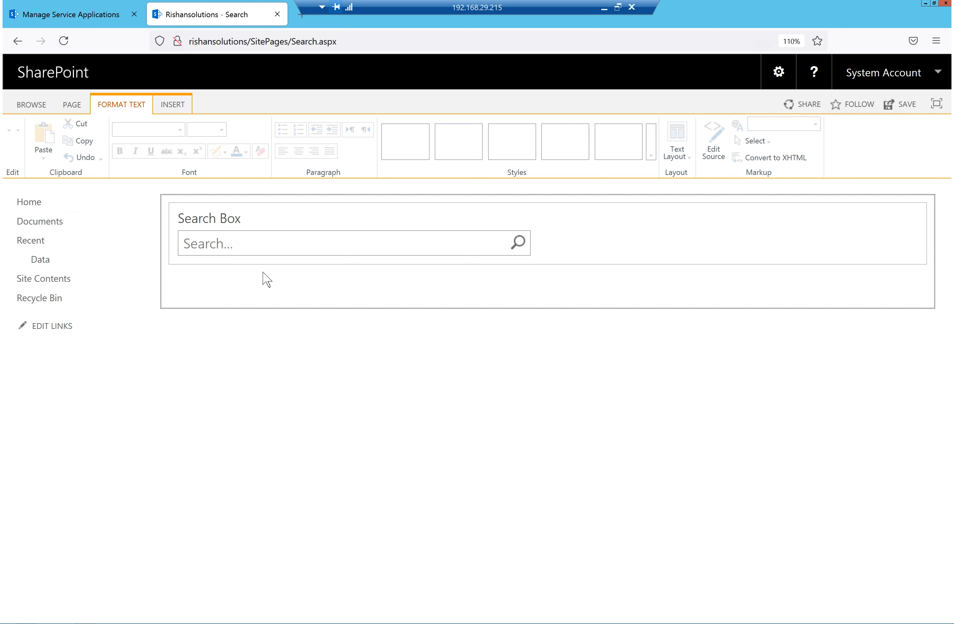
Insert the Search Results web part from the Search category below the Search Box web part.
left_click(177, 110)
left_click(229, 146)
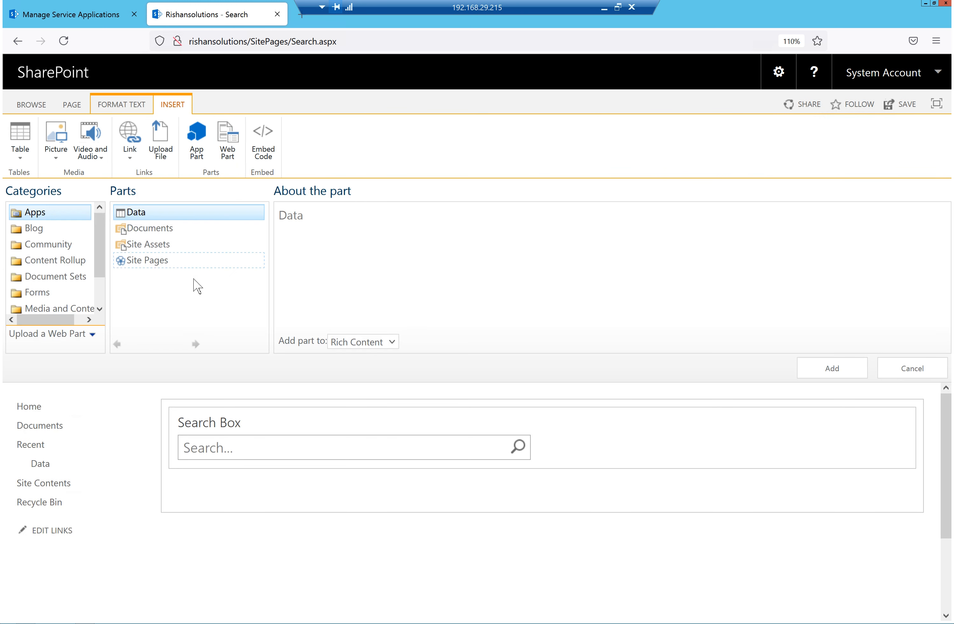
left_click_drag(98, 262, 100, 306)
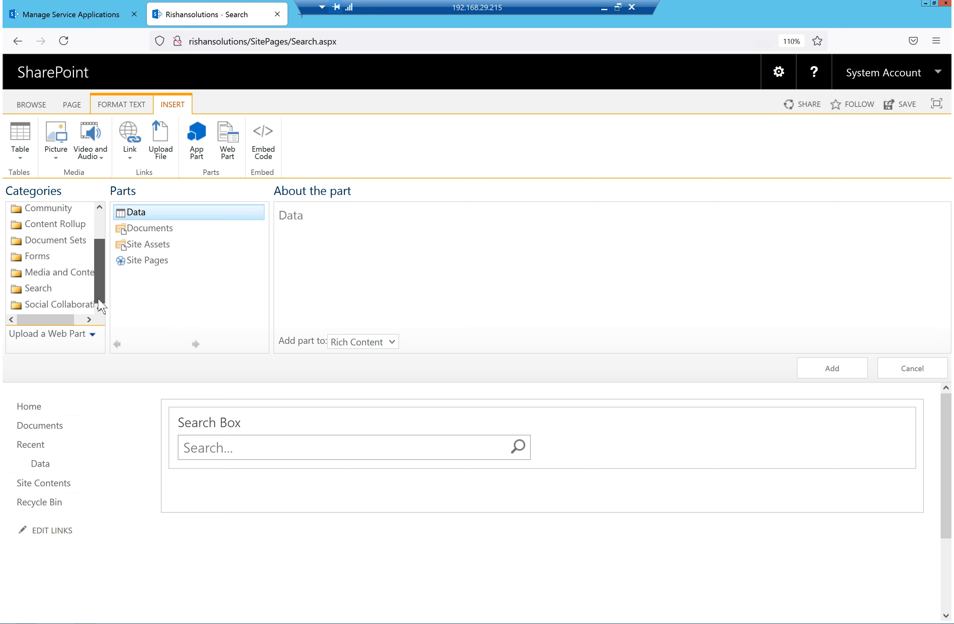
left_click(55, 288)
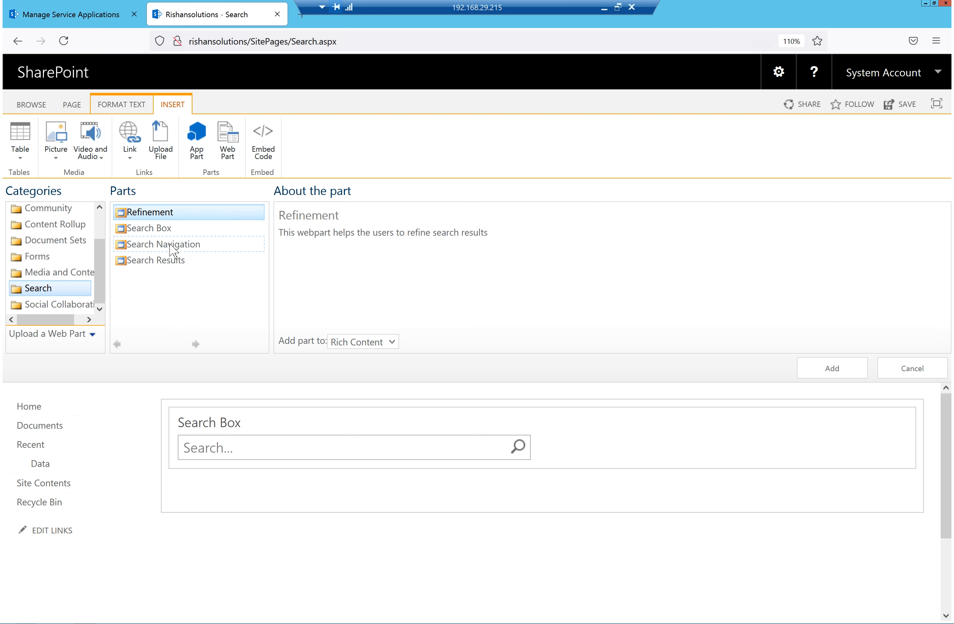
left_click(171, 260)
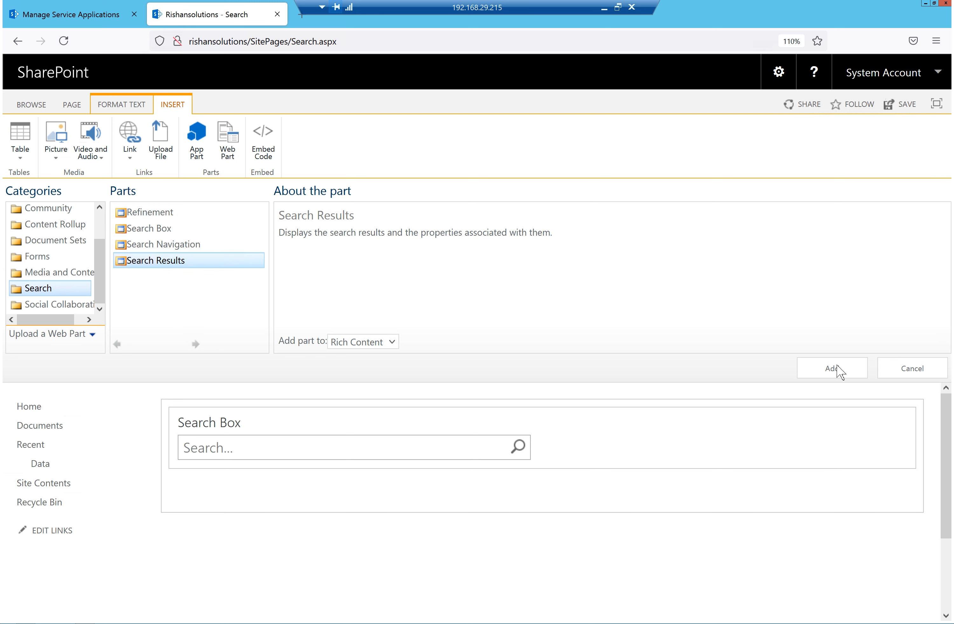
left_click(834, 368)
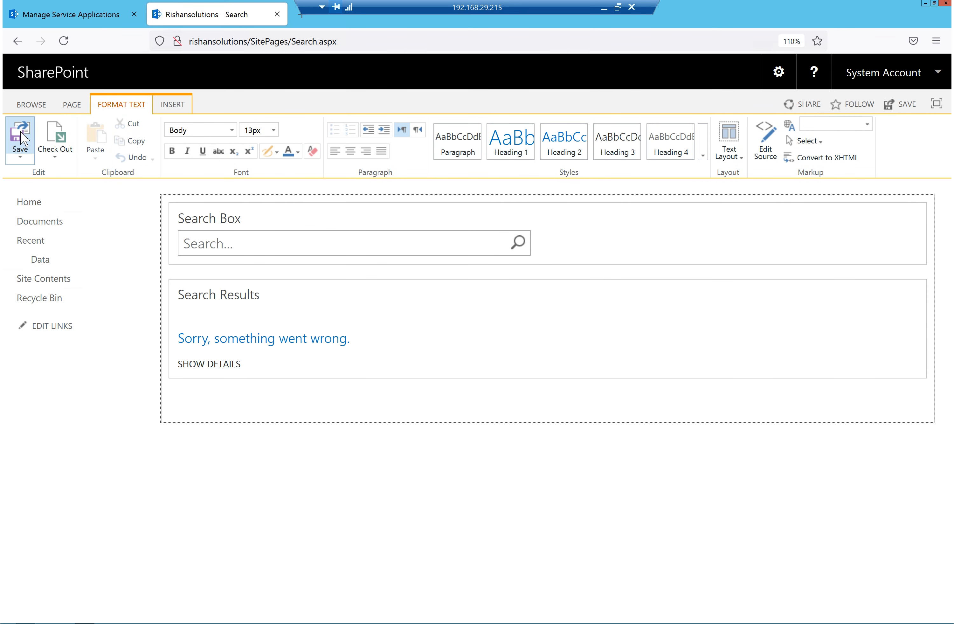
Save the Search page and test its search box with the query "title".
left_click(21, 133)
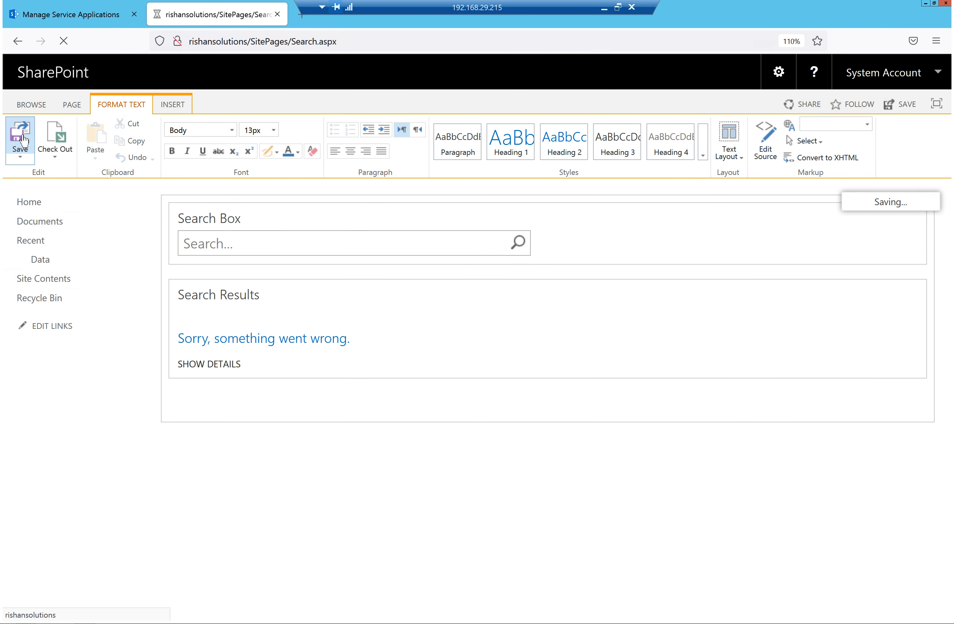
left_click(288, 210)
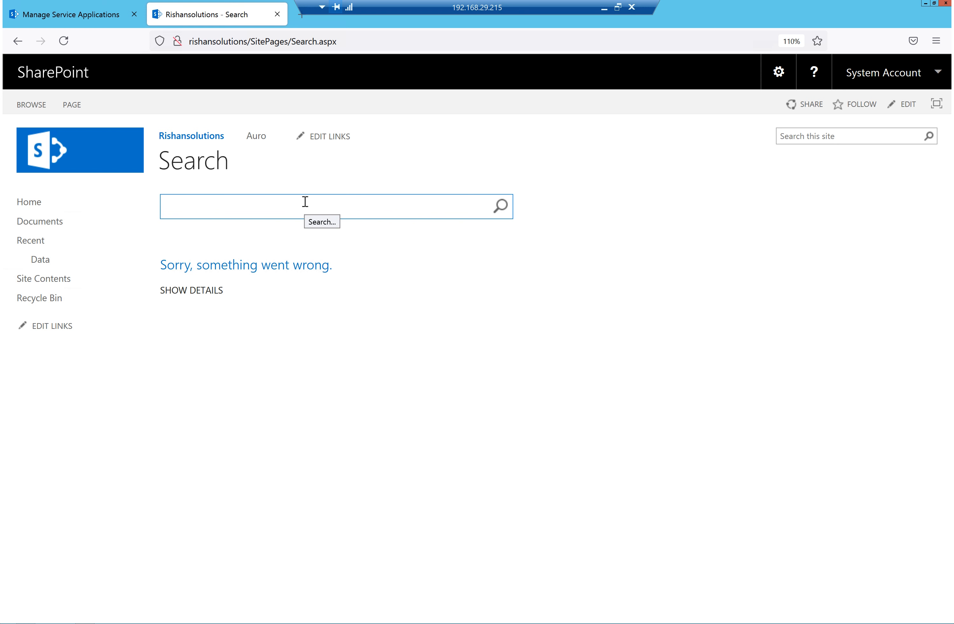
type("title")
key("Return")
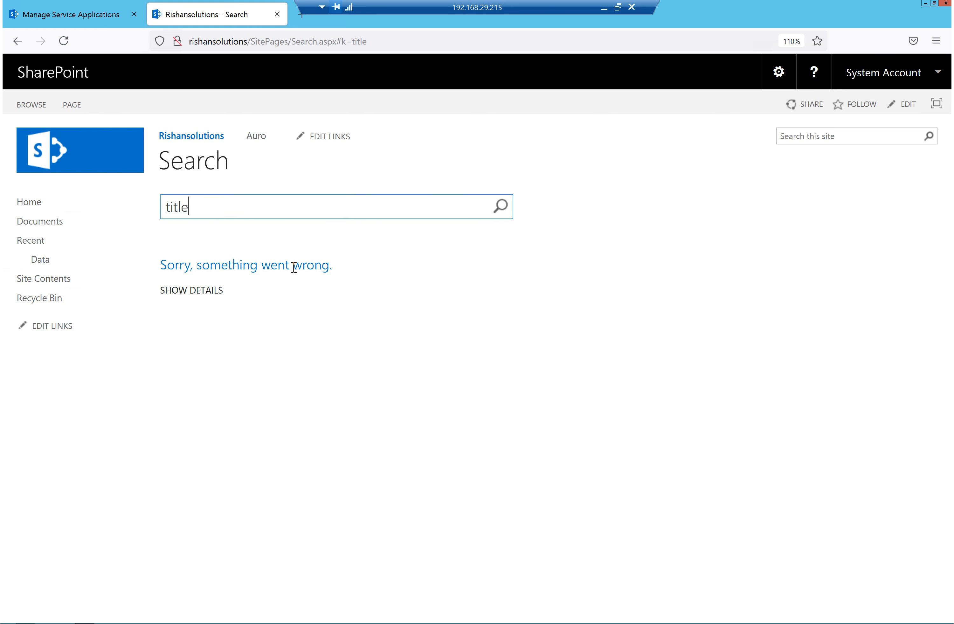
Open the Rishansolutions Site Settings and look over the available search options.
left_click(779, 73)
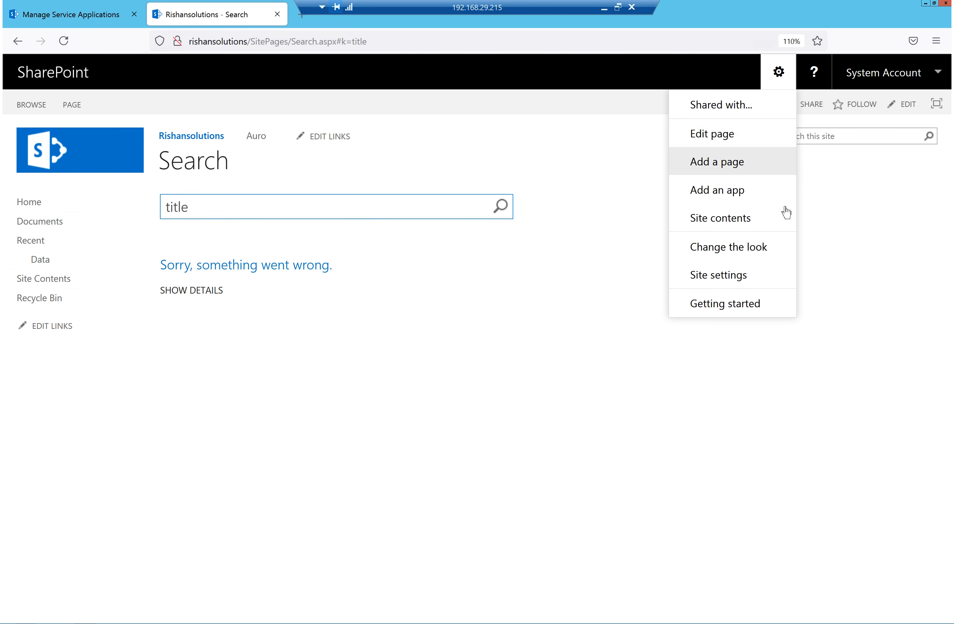
left_click(731, 277)
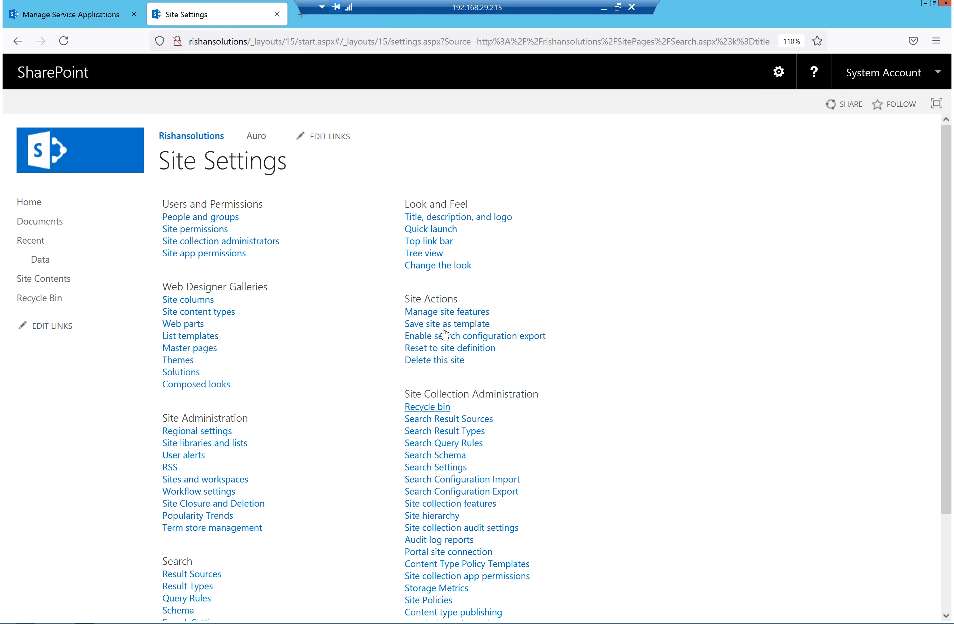
scroll(660, 410, "down", 3)
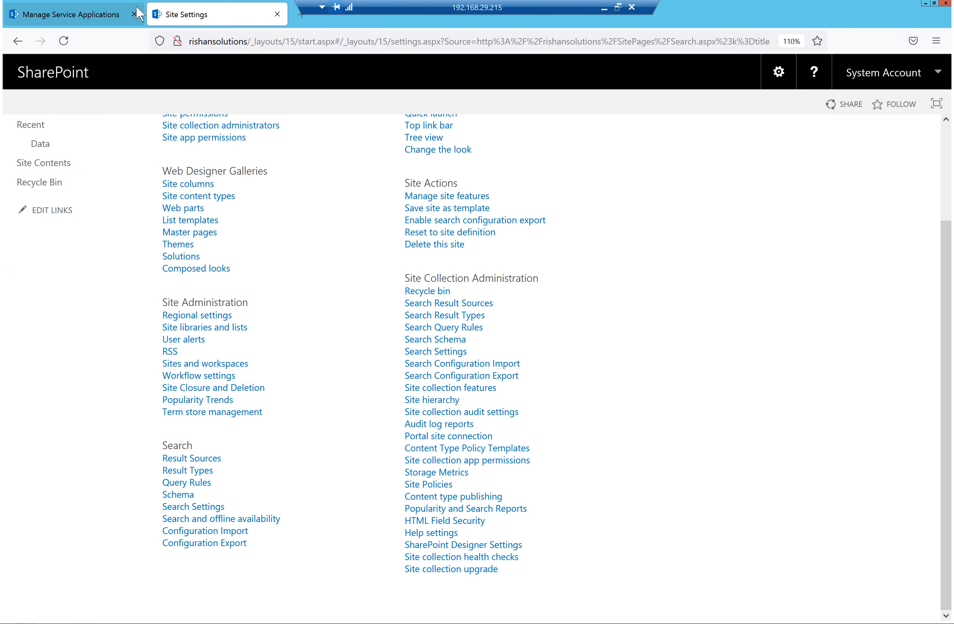
Check the Search Service Application's creation progress and duplicate the Manage Service Applications page to keep a second copy open.
left_click(64, 18)
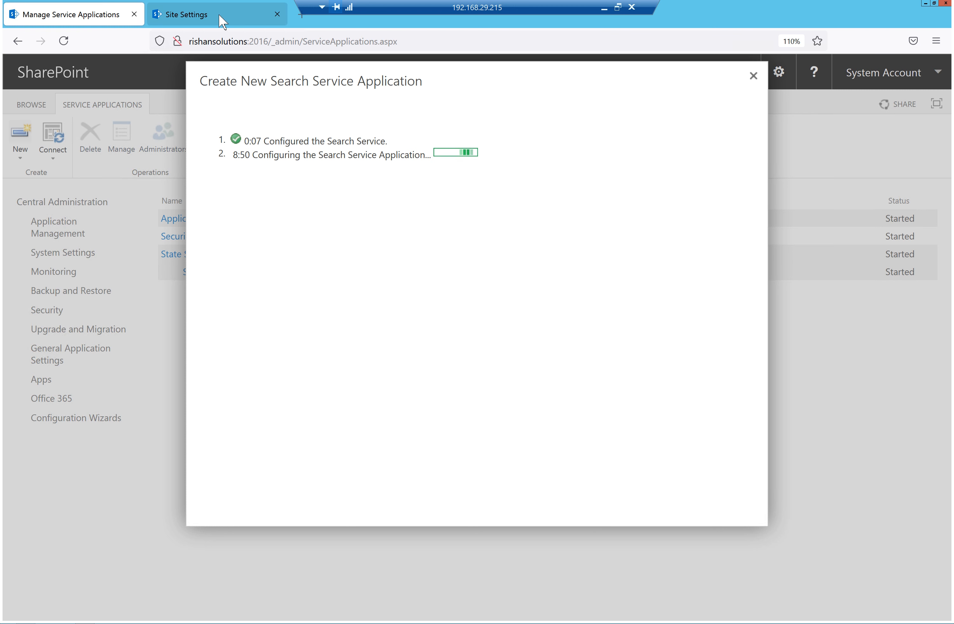
right_click(78, 14)
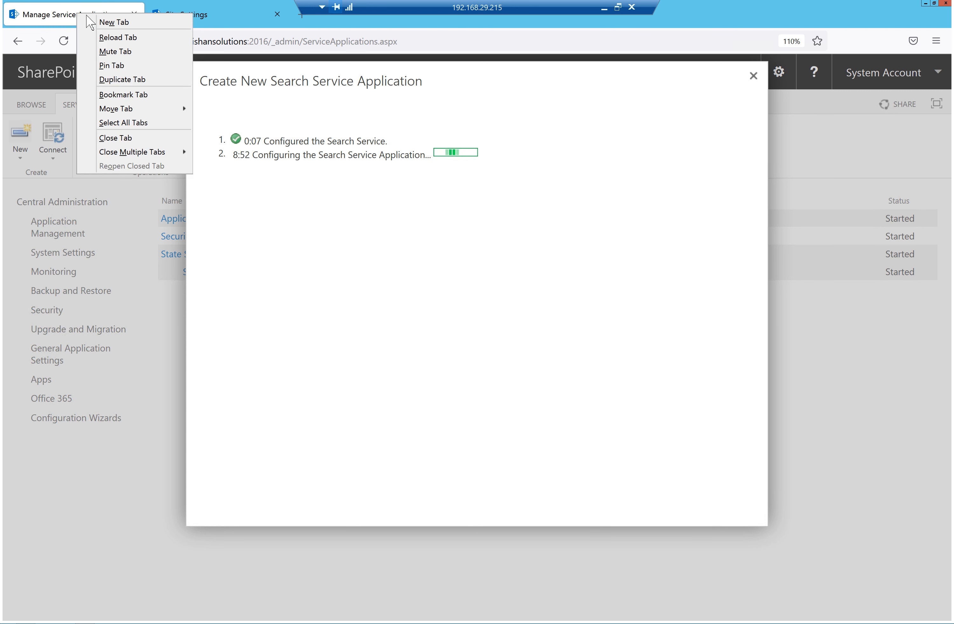
left_click(131, 83)
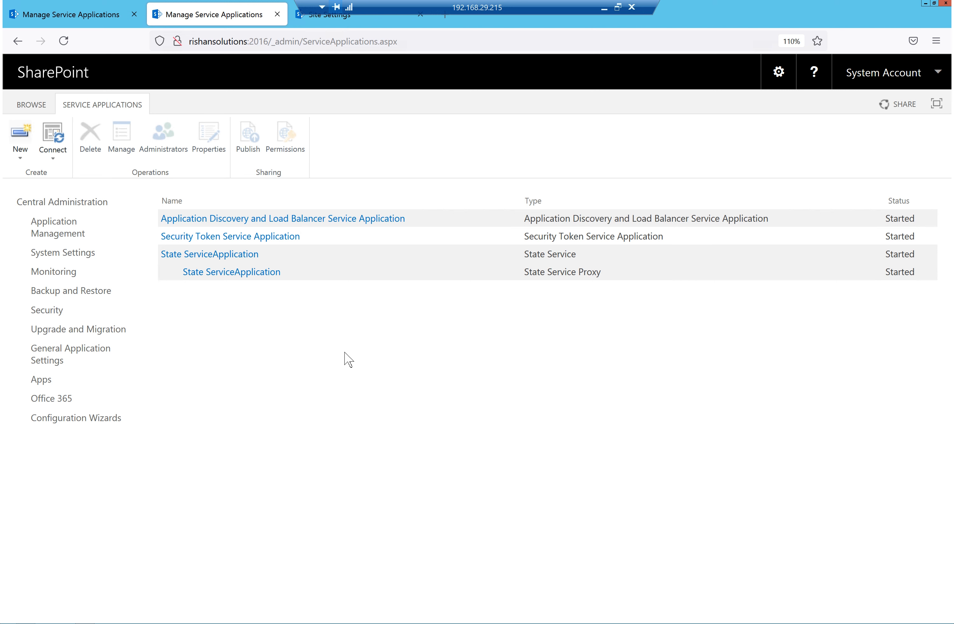
left_click(95, 15)
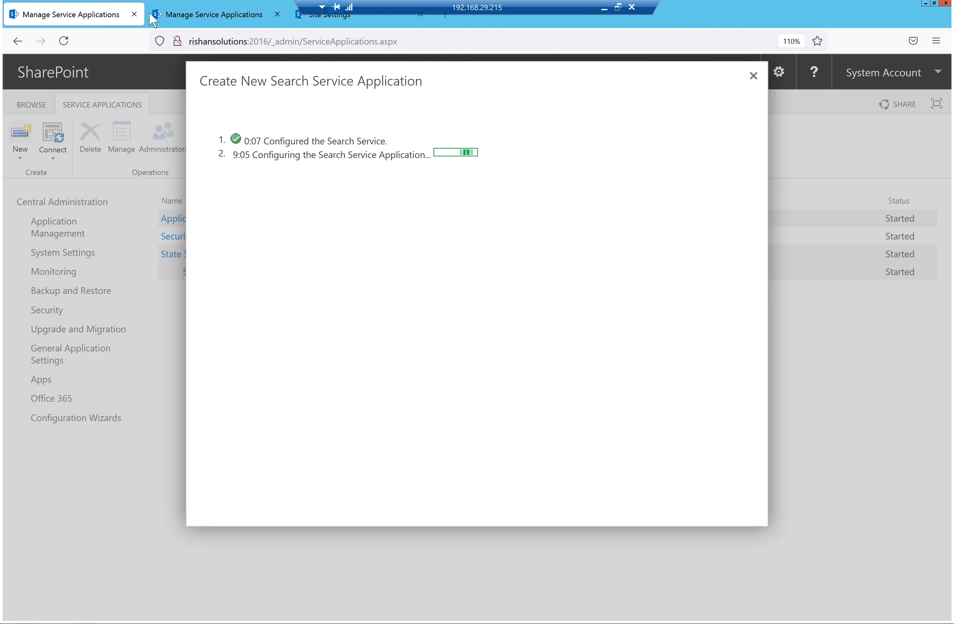
left_click(230, 17)
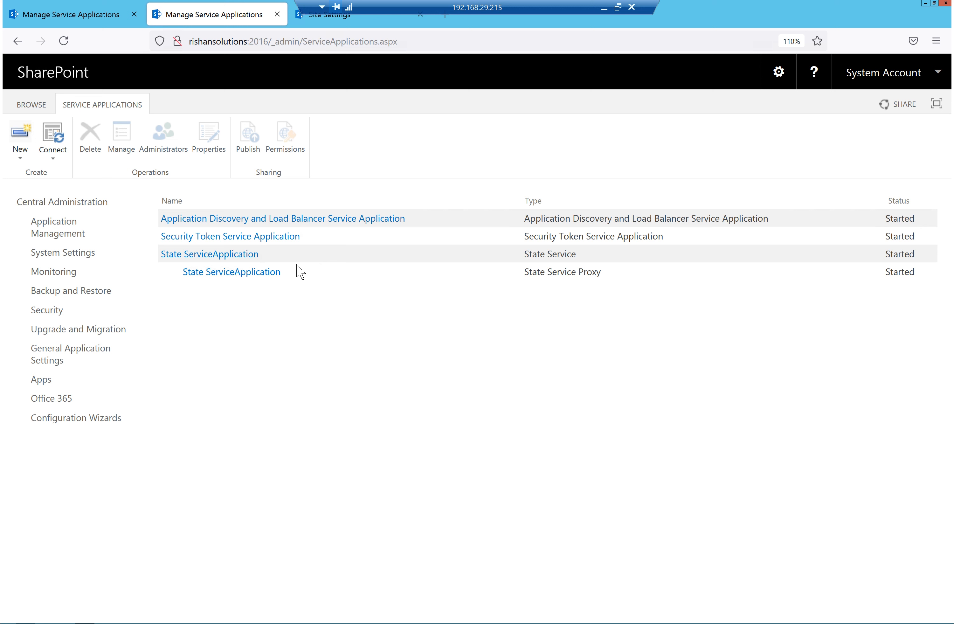
Review the existing service applications in the duplicated page and recheck whether the Search Service Application creation has finished.
left_click(284, 259)
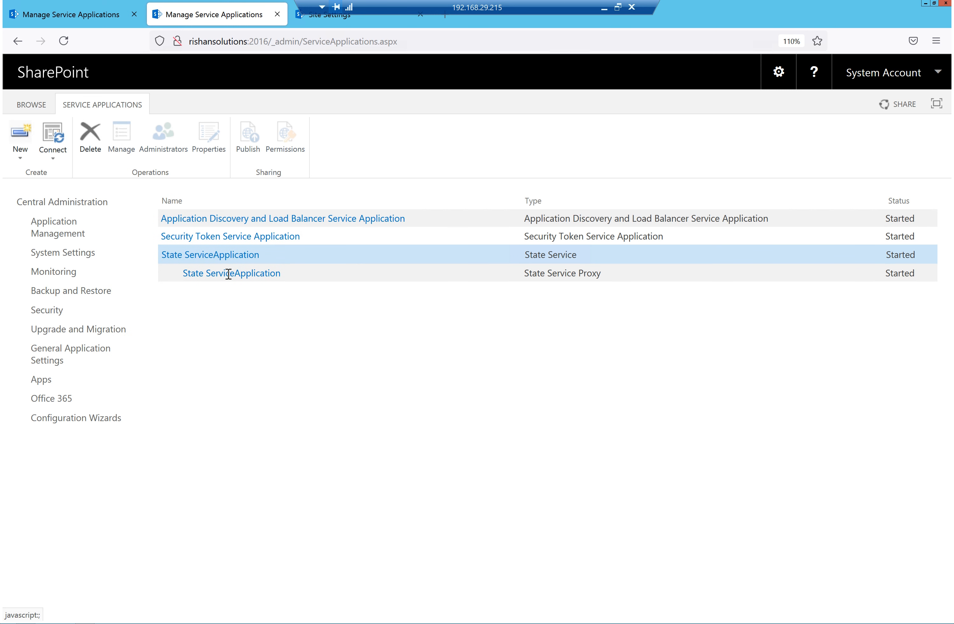
left_click(313, 245)
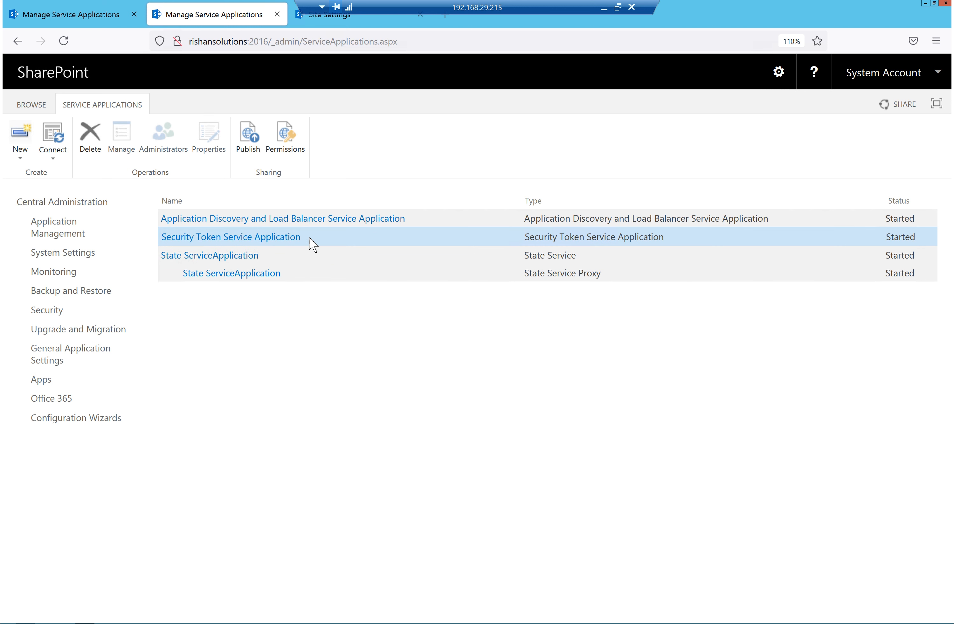
left_click(437, 222)
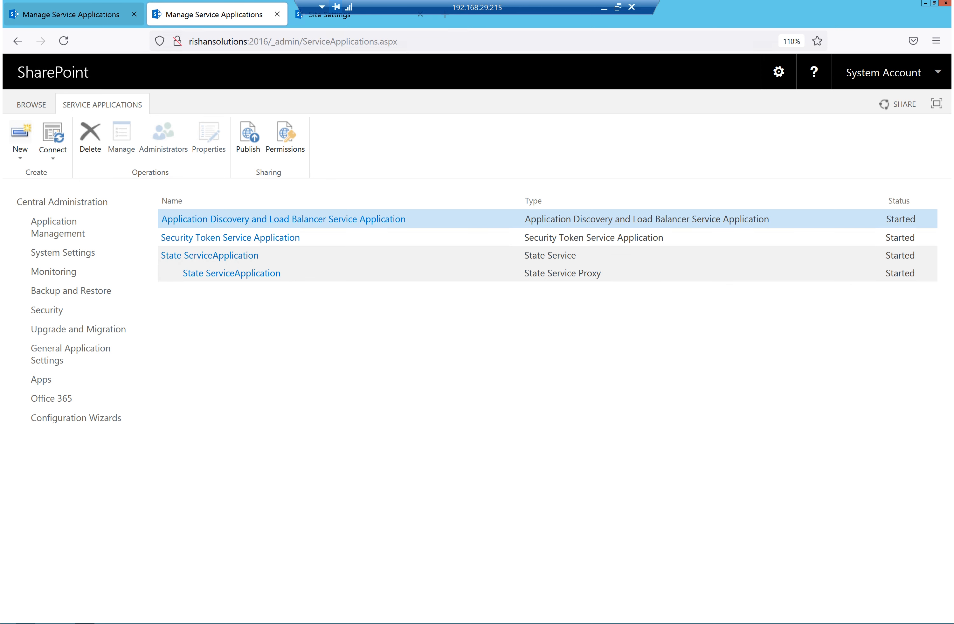
left_click(75, 14)
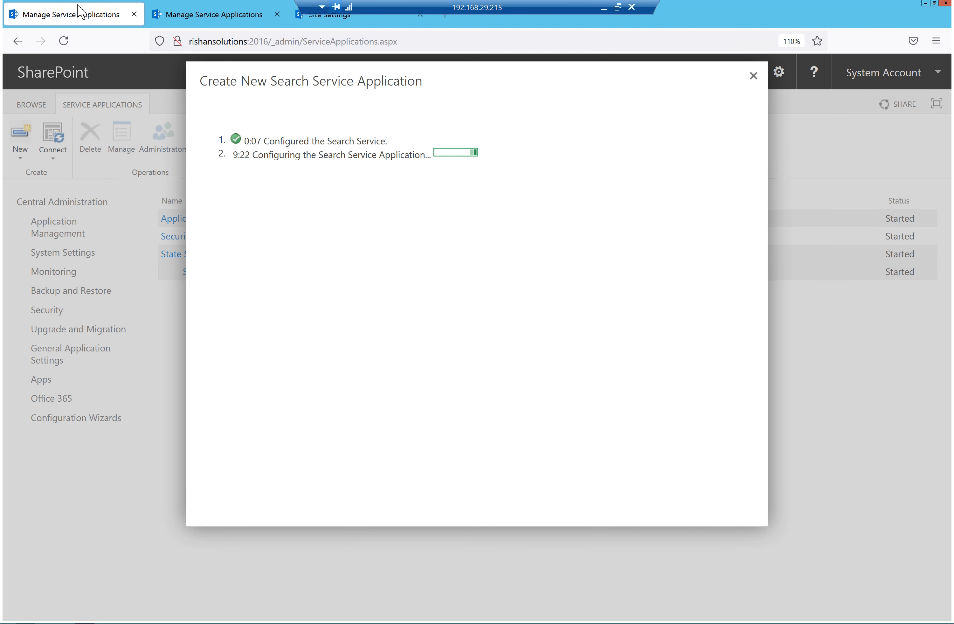
left_click(201, 18)
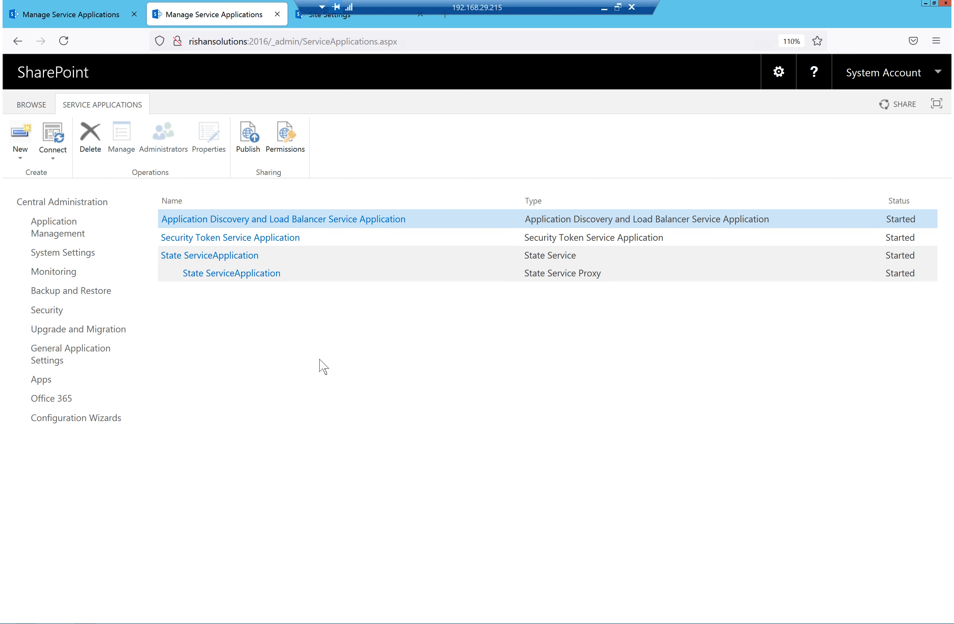
left_click(76, 16)
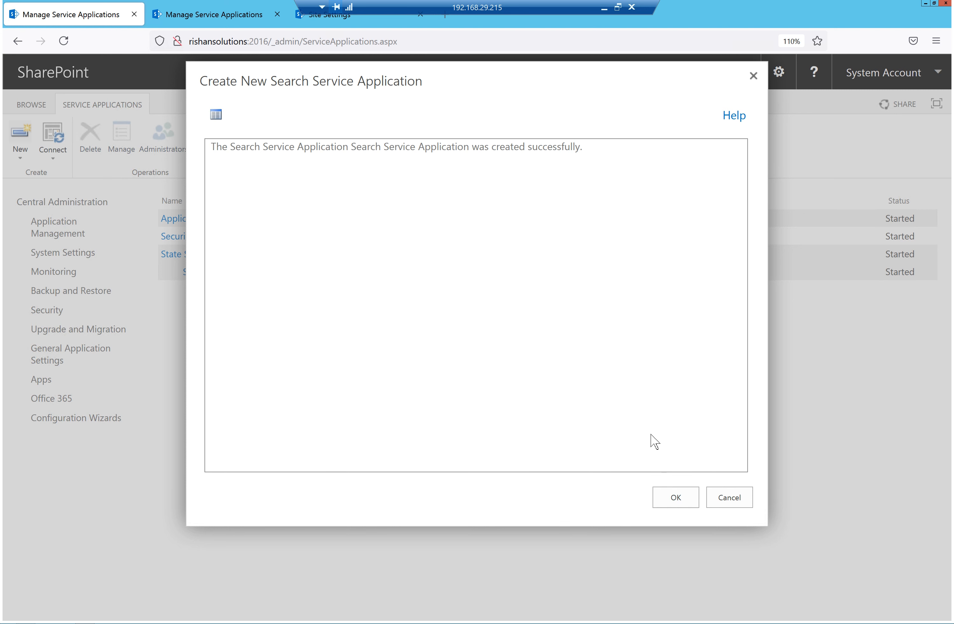
Acknowledge the creation of the Search Service Application and open its management page from the service applications list.
left_click(674, 504)
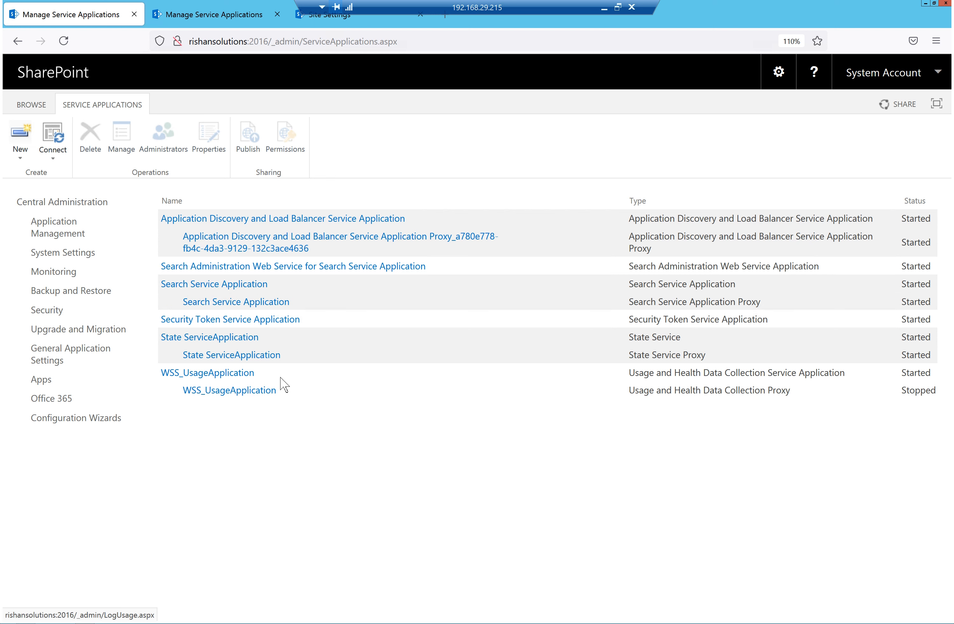
left_click(297, 283)
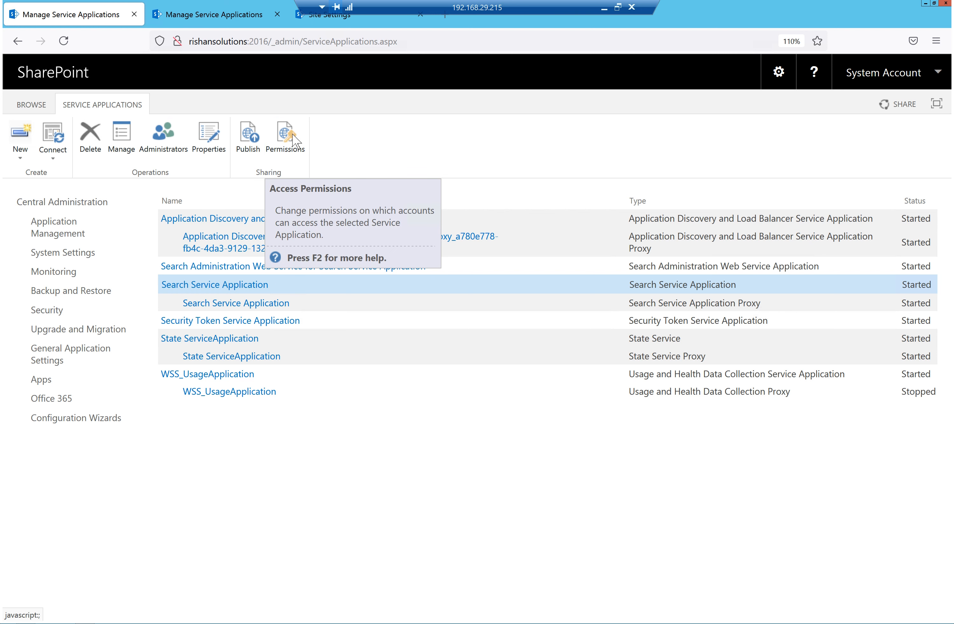
left_click(121, 143)
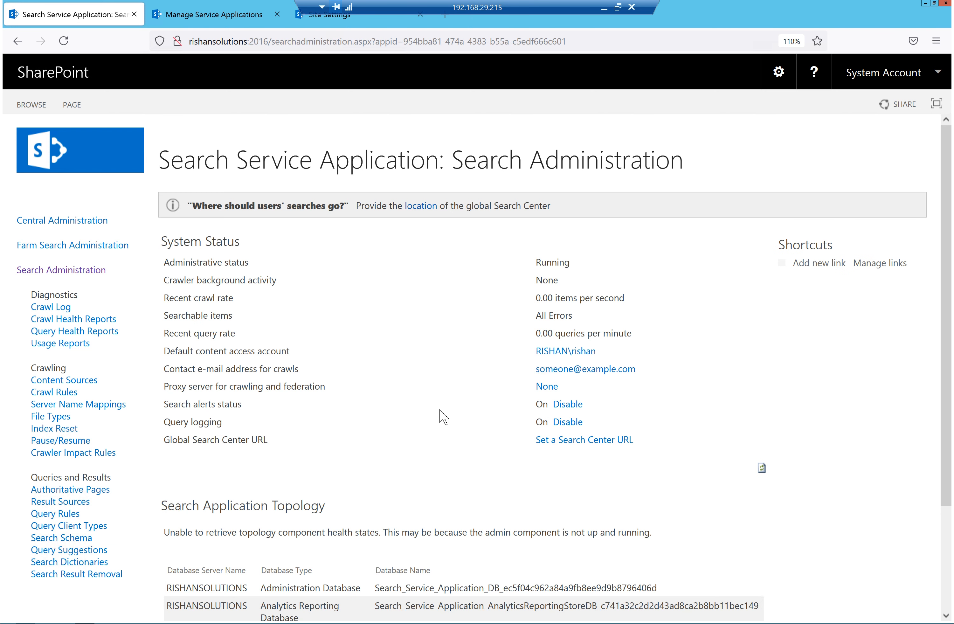
Examine the Searchable items status and the administration, crawl and link databases listed under Search Application Topology.
scroll(331, 471, "down", 1)
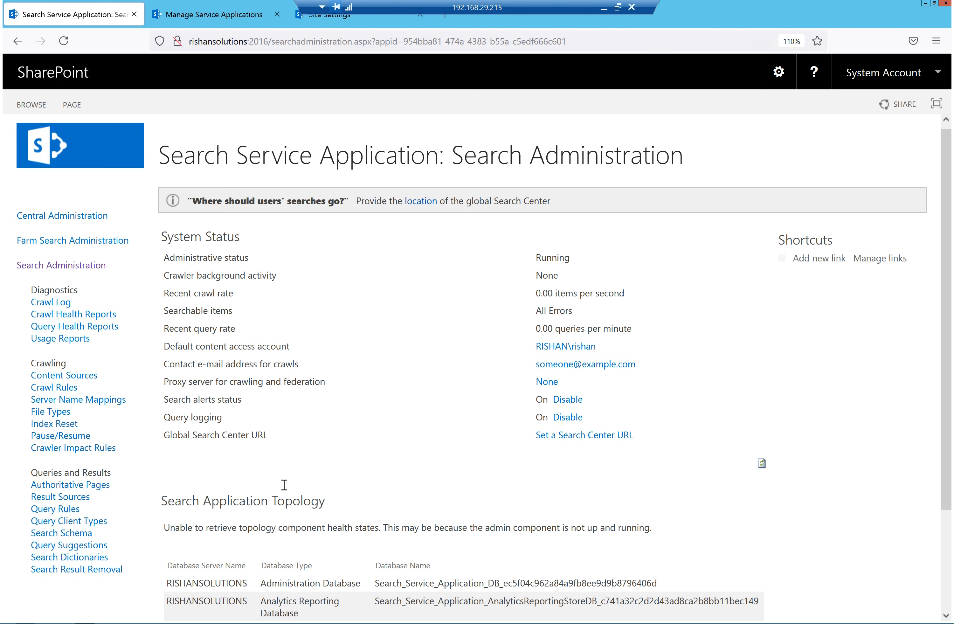
scroll(337, 488, "down", 3)
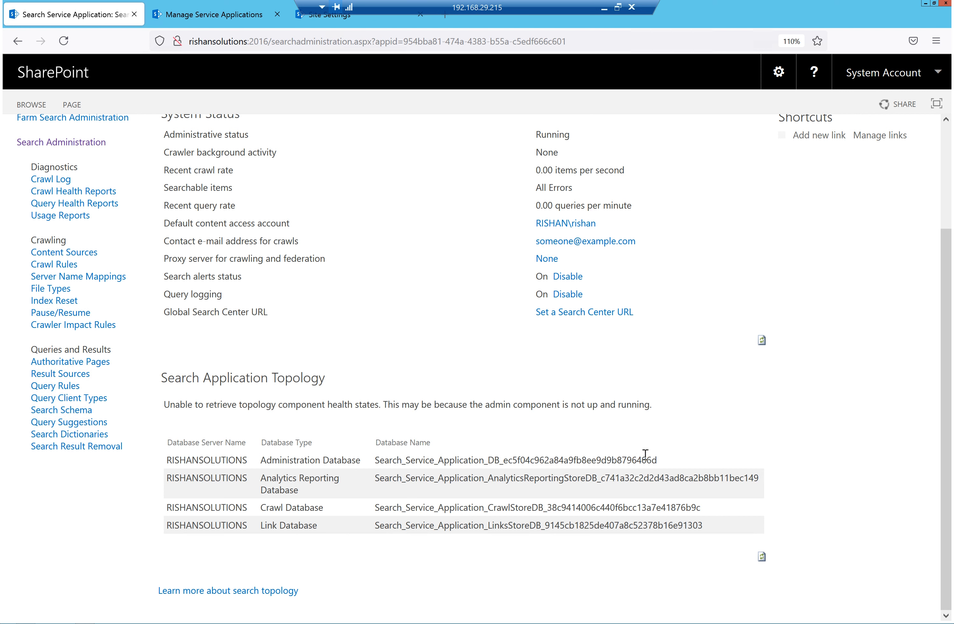
left_click_drag(666, 462, 392, 461)
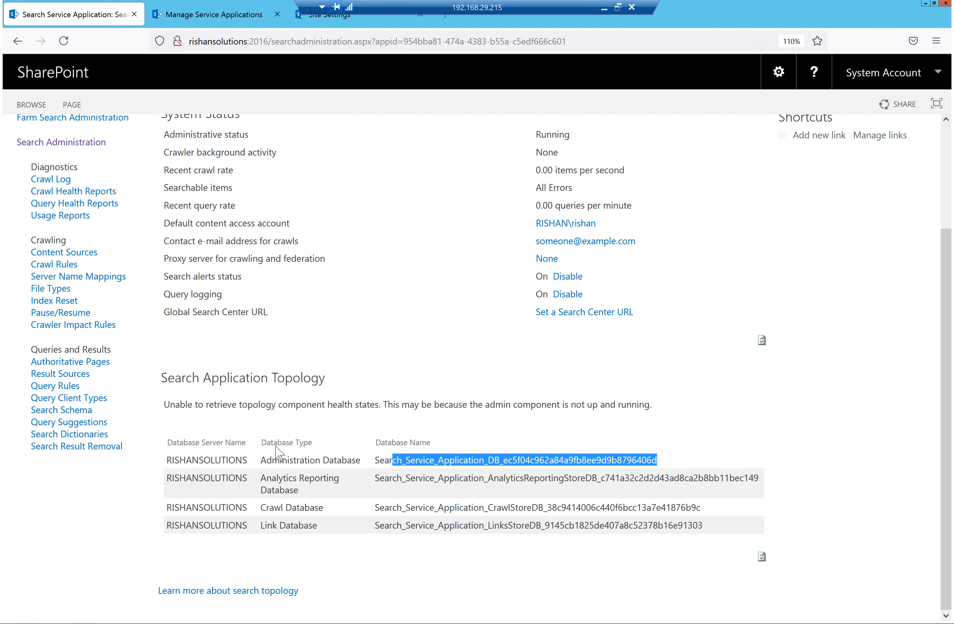
left_click_drag(361, 460, 265, 461)
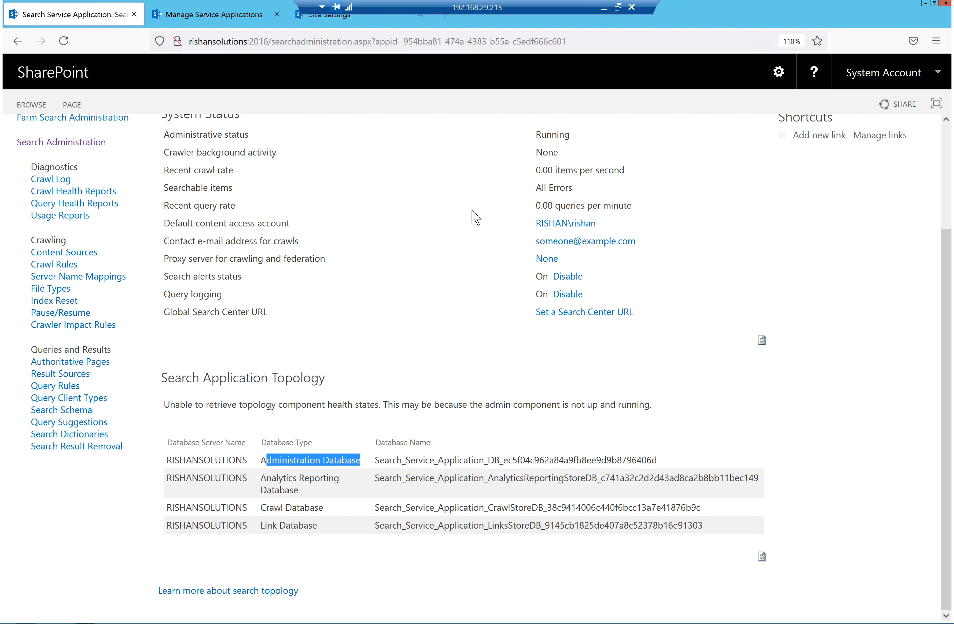
left_click_drag(579, 190, 540, 189)
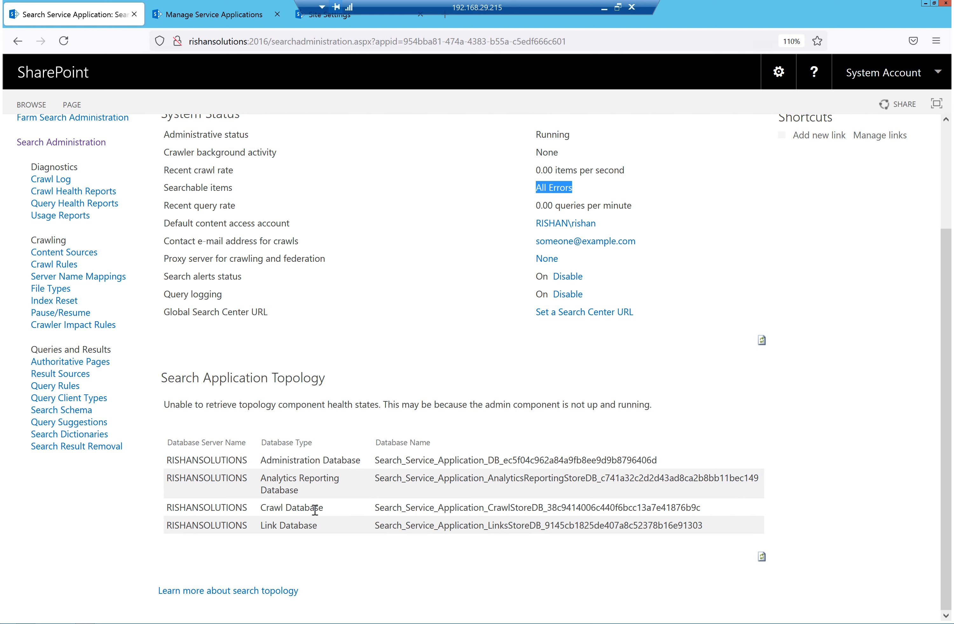
left_click_drag(325, 511, 261, 512)
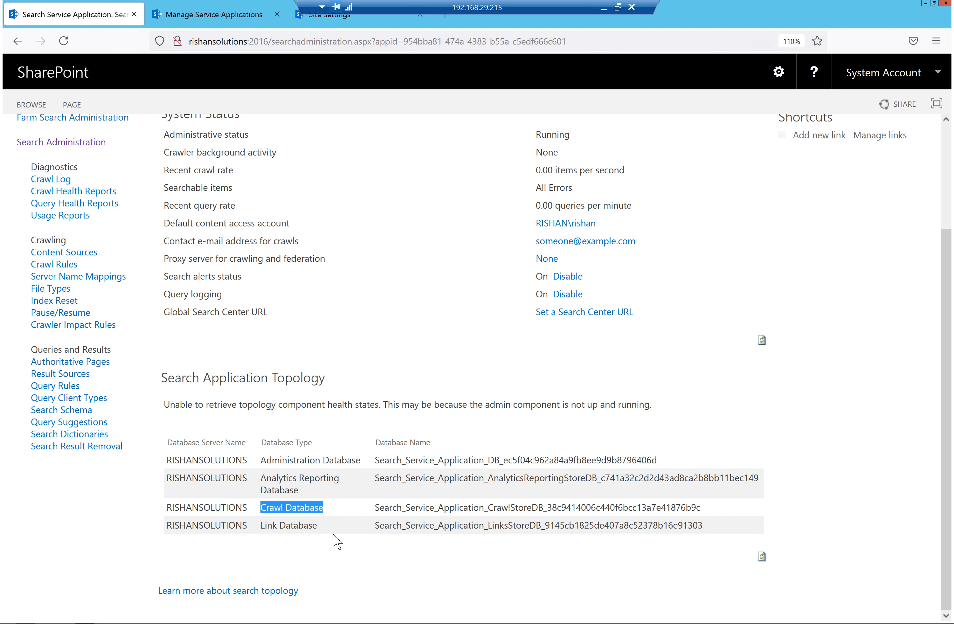
left_click_drag(325, 527, 261, 529)
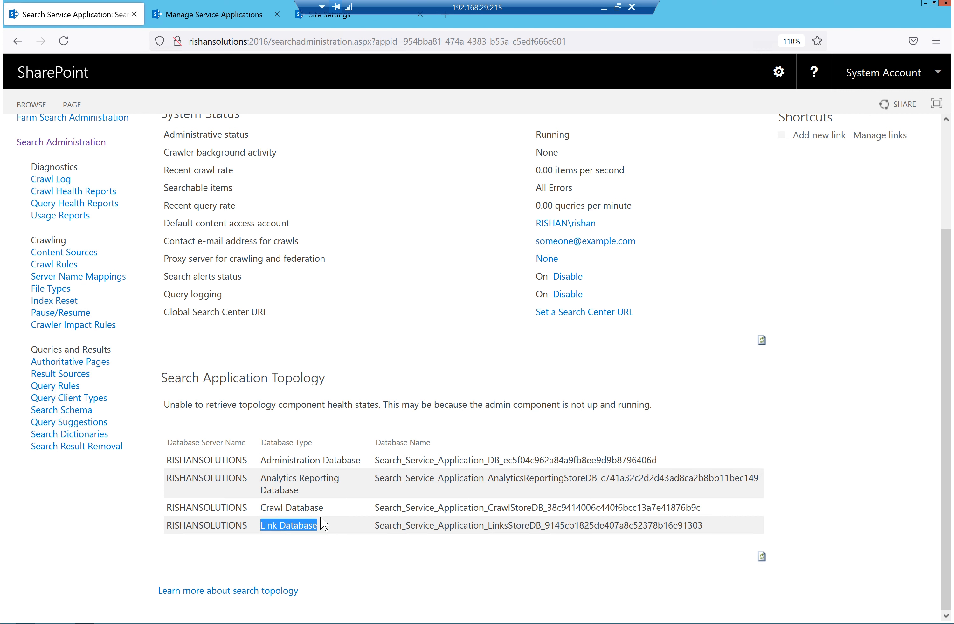
left_click_drag(333, 513, 261, 512)
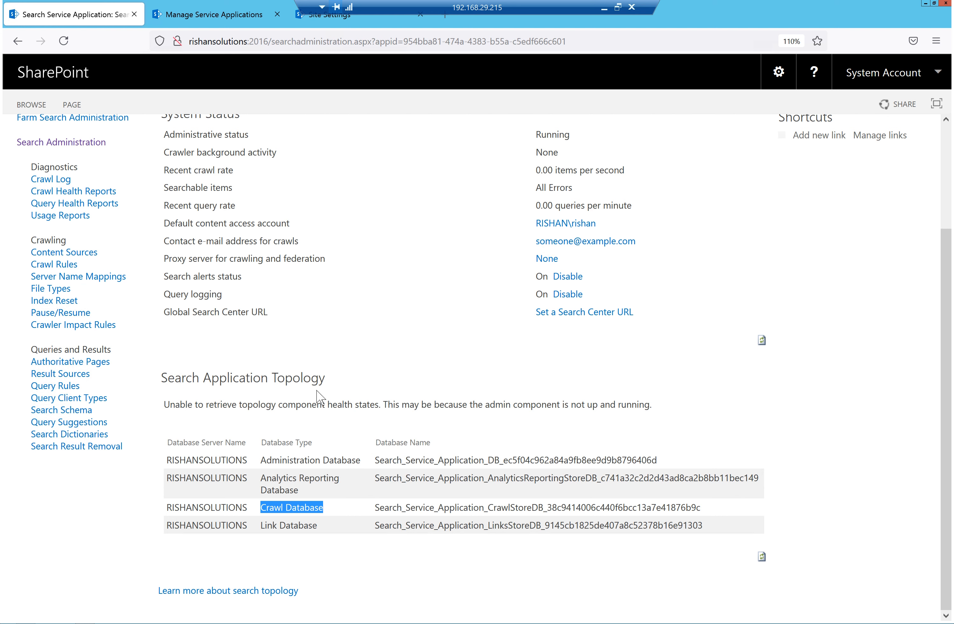
left_click_drag(319, 525, 266, 525)
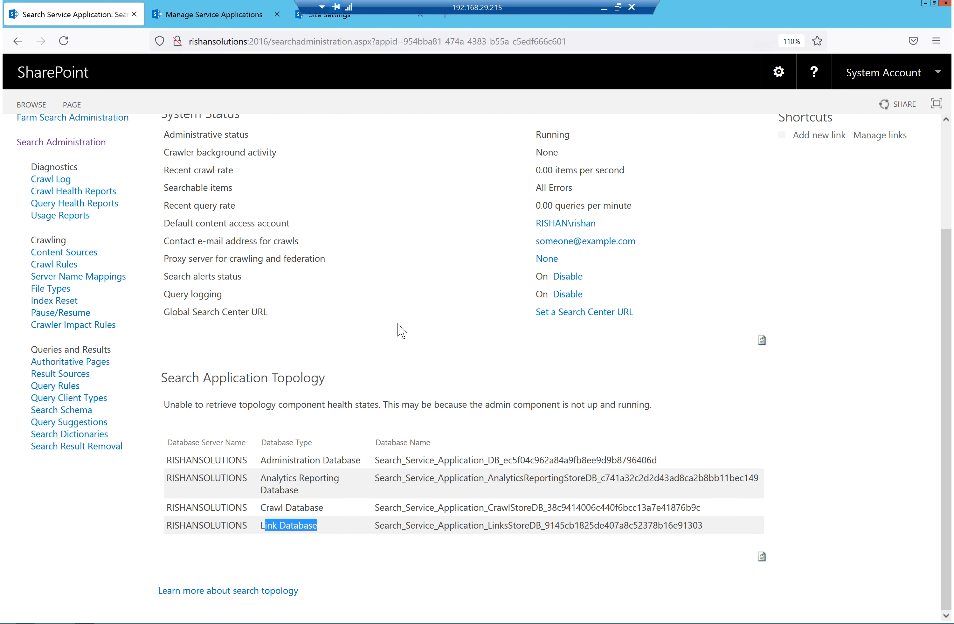
left_click_drag(336, 382, 166, 383)
left_click(513, 373)
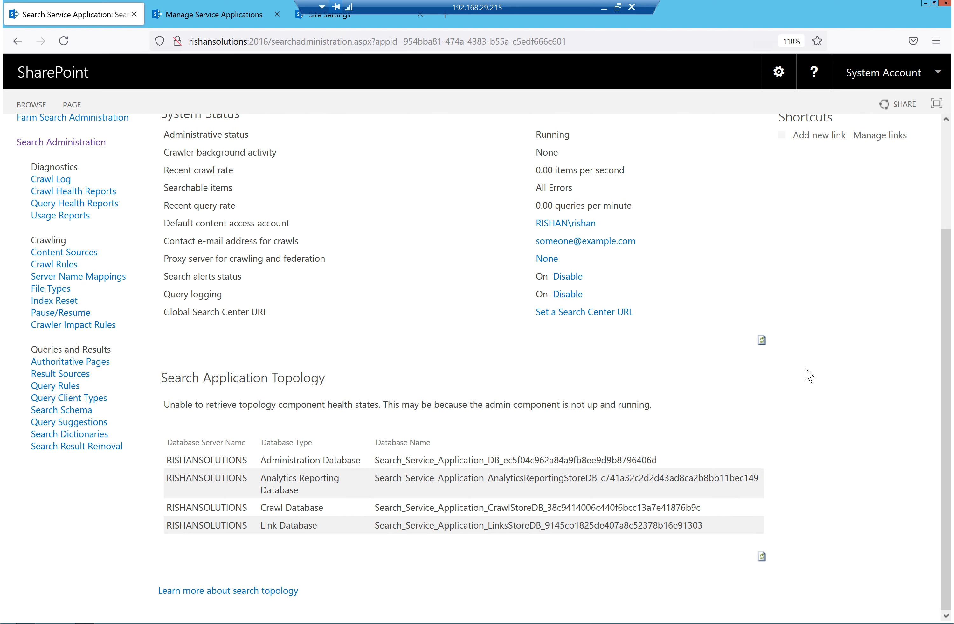
Refresh the System Status section and reload the Search Administration page to update the topology health.
left_click(761, 342)
left_click(763, 342)
left_click_drag(649, 405, 223, 380)
left_click(510, 383)
left_click(64, 41)
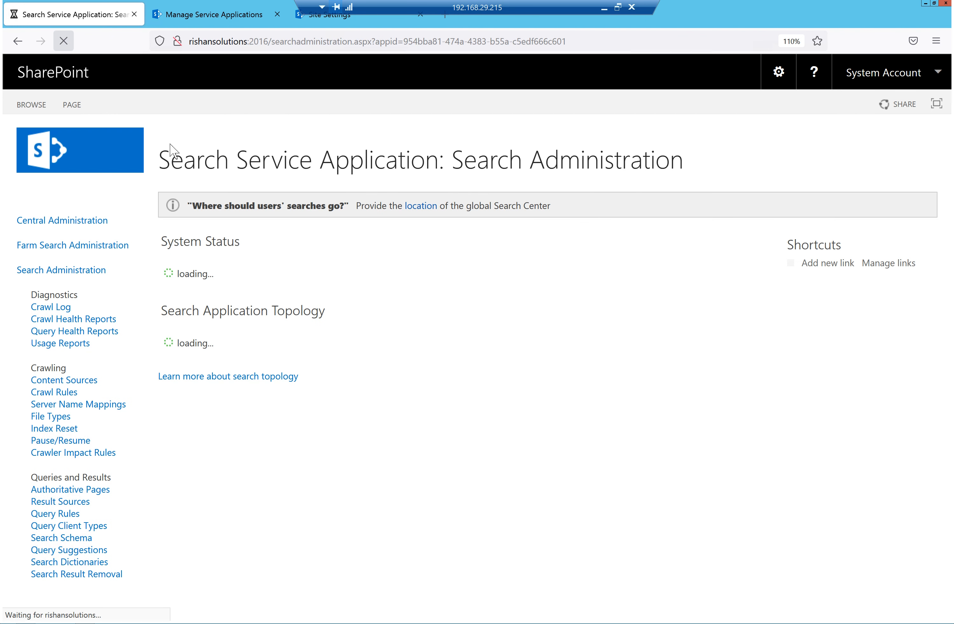
Examine the reloaded topology component states and the Searchable items value under System Status.
scroll(435, 340, "down", 5)
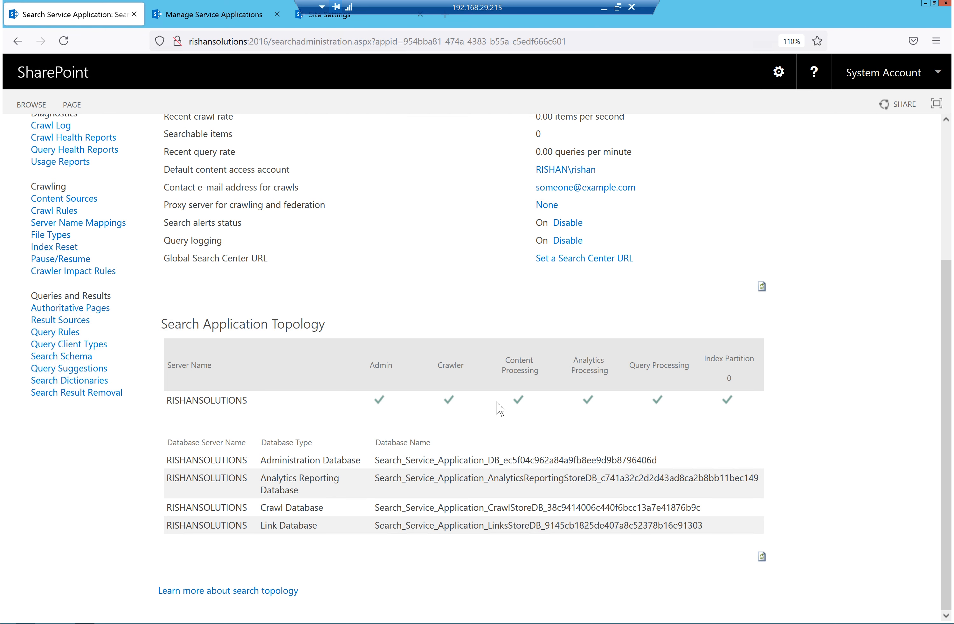
scroll(618, 248, "up", 4)
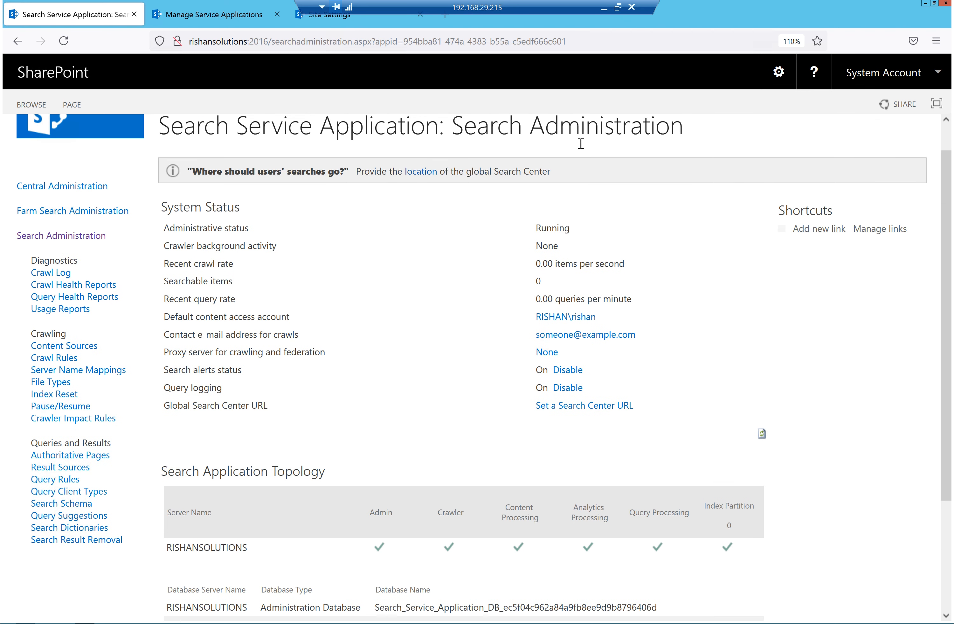
scroll(634, 326, "up", 1)
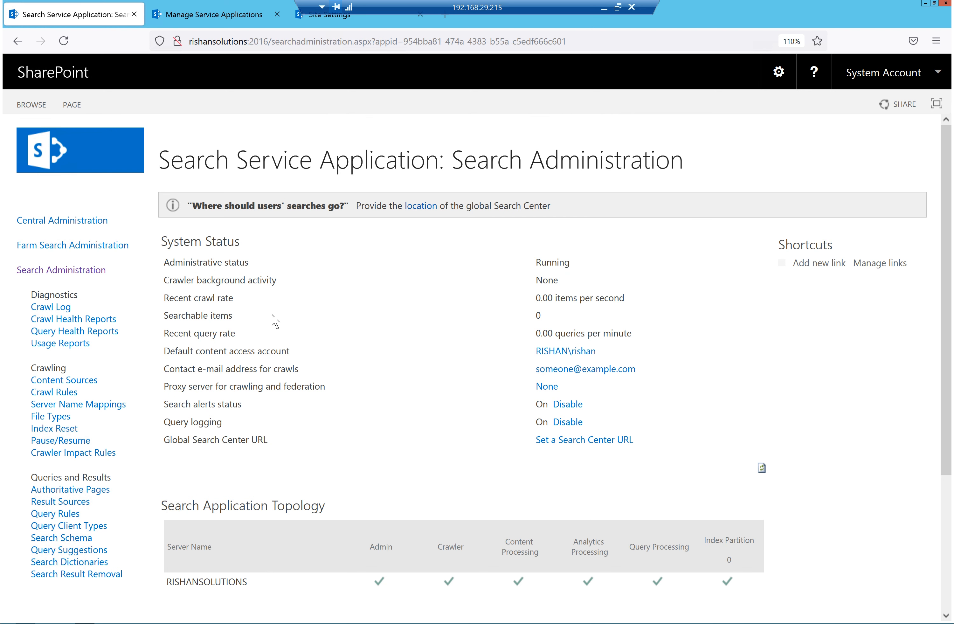
left_click_drag(607, 321, 522, 319)
Check the members of the farm administrators group in the Security settings, then return to the Search Administration page.
left_click(193, 18)
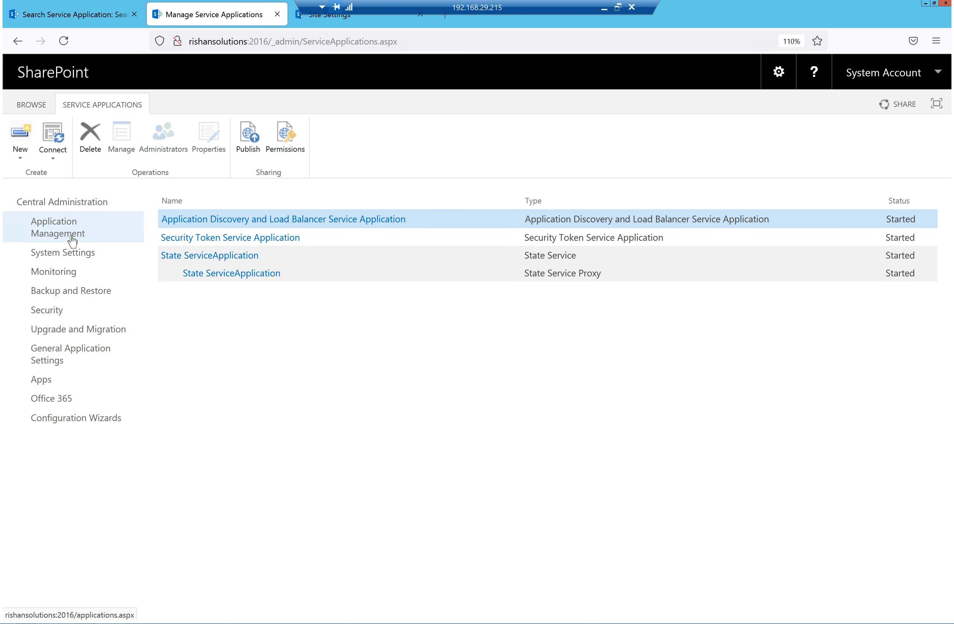
left_click(50, 311)
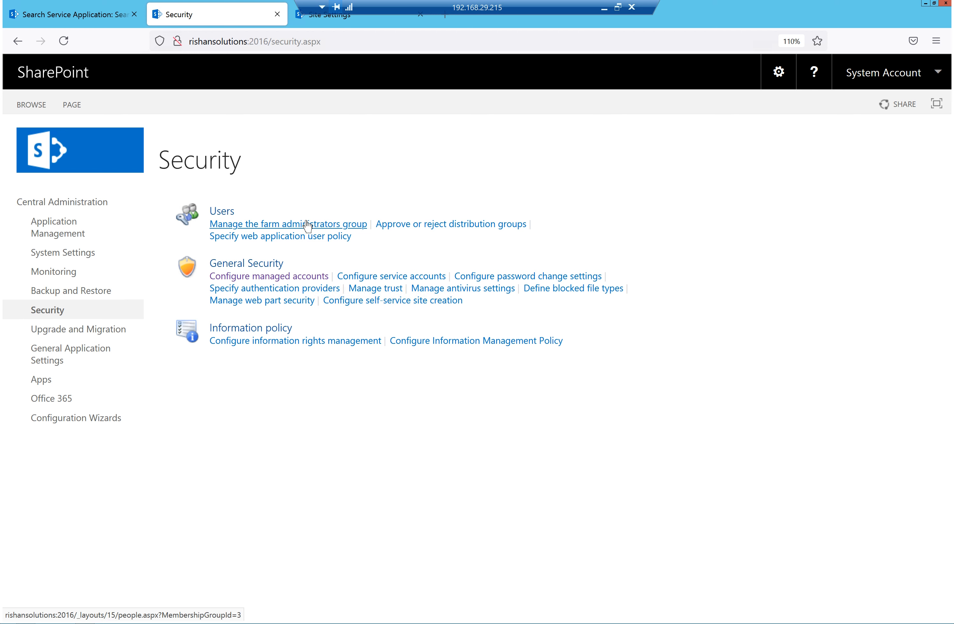
left_click(319, 228)
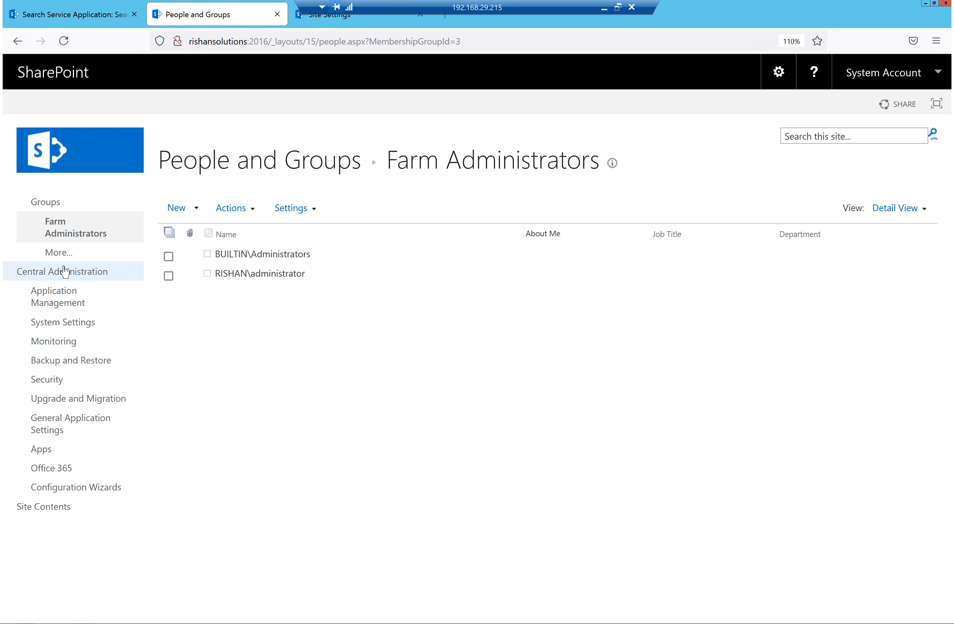
left_click(72, 15)
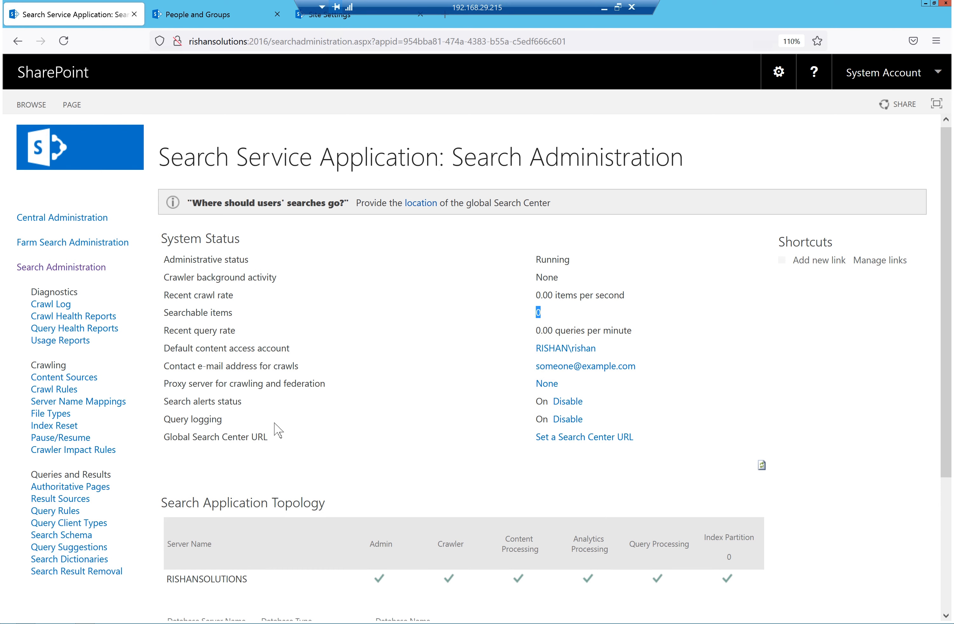
Open the Local SharePoint sites content source of the Search Service Application for editing.
scroll(284, 421, "down", 3)
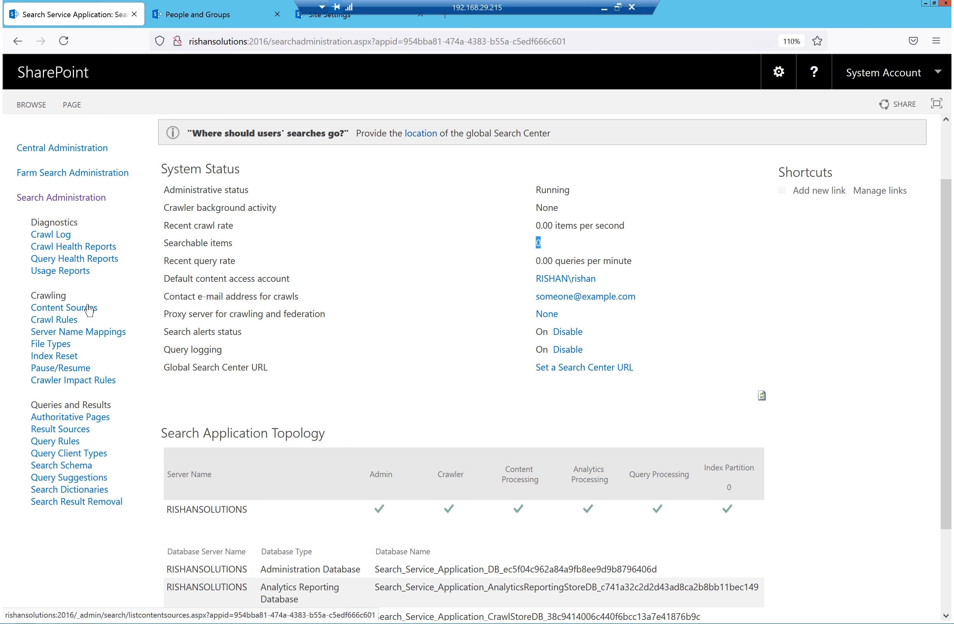
left_click(73, 312)
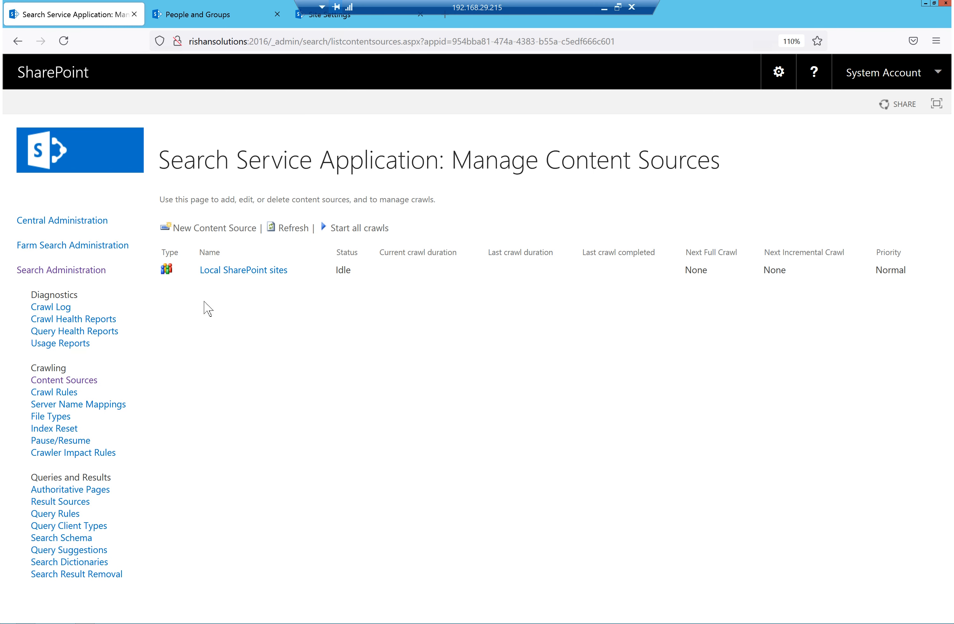
mouse_move(240, 270)
left_click(311, 276)
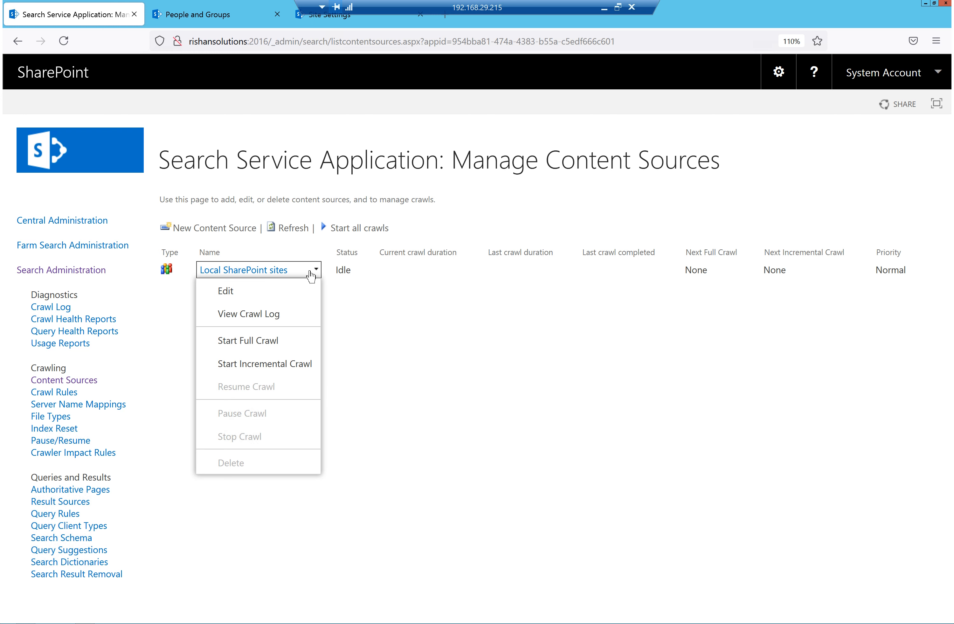
left_click(228, 293)
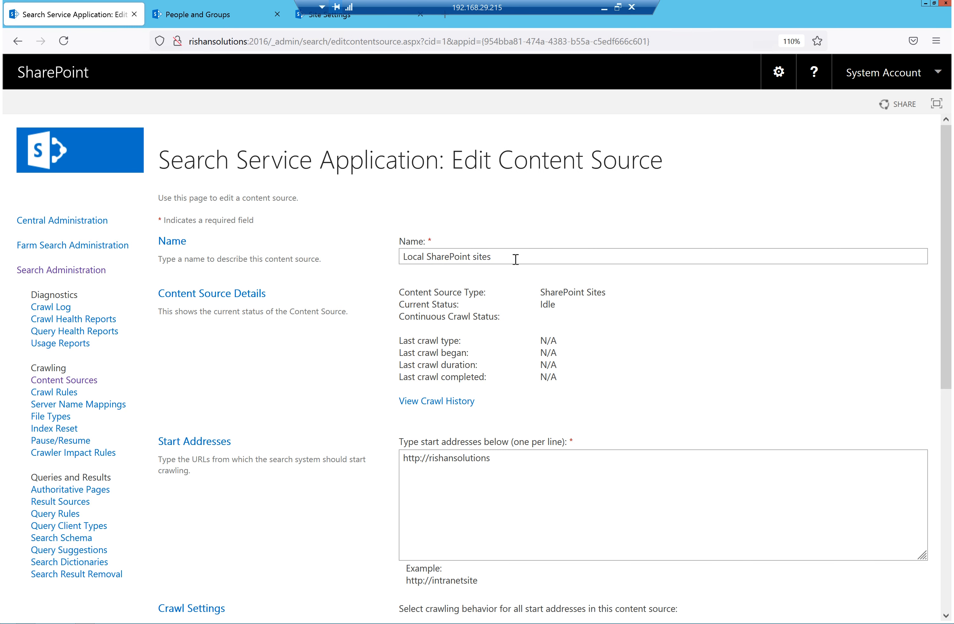
Examine the content source's name, status details, start addresses and crawl settings.
left_click_drag(516, 259, 404, 254)
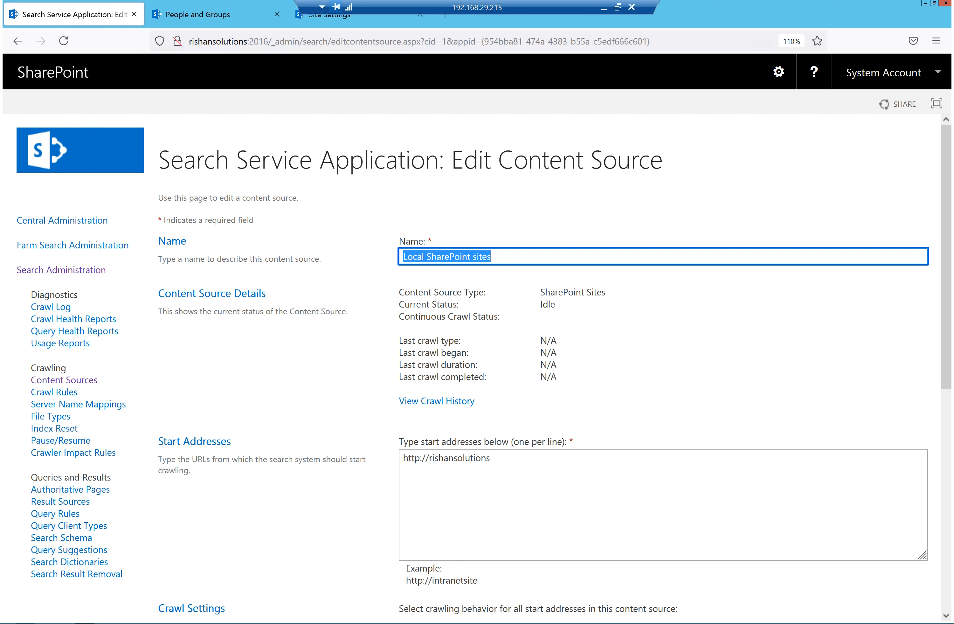
left_click_drag(624, 299, 461, 304)
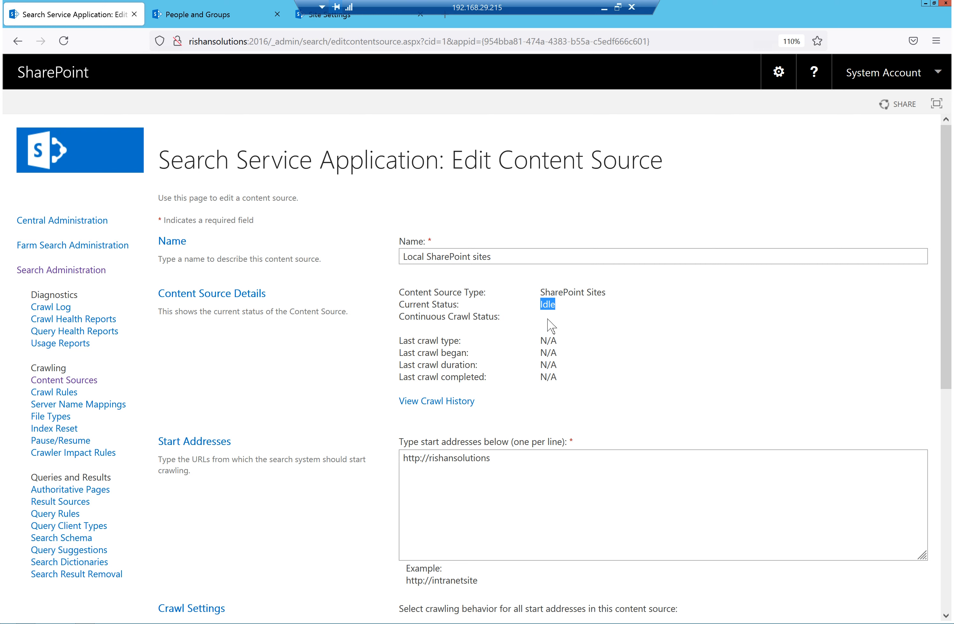
left_click(495, 316)
left_click_drag(500, 316, 405, 316)
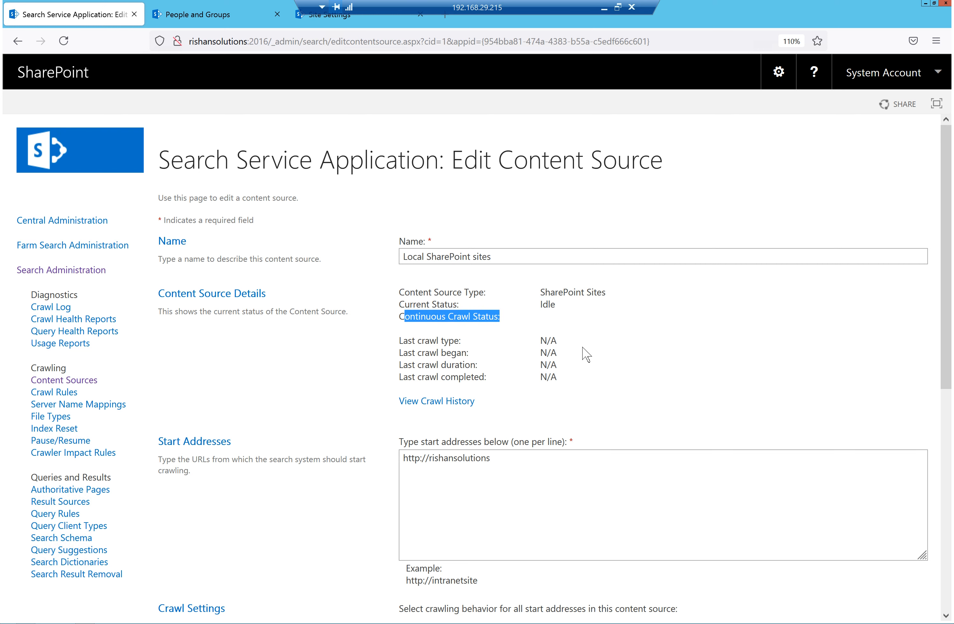
left_click_drag(404, 340, 460, 340)
left_click_drag(399, 289, 441, 352)
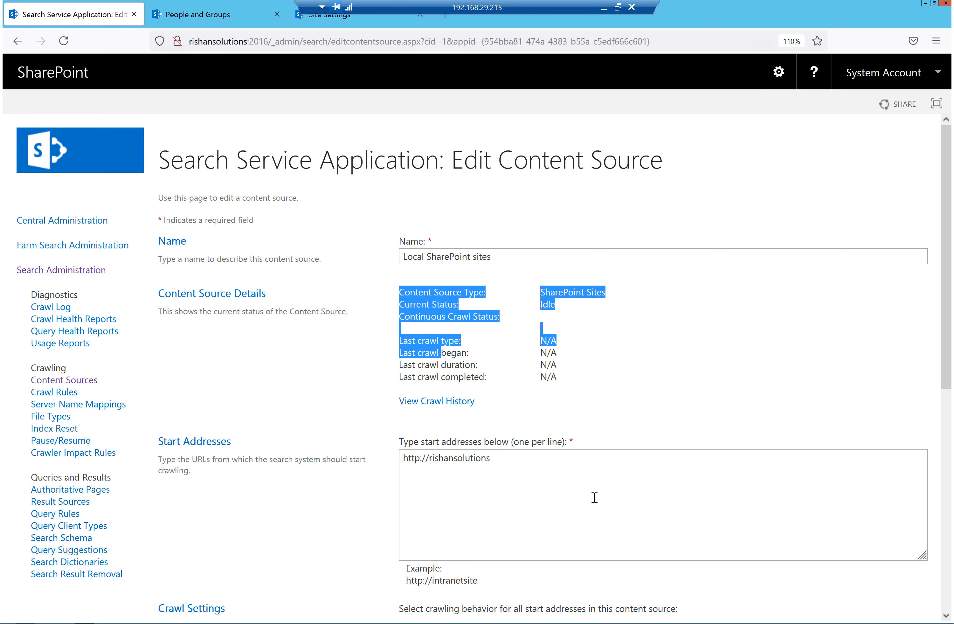
left_click_drag(491, 459, 400, 457)
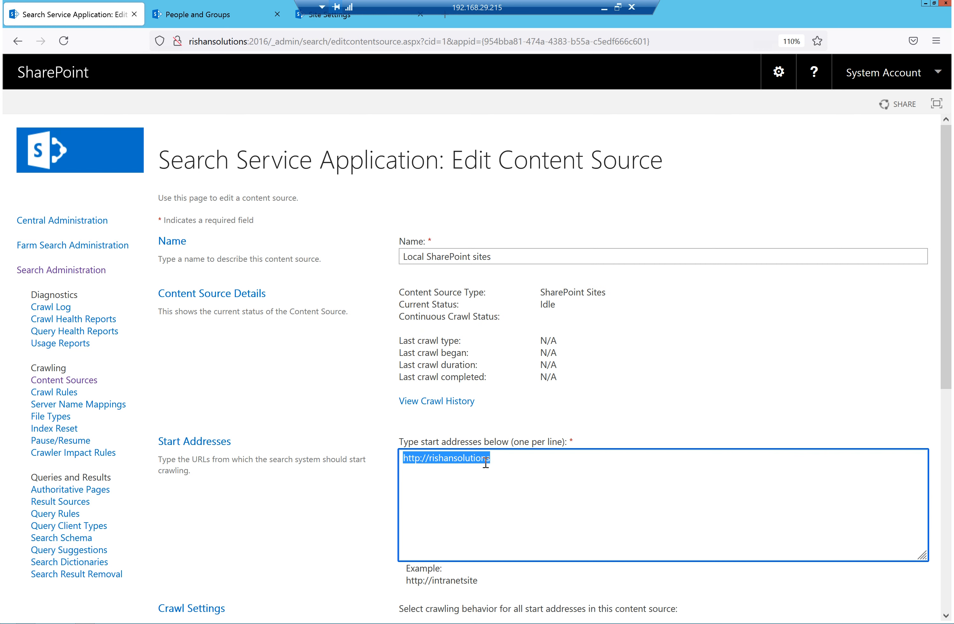
left_click(658, 435)
scroll(544, 446, "down", 1)
scroll(544, 446, "down", 3)
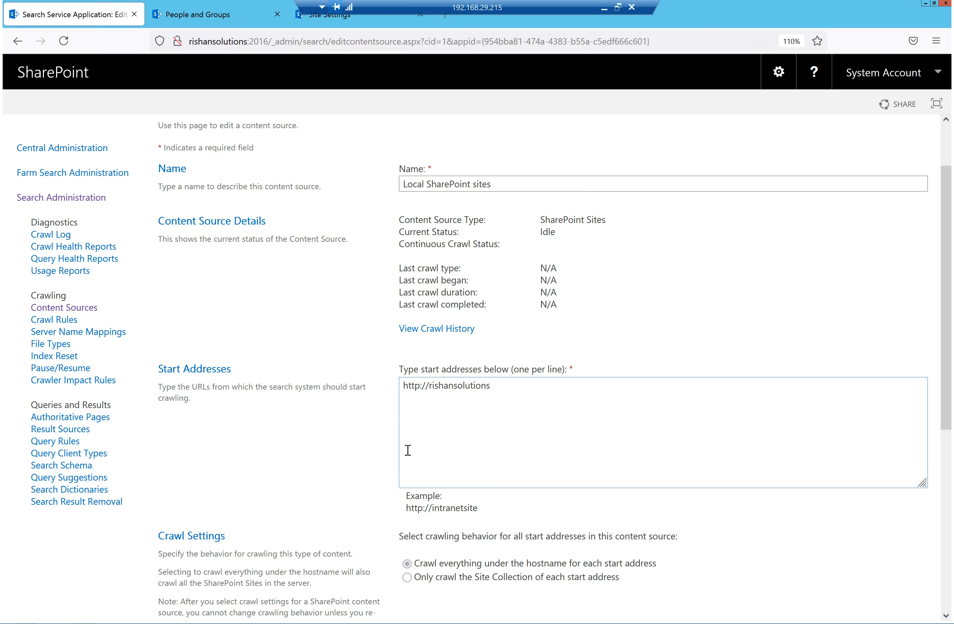
scroll(447, 429, "down", 2)
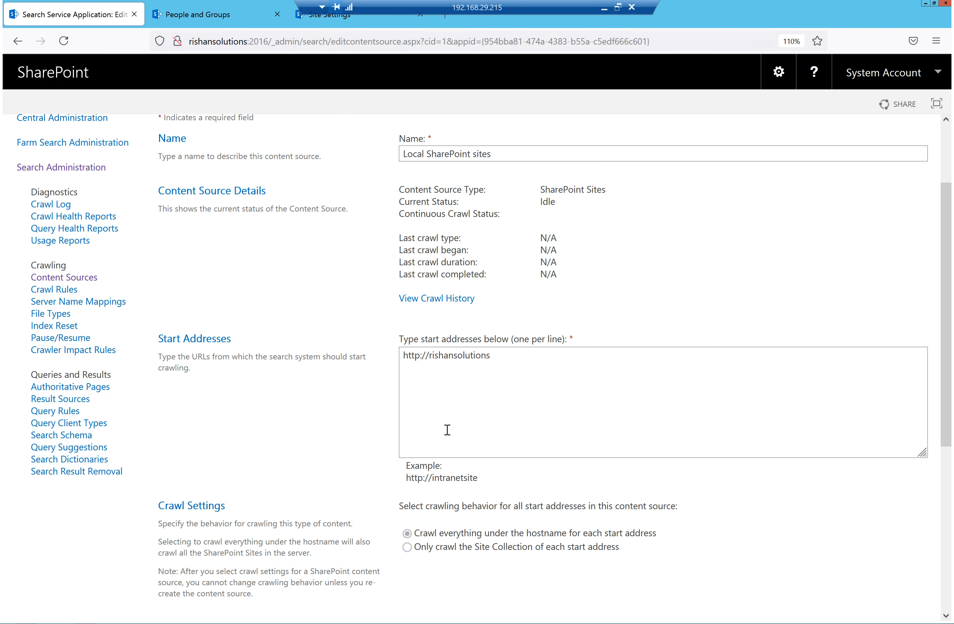
scroll(447, 430, "down", 5)
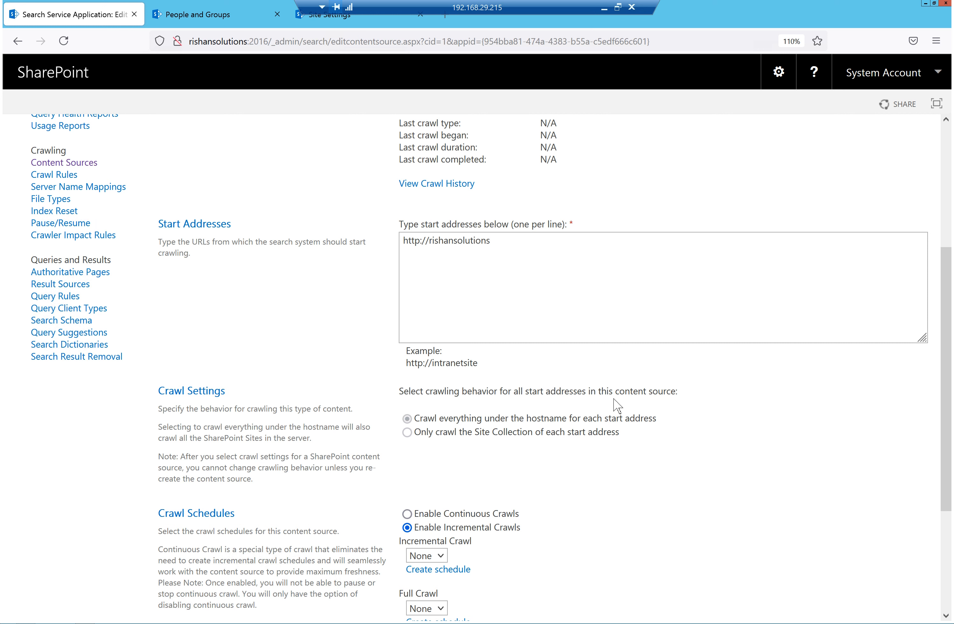
left_click_drag(505, 243, 405, 240)
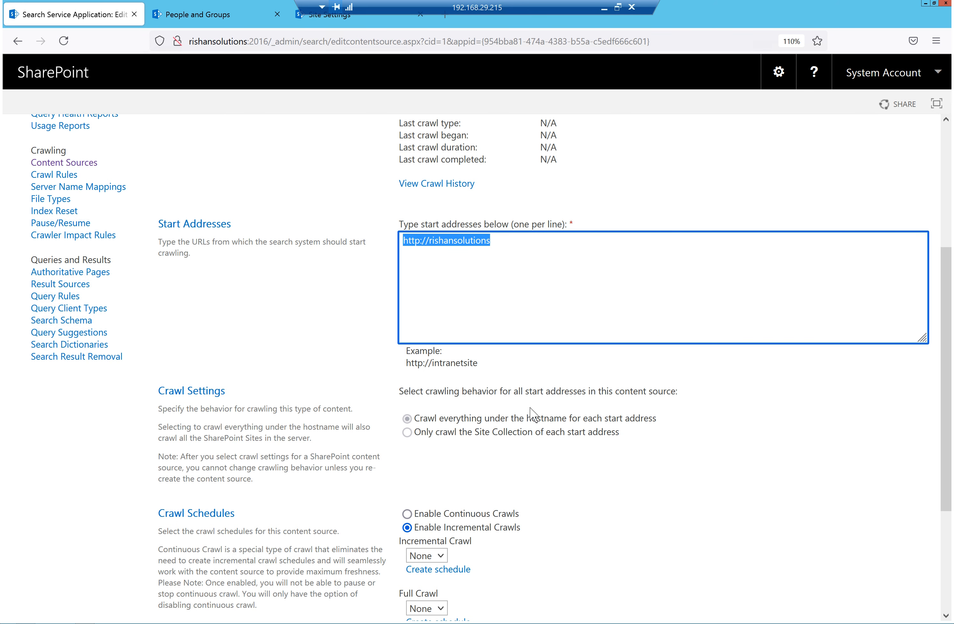
Create a daily incremental crawl schedule, running every 1 day from 12:00 AM and repeating every 4 hours for 24 hours.
scroll(530, 410, "down", 5)
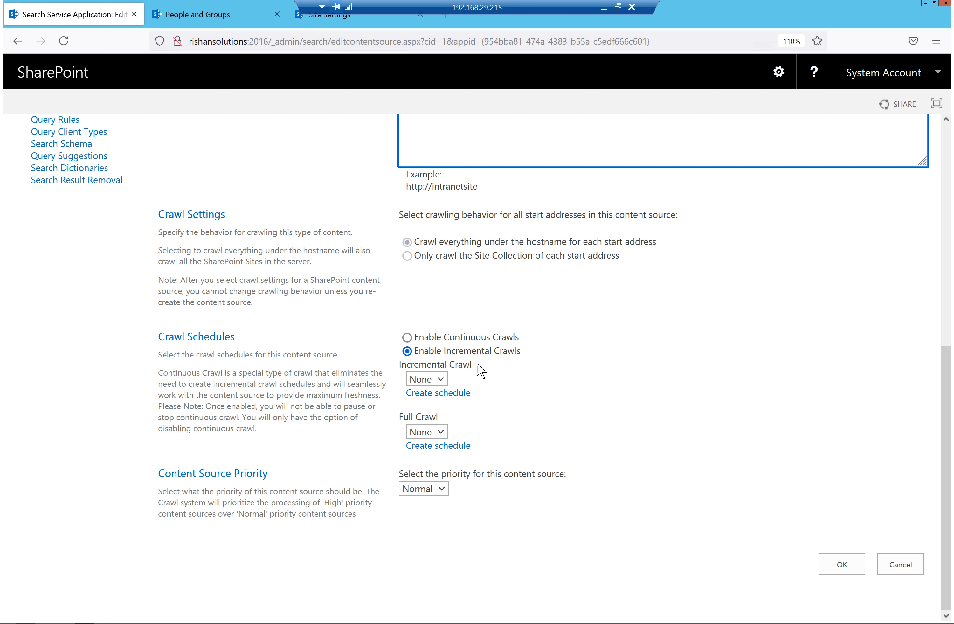
left_click(438, 393)
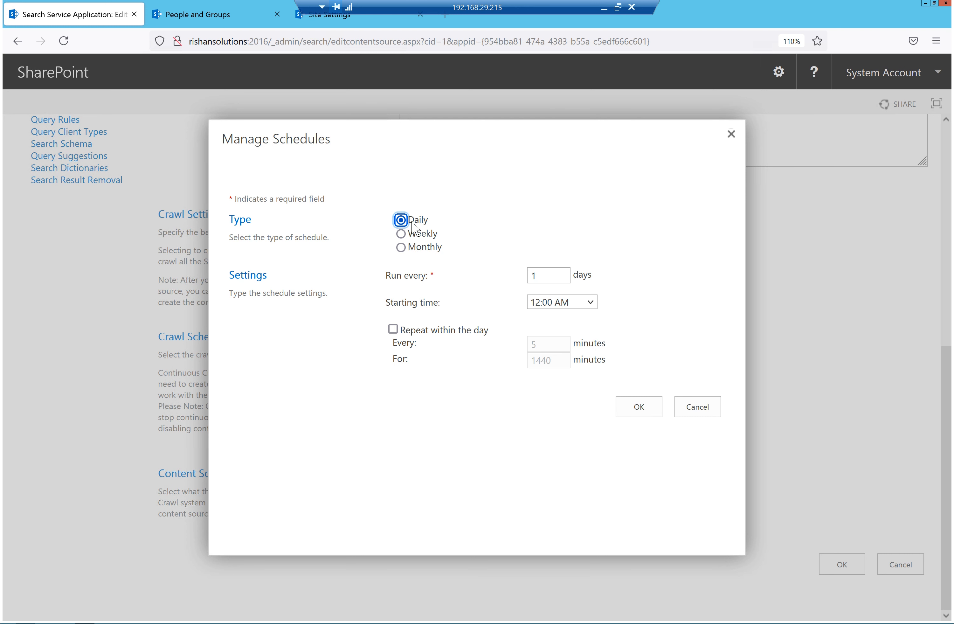
left_click(400, 235)
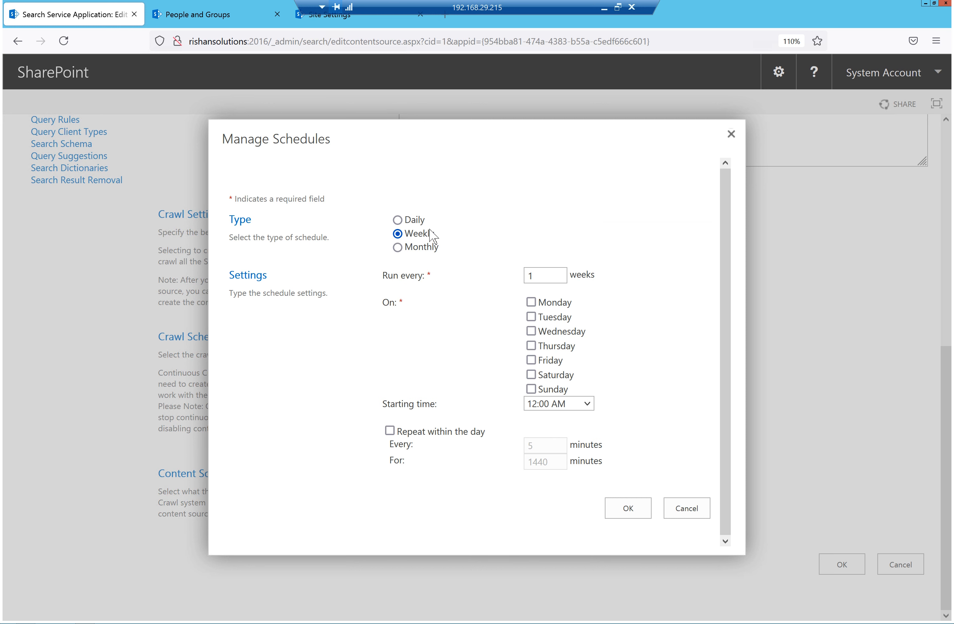
left_click(400, 248)
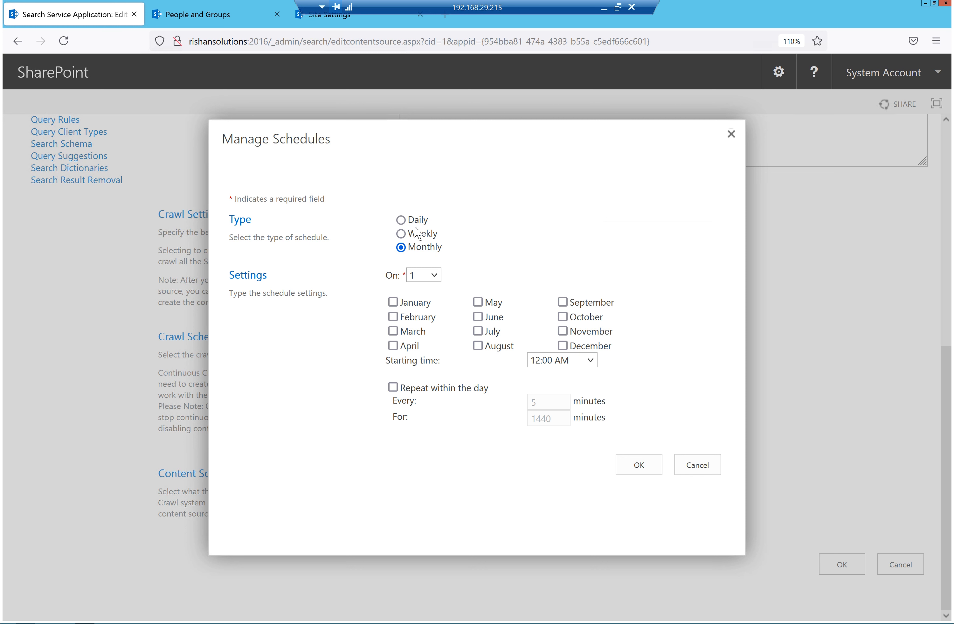
left_click(402, 220)
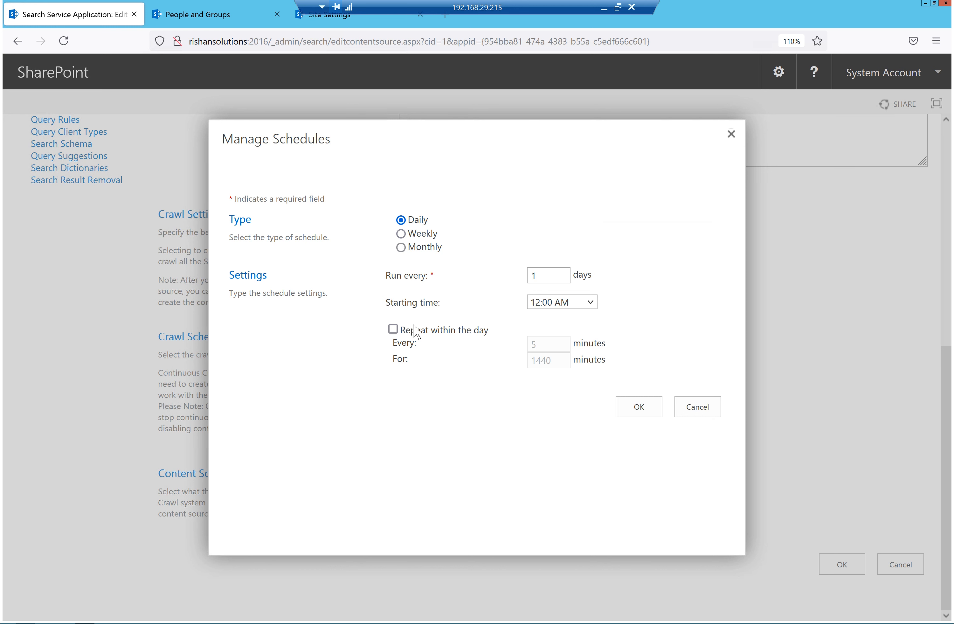
left_click(393, 330)
left_click(548, 345)
left_click_drag(548, 344, 520, 343)
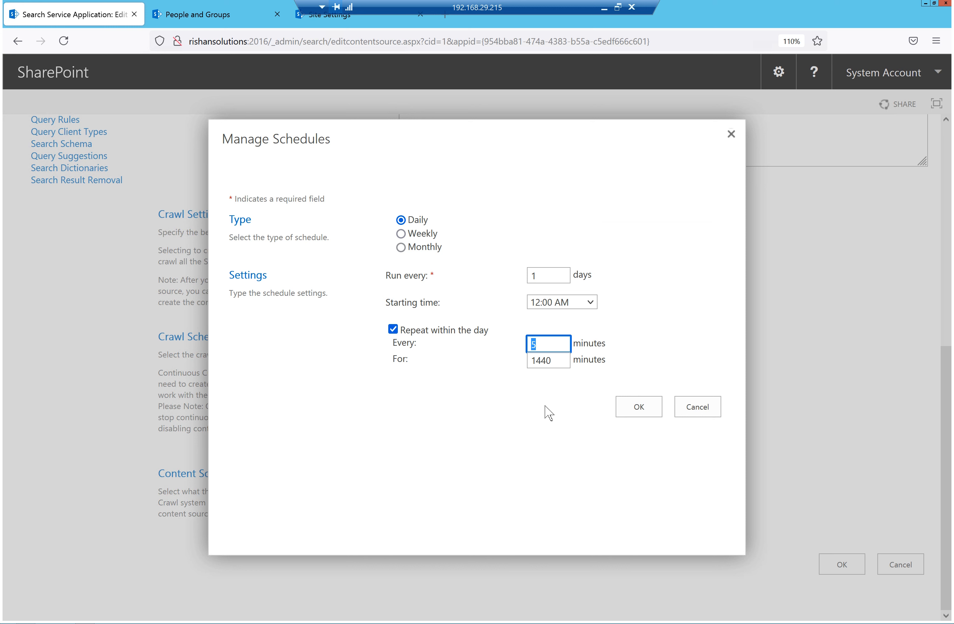
left_click(691, 343)
left_click(640, 407)
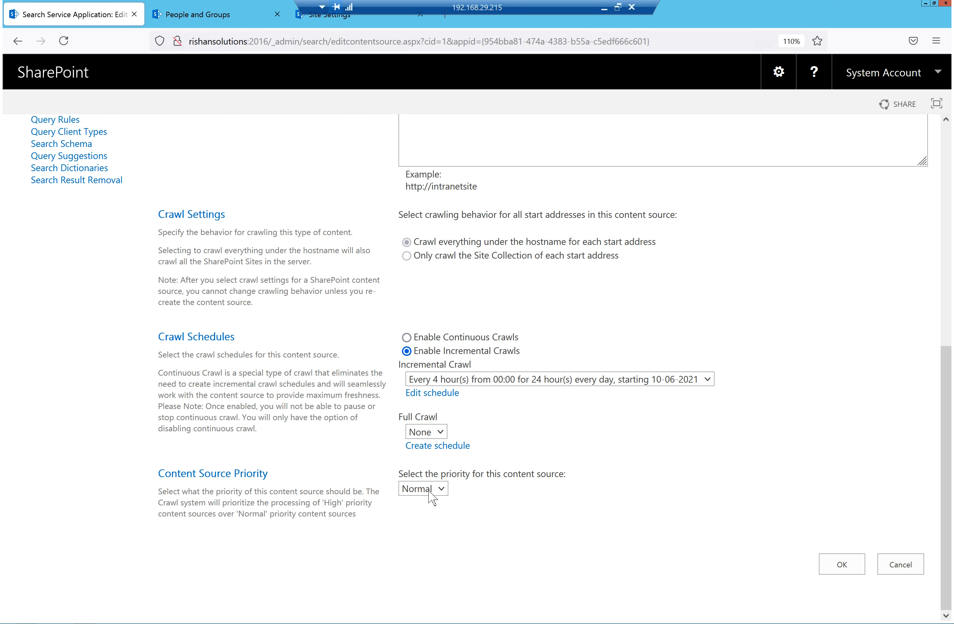
Keep the content source priority at Normal and save the content source settings.
left_click(444, 490)
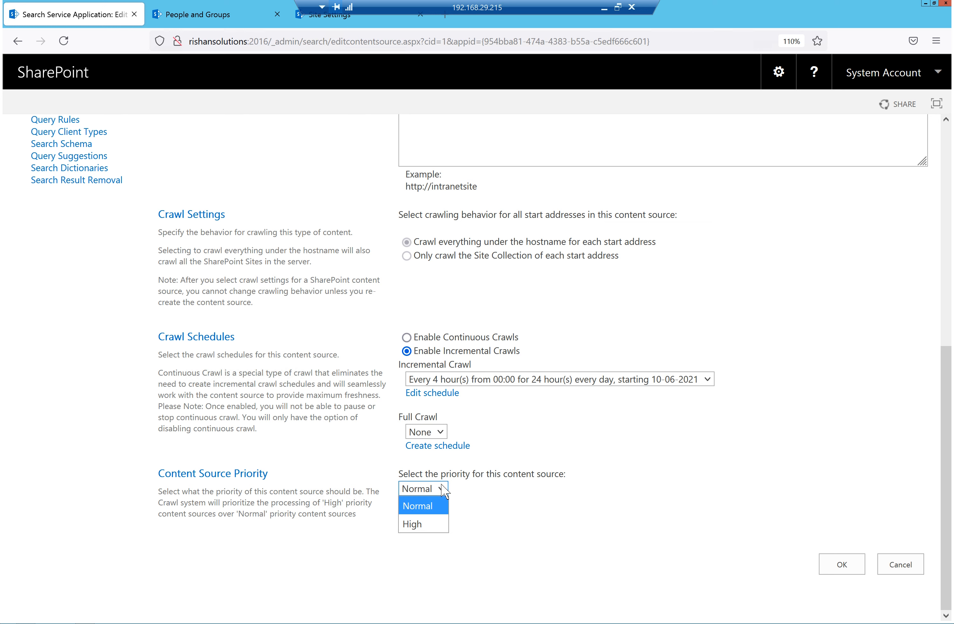
left_click(433, 507)
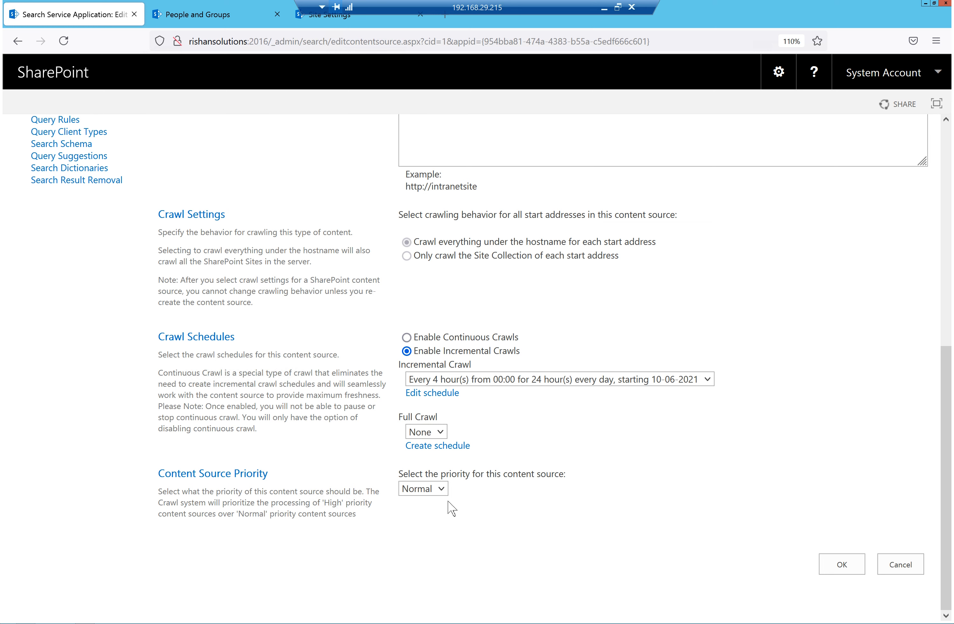
scroll(689, 484, "up", 3)
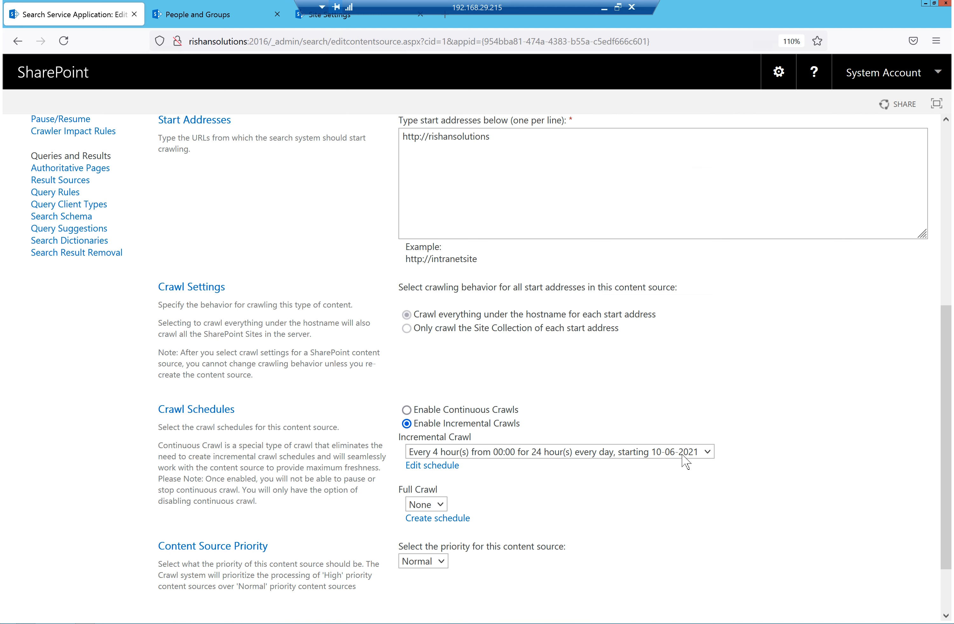
scroll(686, 462, "down", 3)
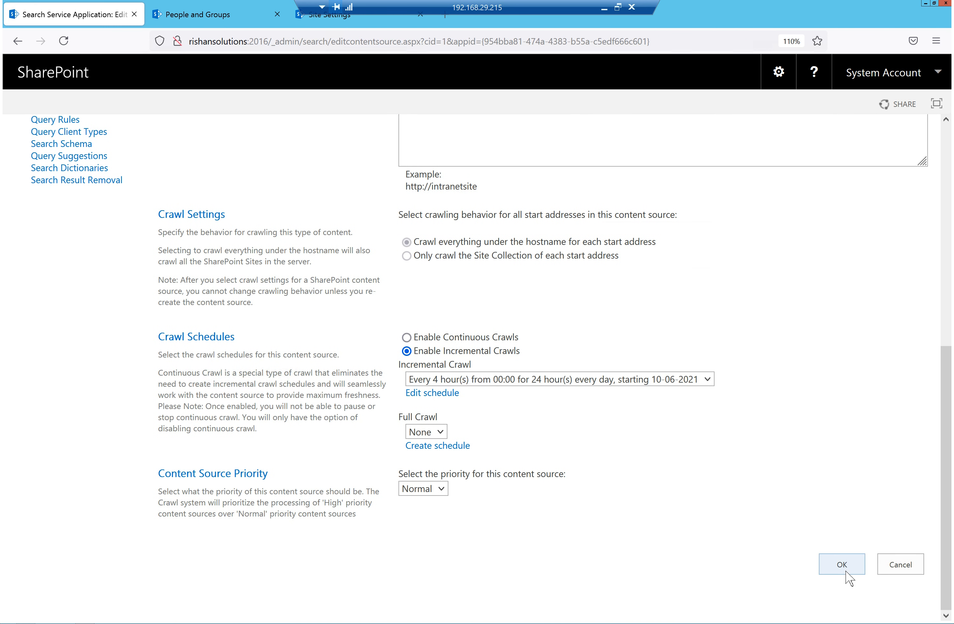
left_click(851, 569)
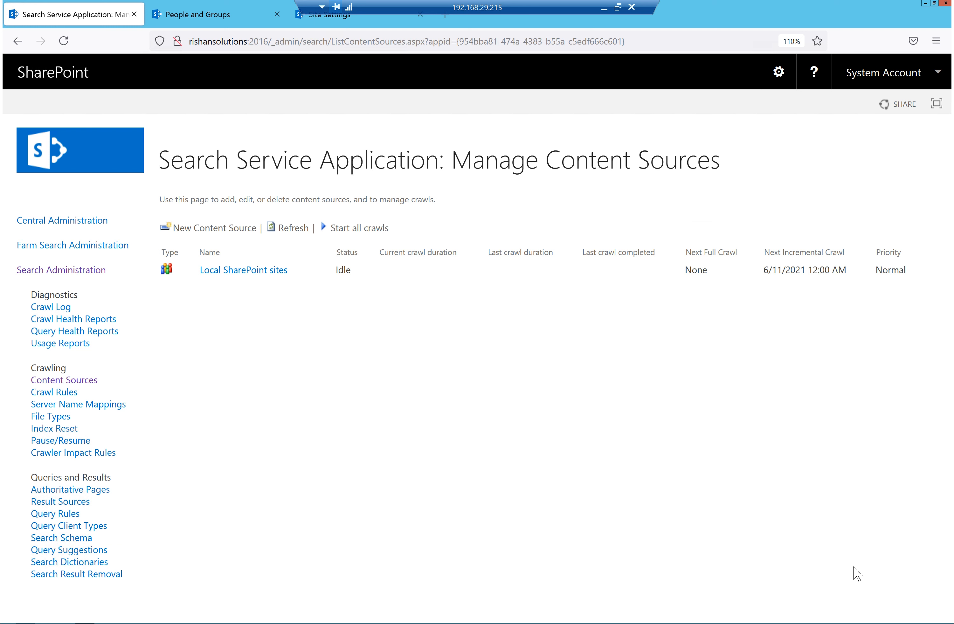
Start and confirm a full crawl of the Local SharePoint sites content source, and reload the page to update its crawl status.
mouse_move(312, 272)
left_click(316, 271)
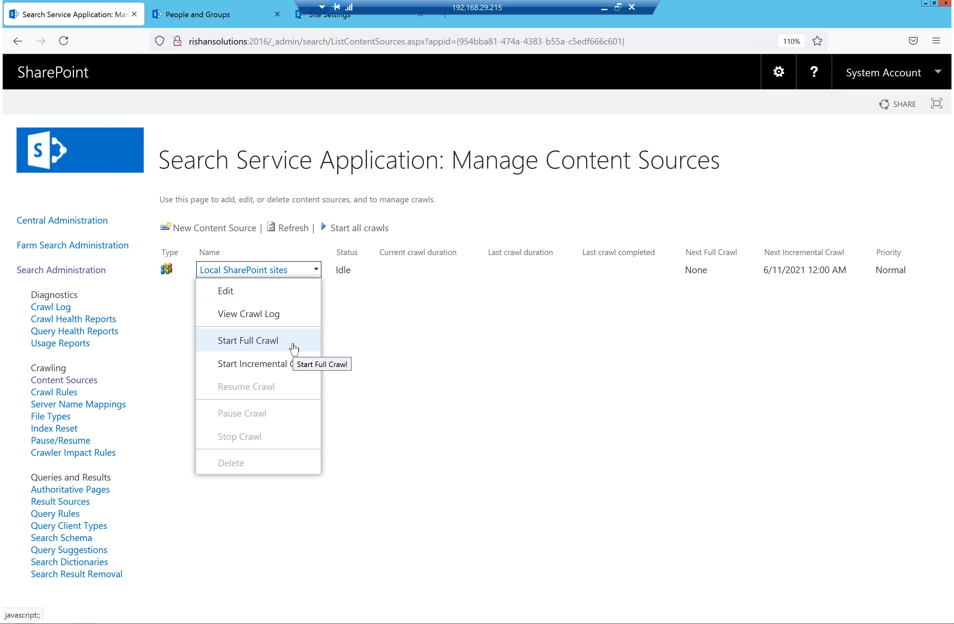
left_click(499, 329)
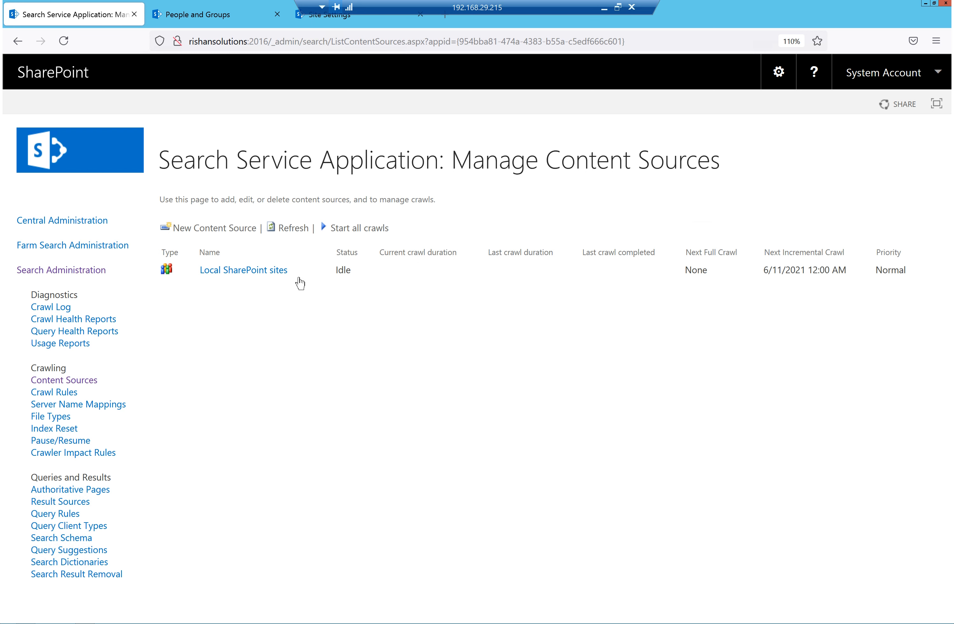
left_click(314, 271)
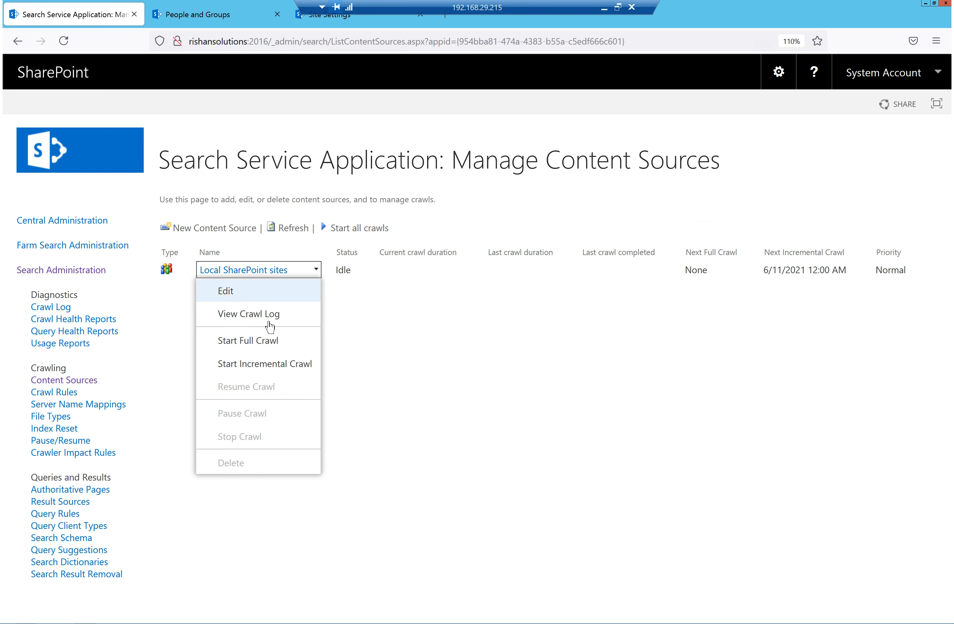
left_click(258, 342)
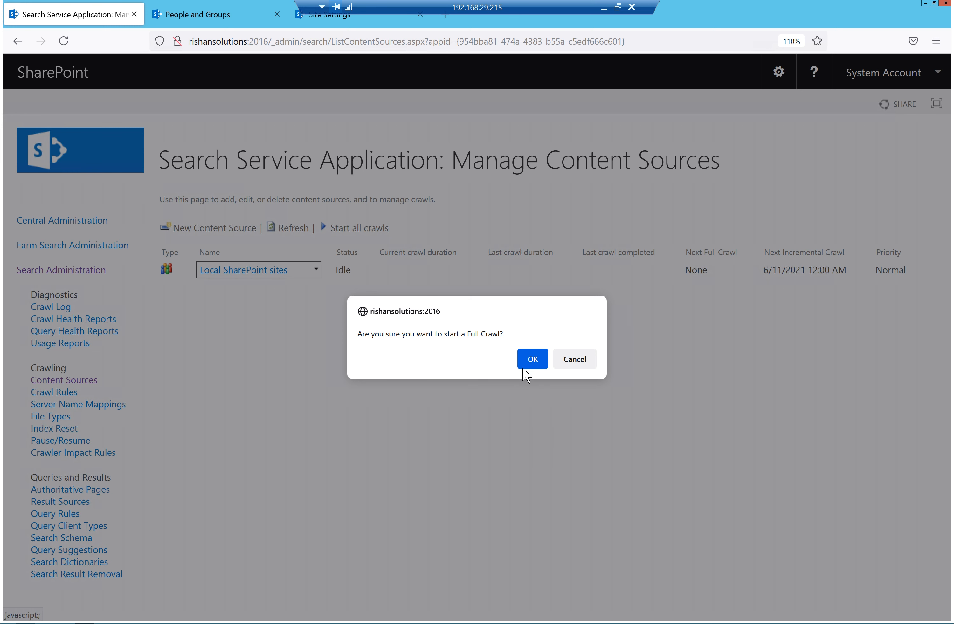
left_click(532, 362)
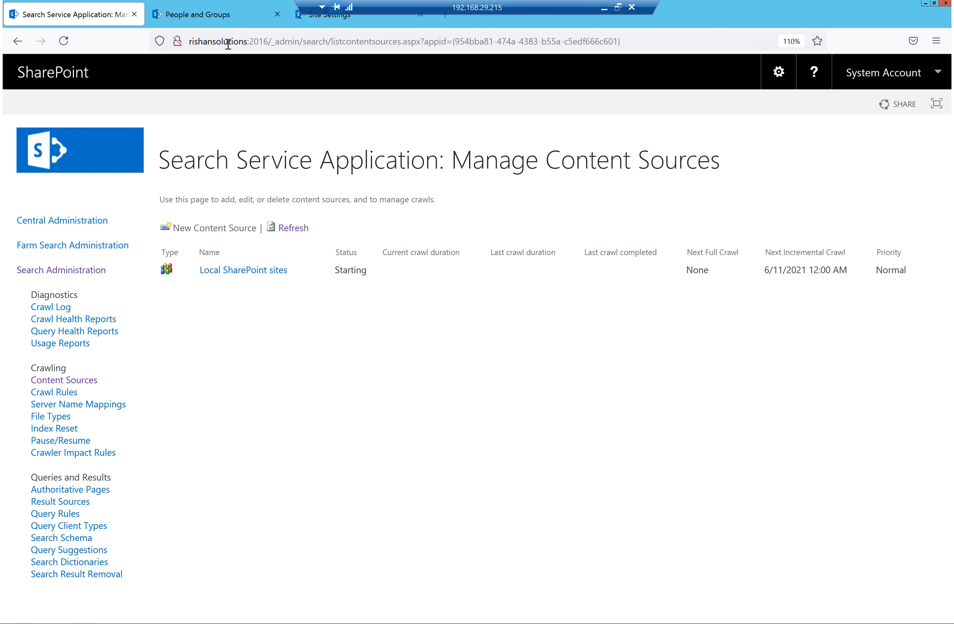
left_click(63, 41)
left_click(57, 42)
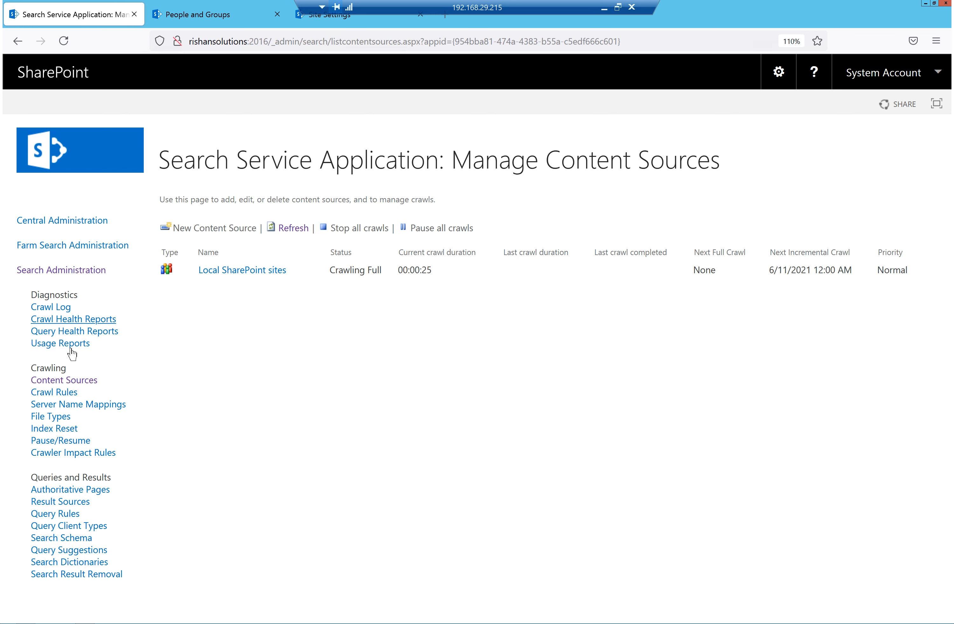
Open a new crawl rule form and examine its path, exclude and include settings, and authentication options.
left_click(49, 395)
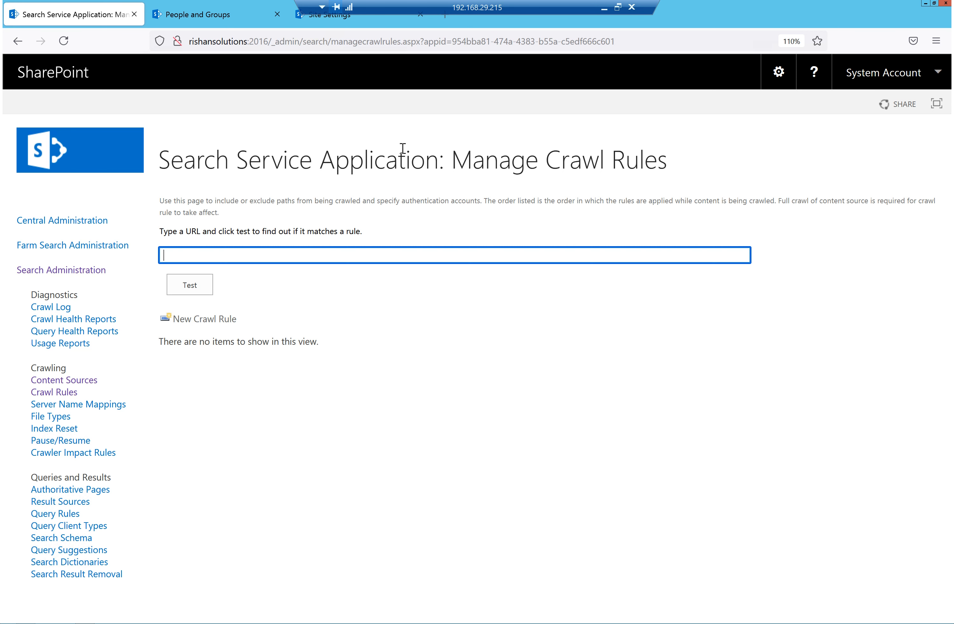
left_click(212, 324)
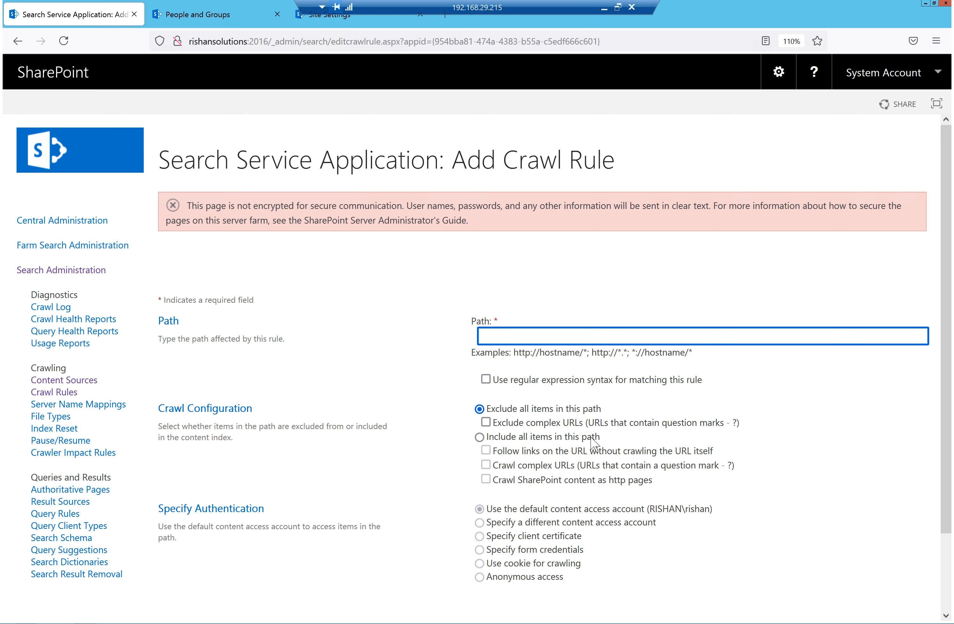
left_click(480, 437)
left_click(480, 409)
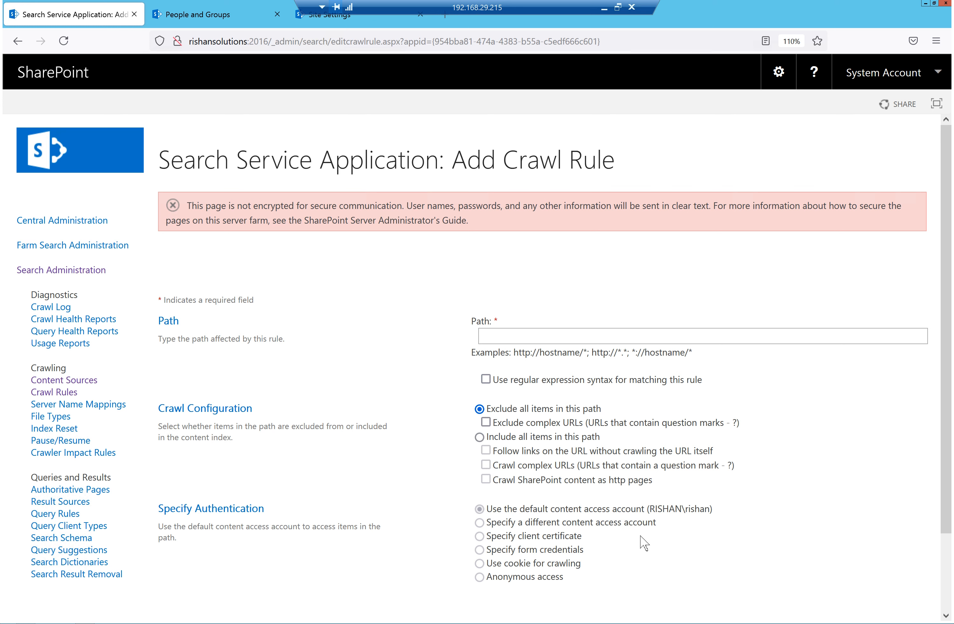
left_click_drag(487, 550, 520, 550)
left_click_drag(589, 554, 505, 558)
left_click_drag(593, 568, 492, 561)
left_click_drag(569, 582, 486, 574)
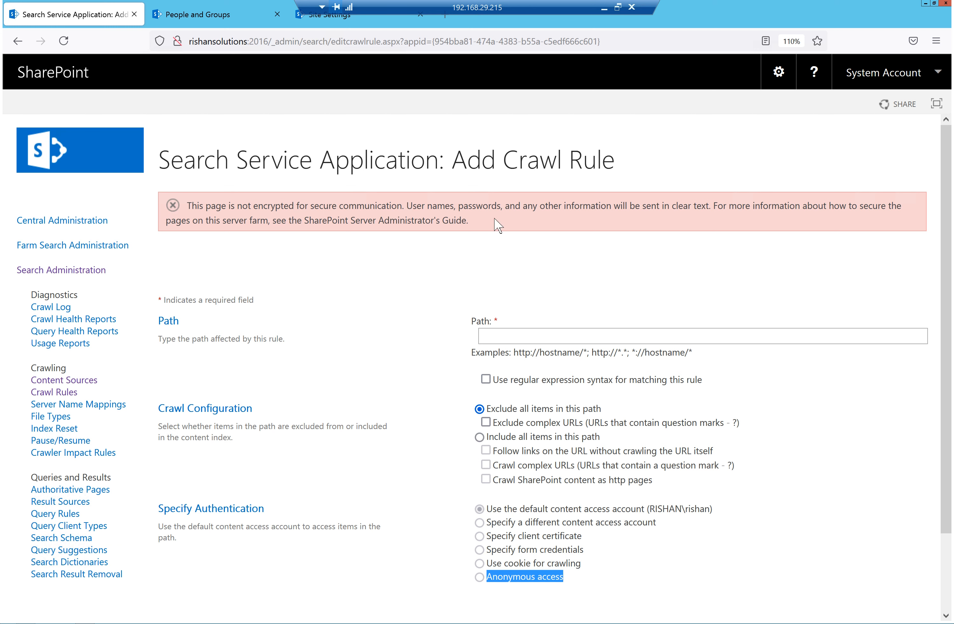
Check the crawl status of the content source and view the pause page of the Search Service Application.
left_click(80, 383)
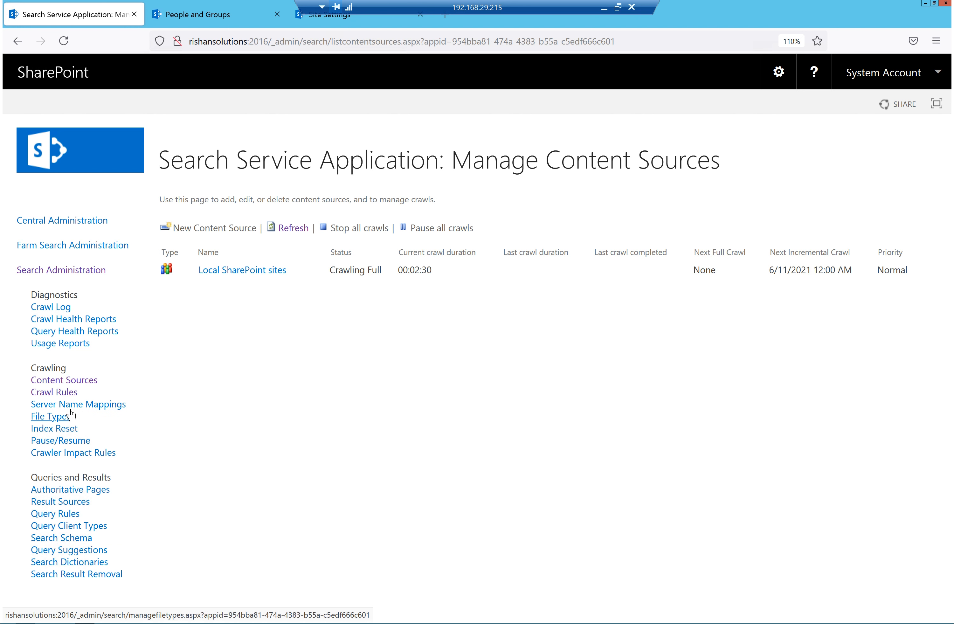
left_click(60, 446)
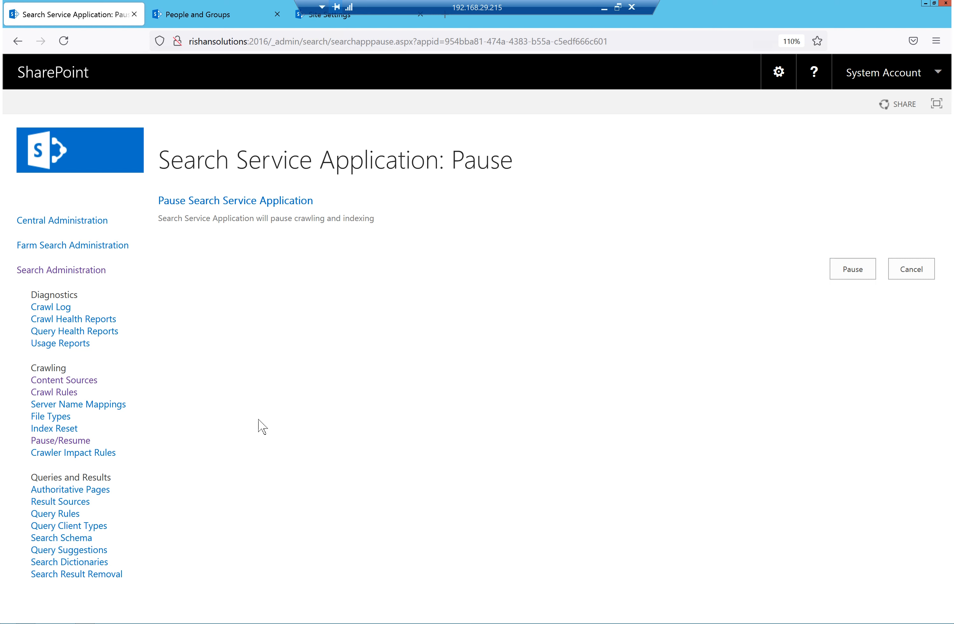
Open a new server name mapping form and examine its address in index and address in search results fields.
left_click(114, 410)
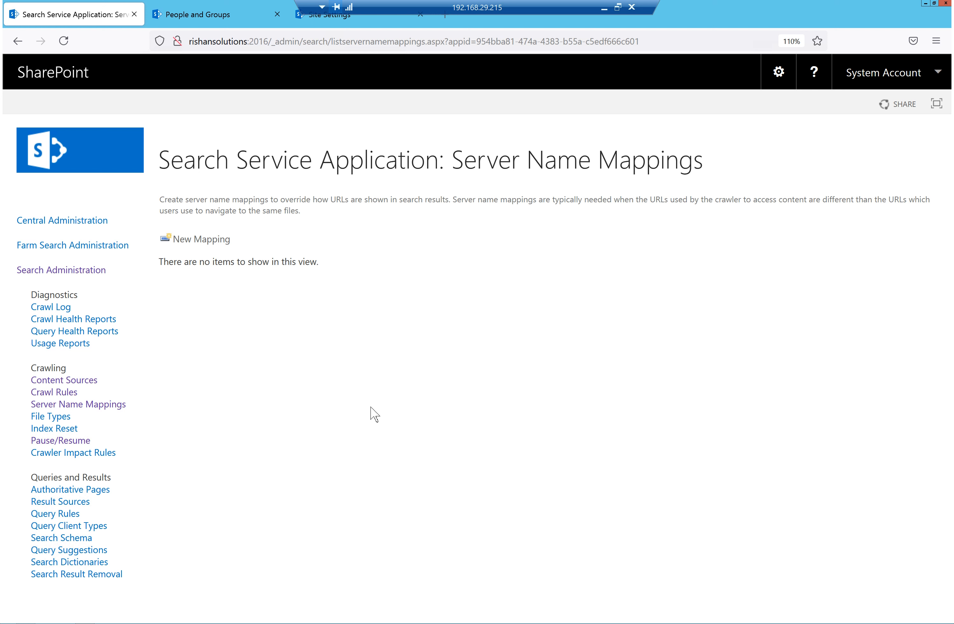
left_click(201, 240)
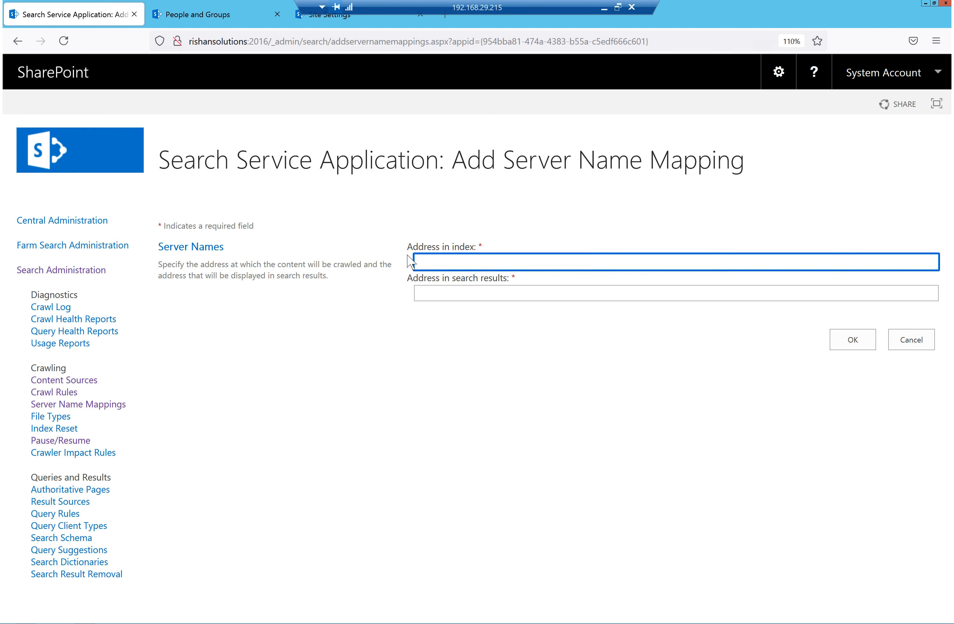
left_click_drag(486, 249, 427, 247)
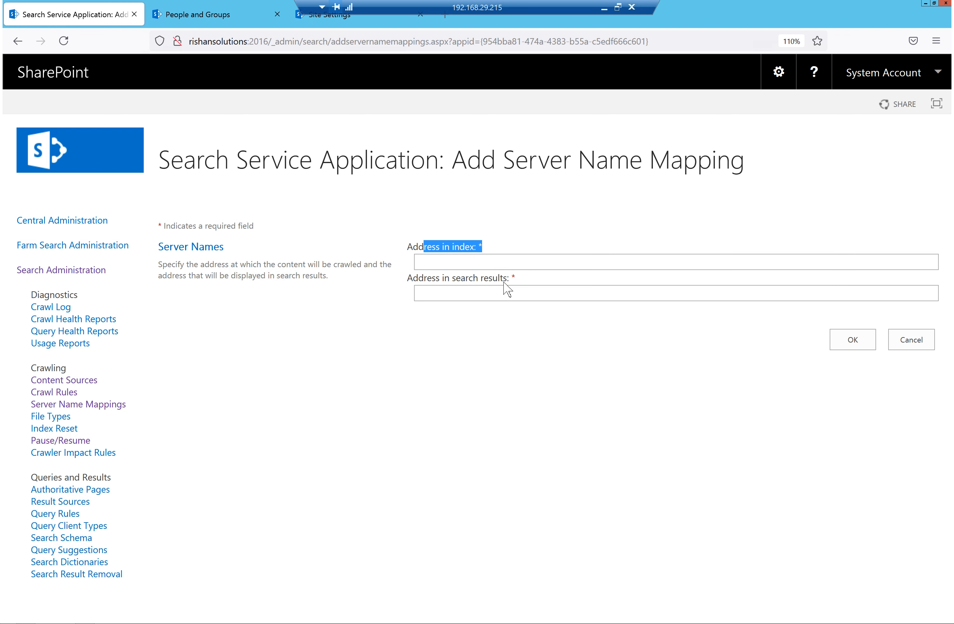
left_click_drag(517, 285, 409, 285)
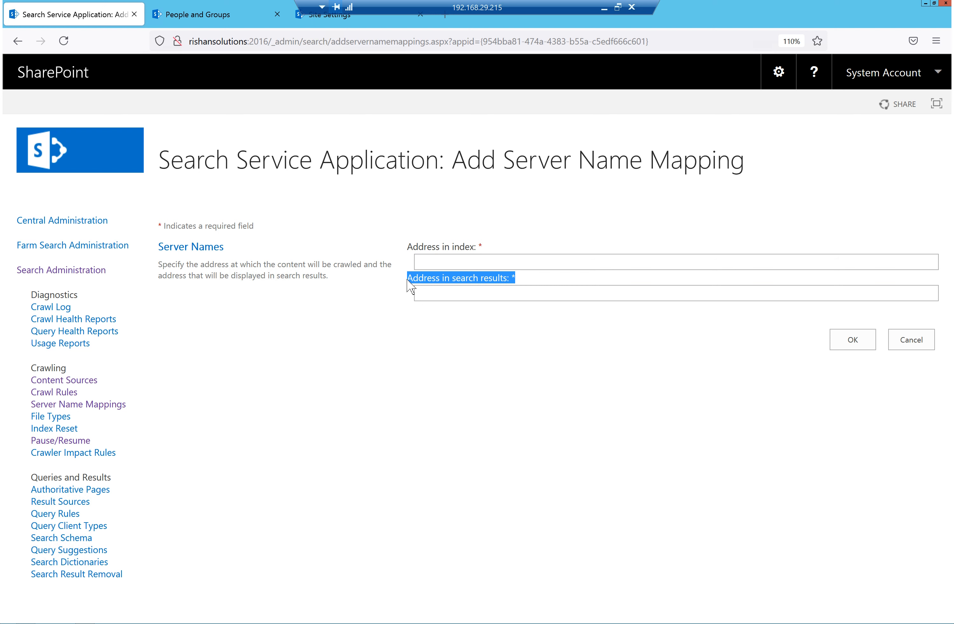
left_click(494, 295)
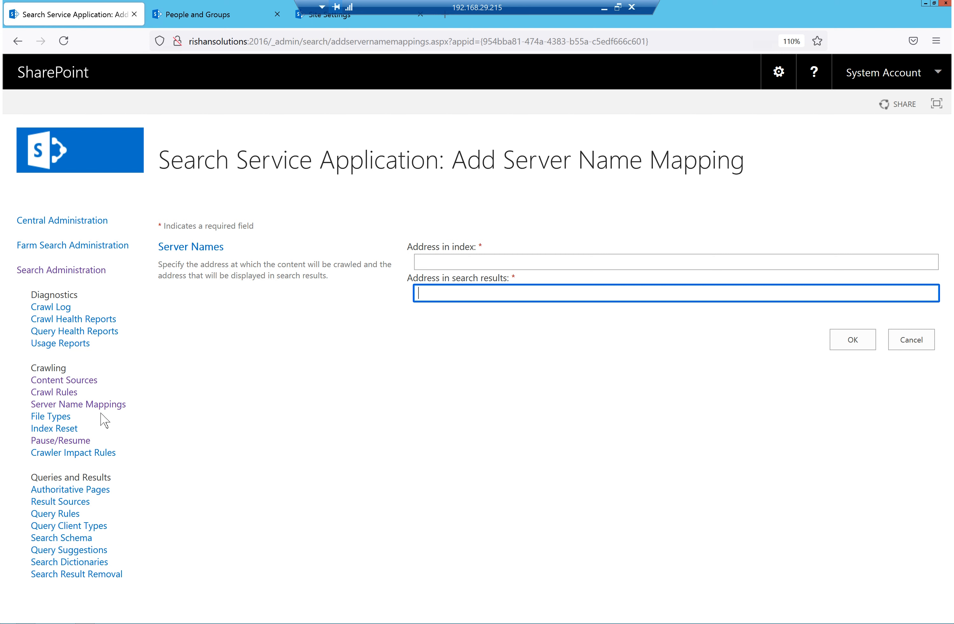
Review the file types included in the content index and the form for adding one, and view the Index Reset options.
left_click(52, 427)
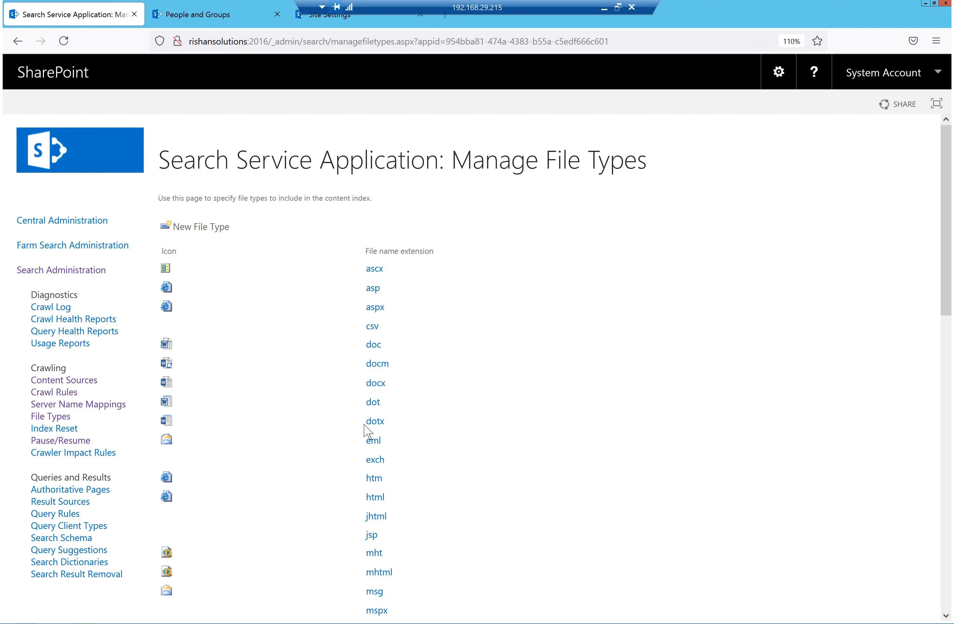
mouse_move(376, 311)
left_click(200, 227)
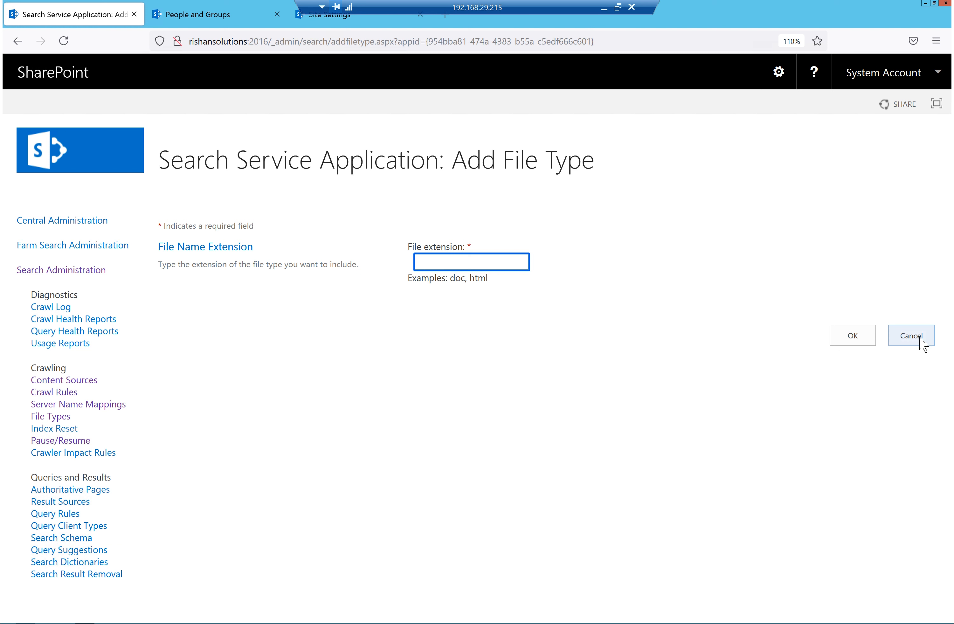
left_click(65, 430)
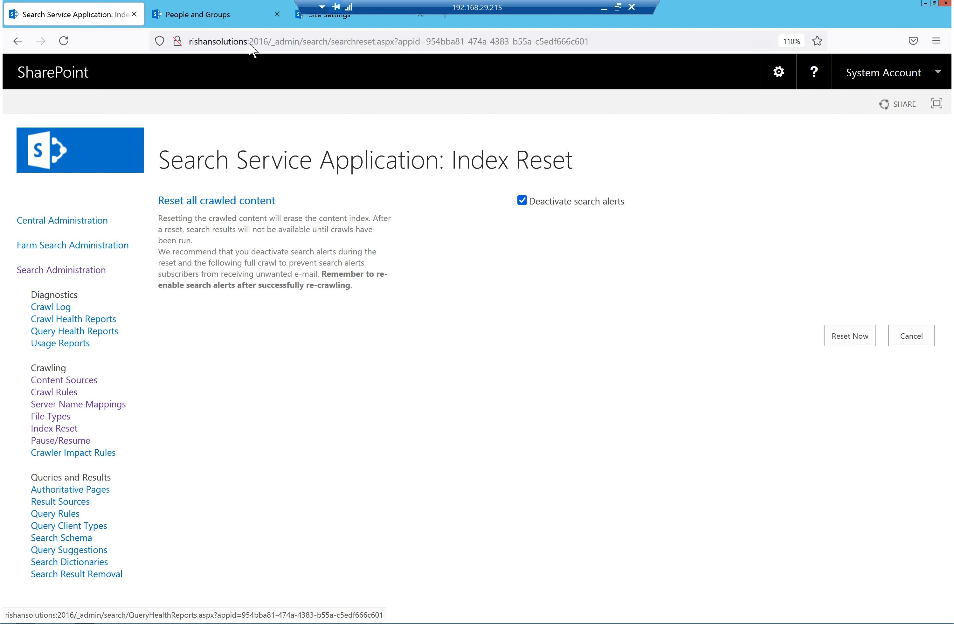
Check the last crawl duration of the Local SharePoint sites source and the number of searchable items in the system status.
left_click(76, 384)
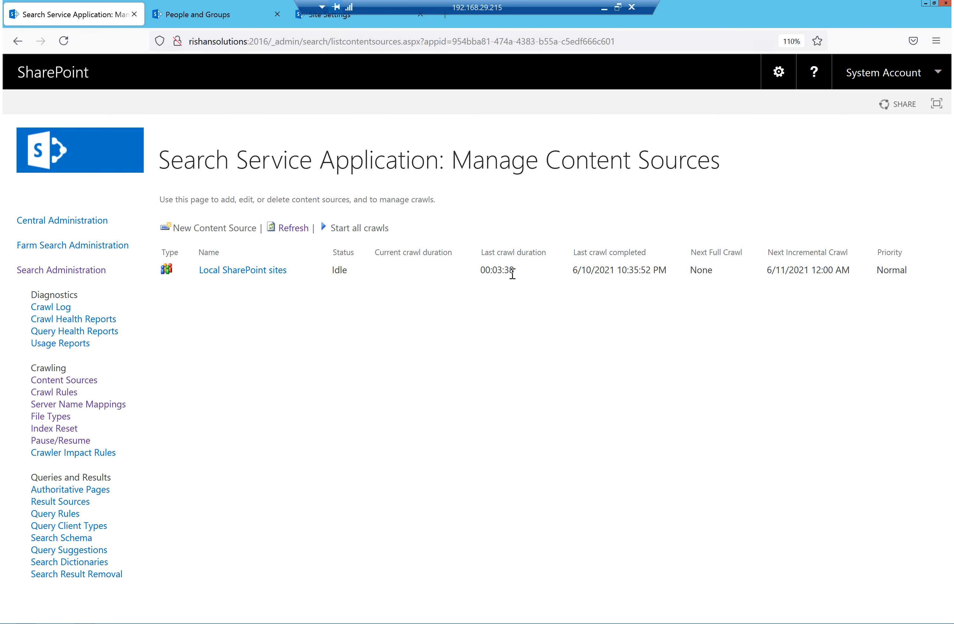
left_click_drag(522, 275, 498, 270)
left_click(459, 426)
left_click(73, 271)
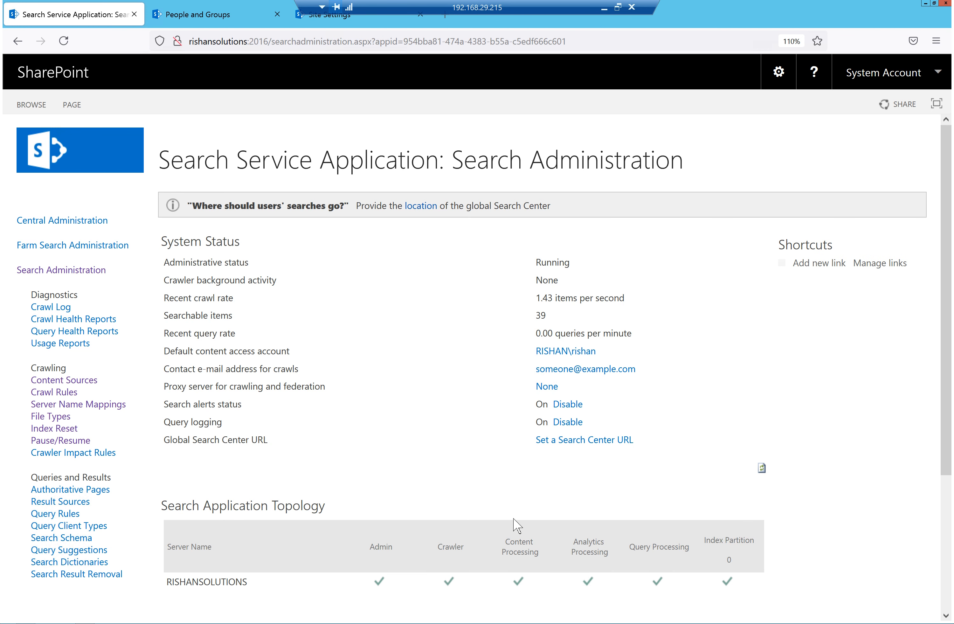
triple_click(323, 333)
left_click_drag(323, 333, 168, 316)
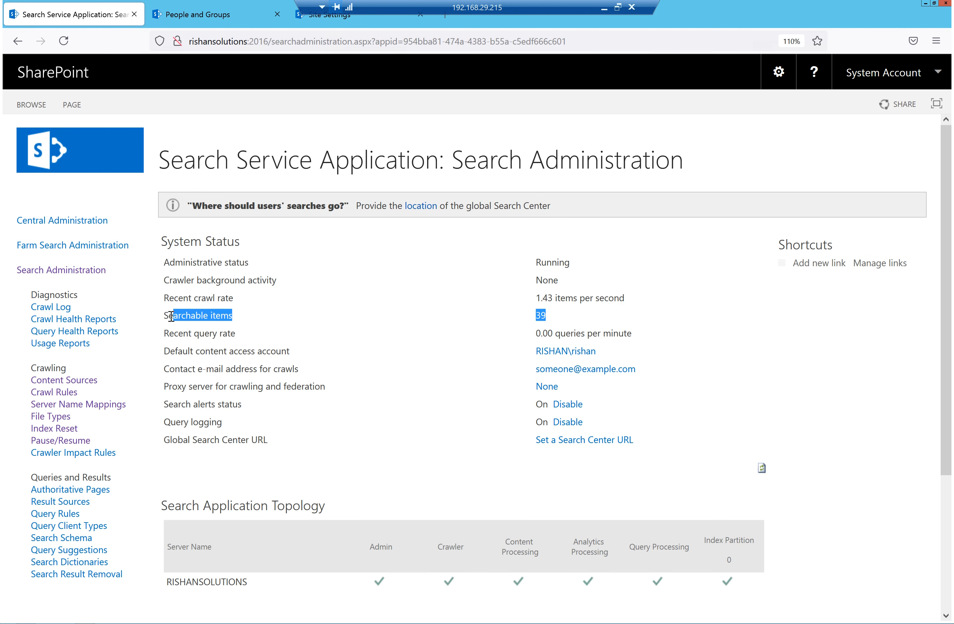
left_click(713, 334)
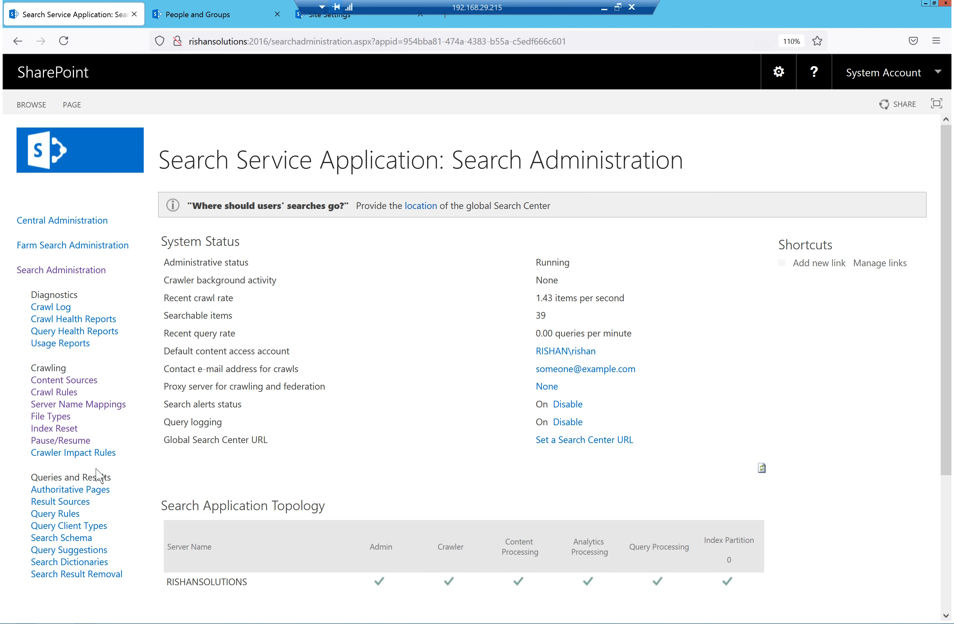
Examine the site and request frequency settings for a new crawler impact rule, and cancel without adding it.
left_click(87, 456)
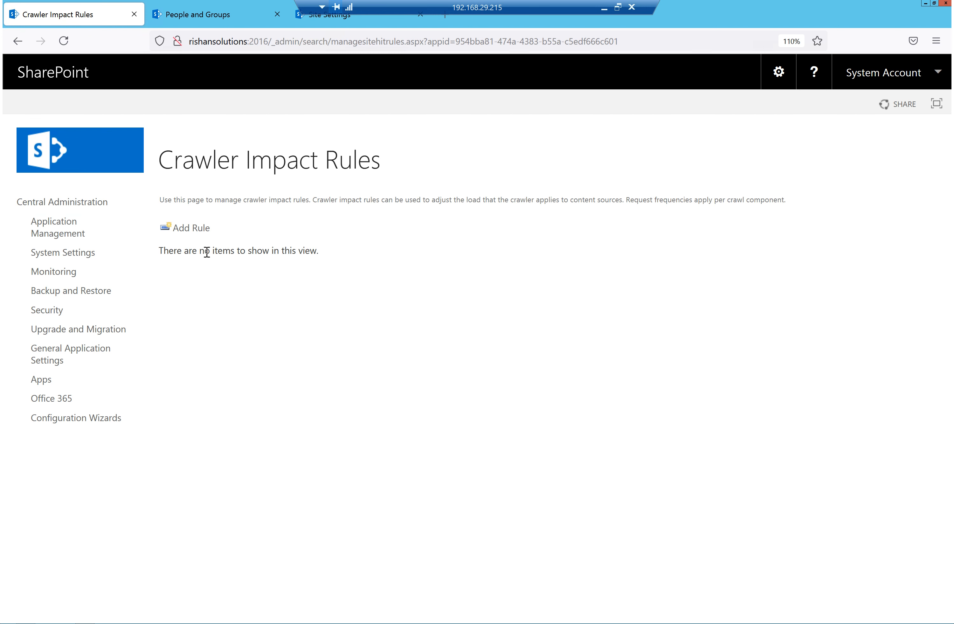
left_click(200, 233)
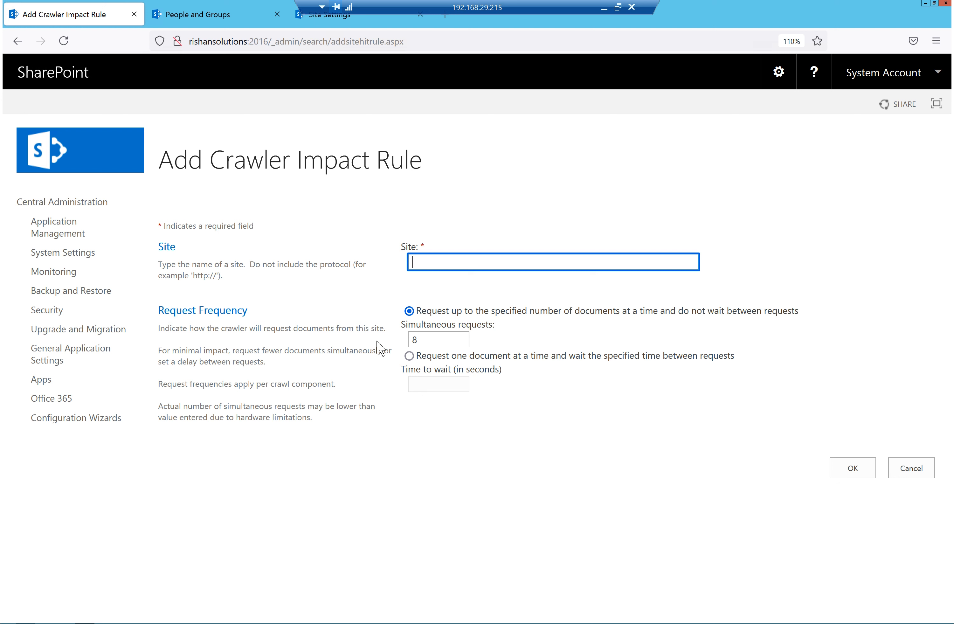
left_click(419, 339)
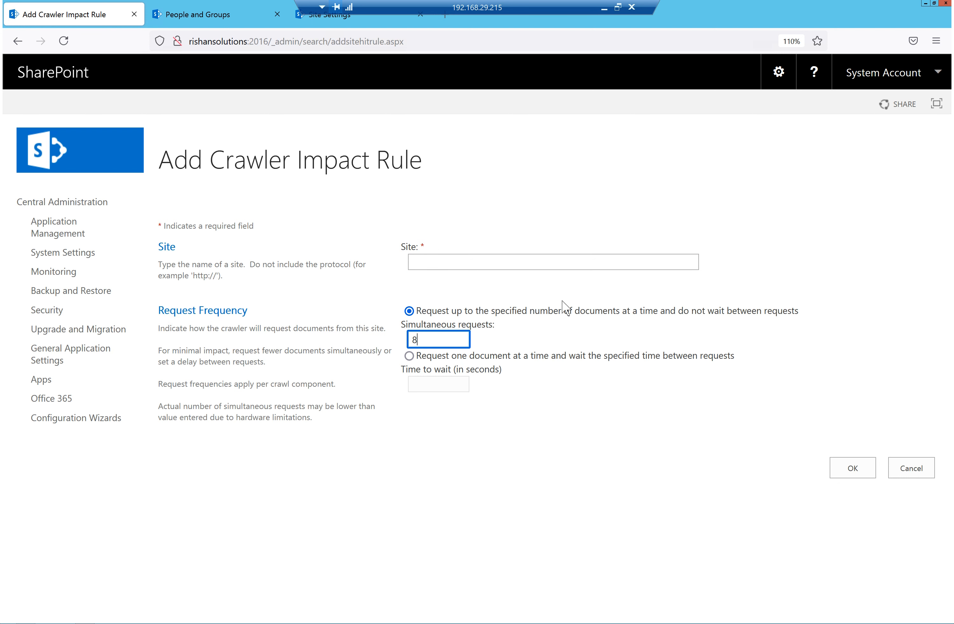
left_click(909, 467)
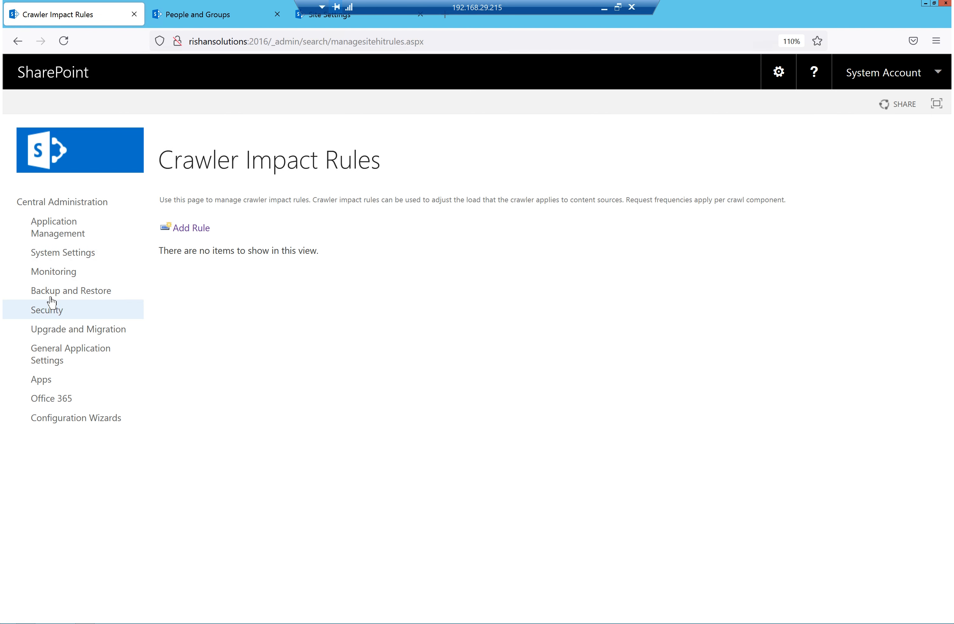
Reopen the administration page of the Search Service Application from the list of service applications.
left_click(65, 235)
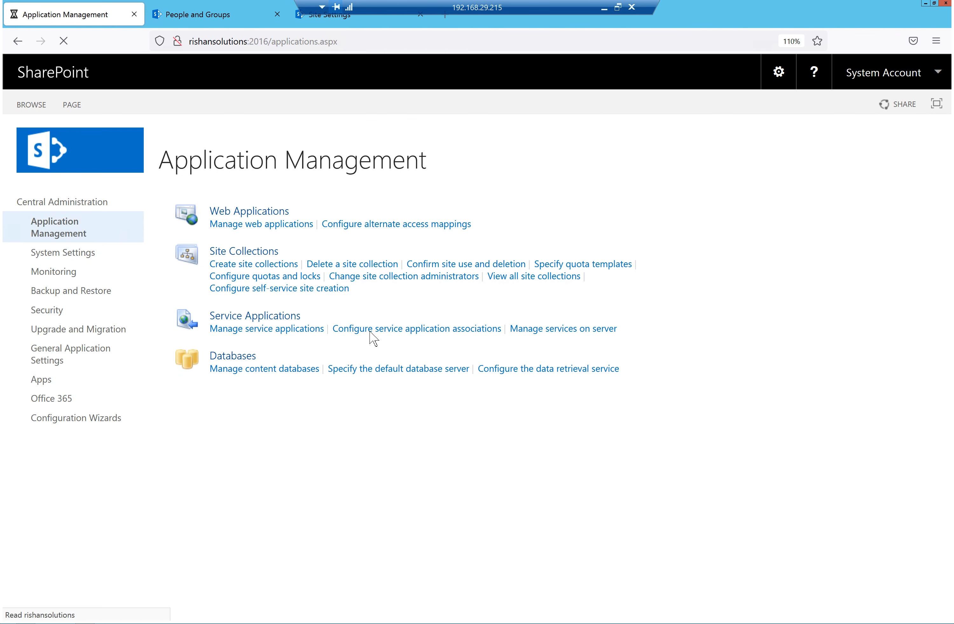
left_click(273, 330)
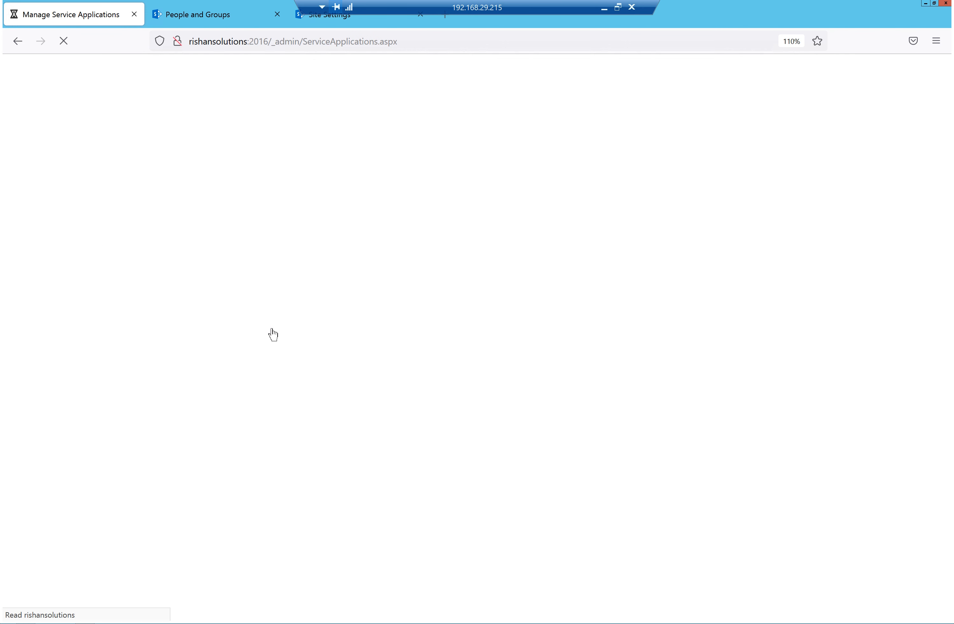
left_click(319, 287)
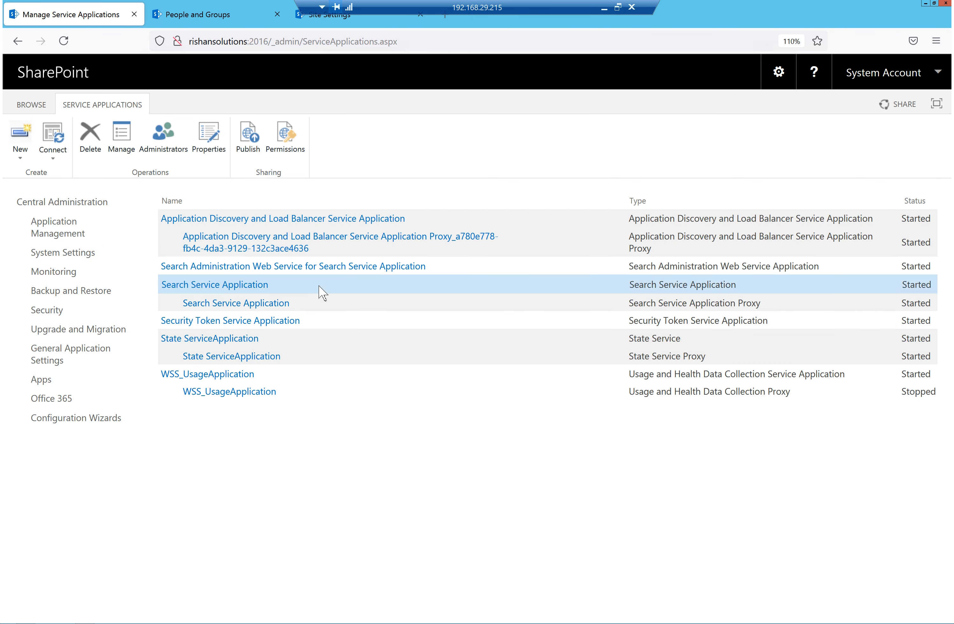
left_click(118, 137)
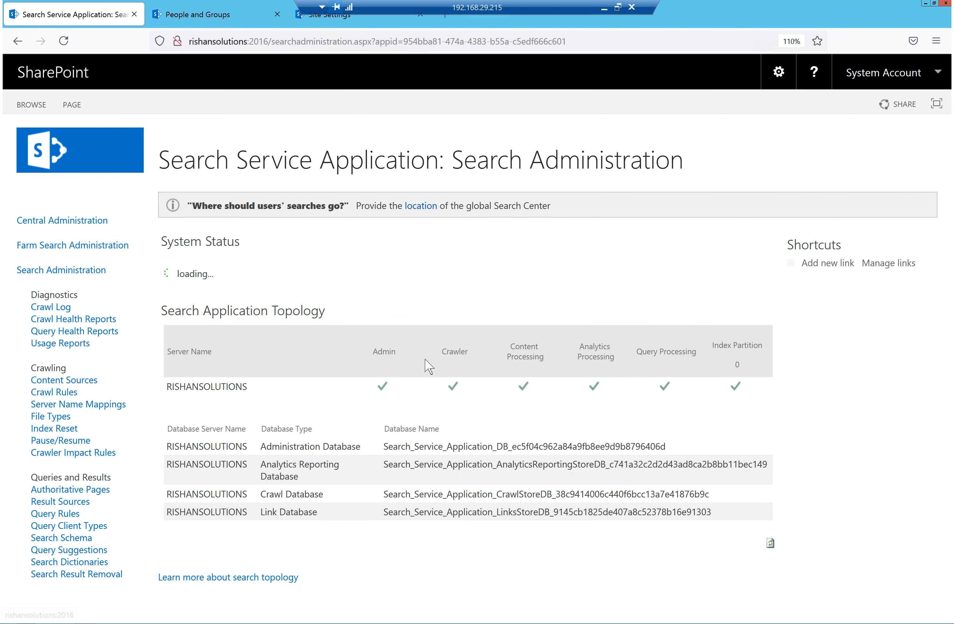
Go to the Rishansolutions site home page and search the site for "Title".
left_click(331, 24)
scroll(357, 316, "up", 5)
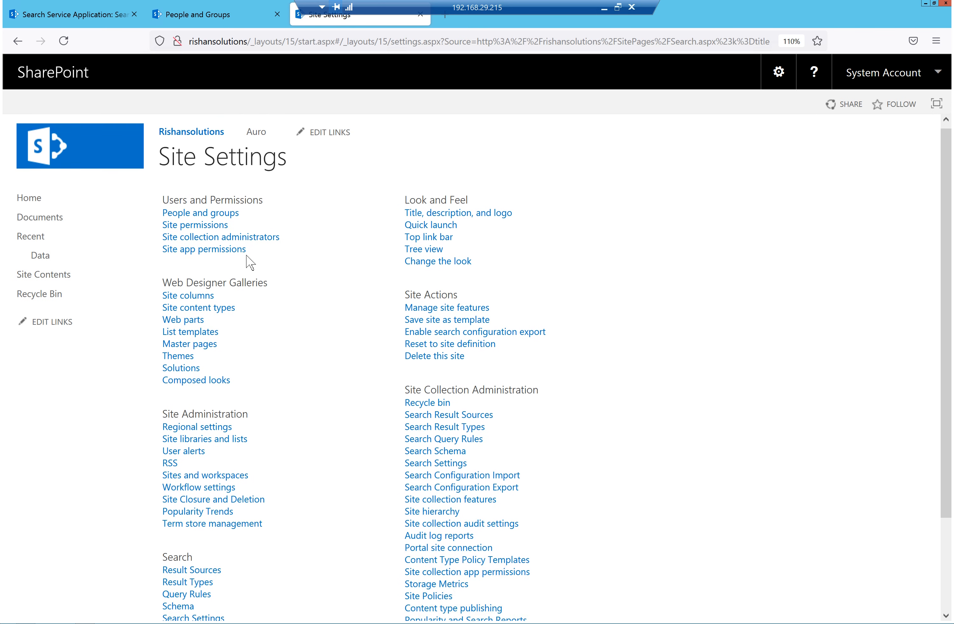
left_click(31, 207)
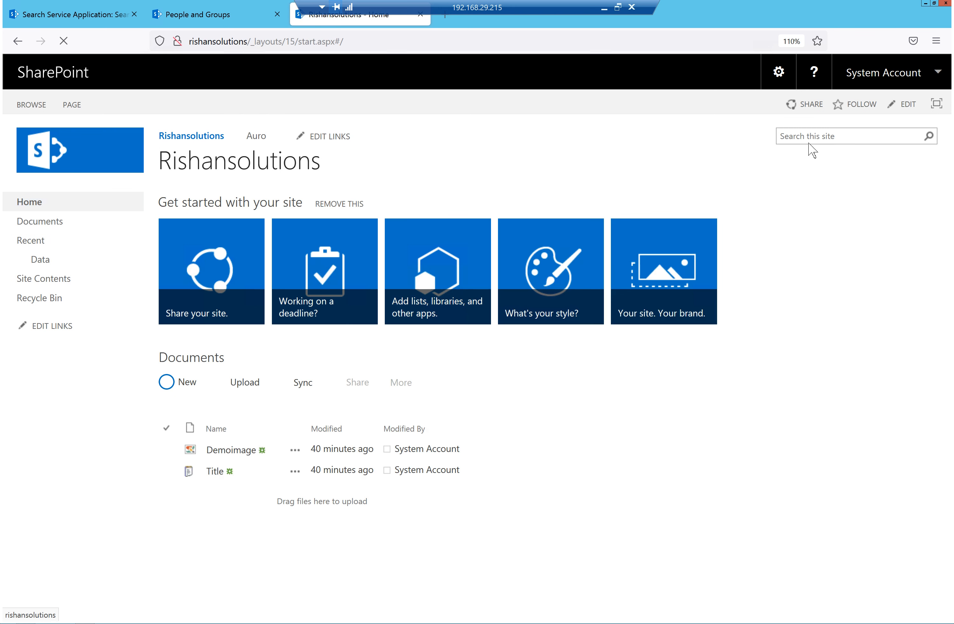
left_click(812, 135)
type("Title")
key("Return")
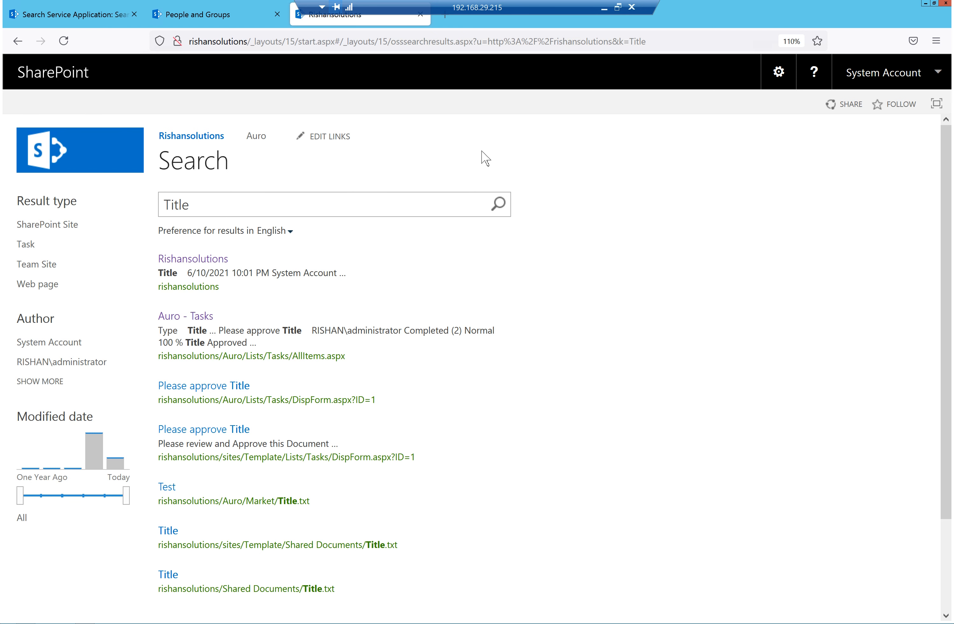
Examine the search results and their preview cards, and return to the Rishansolutions home page.
left_click(192, 206)
mouse_move(266, 291)
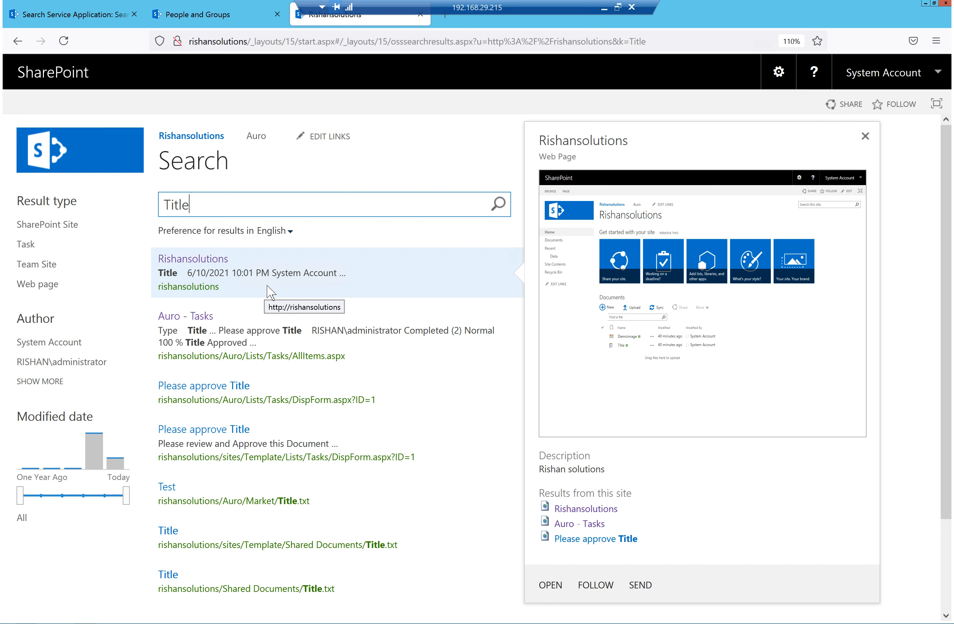
mouse_move(274, 348)
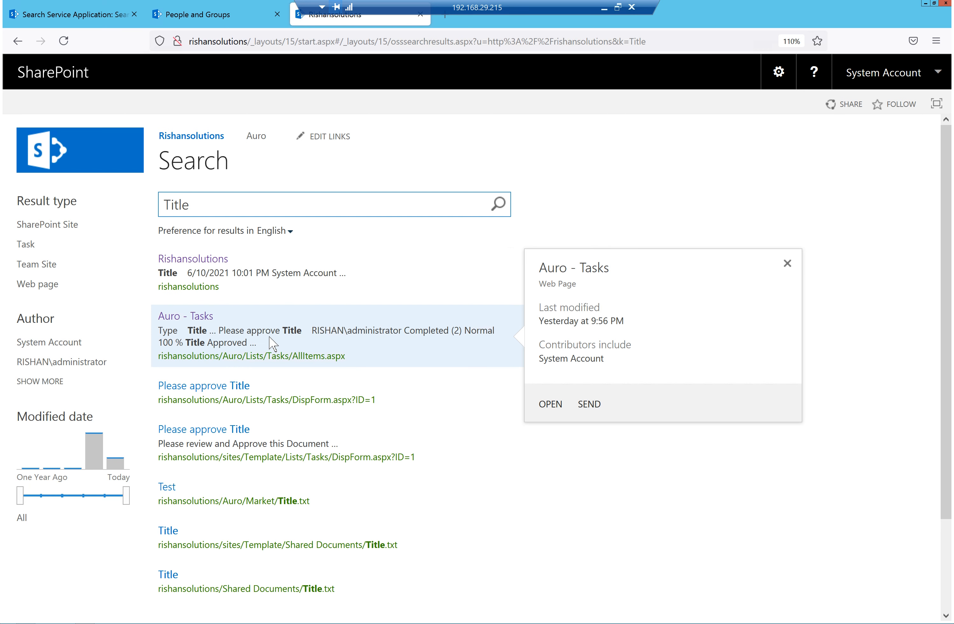
mouse_move(255, 395)
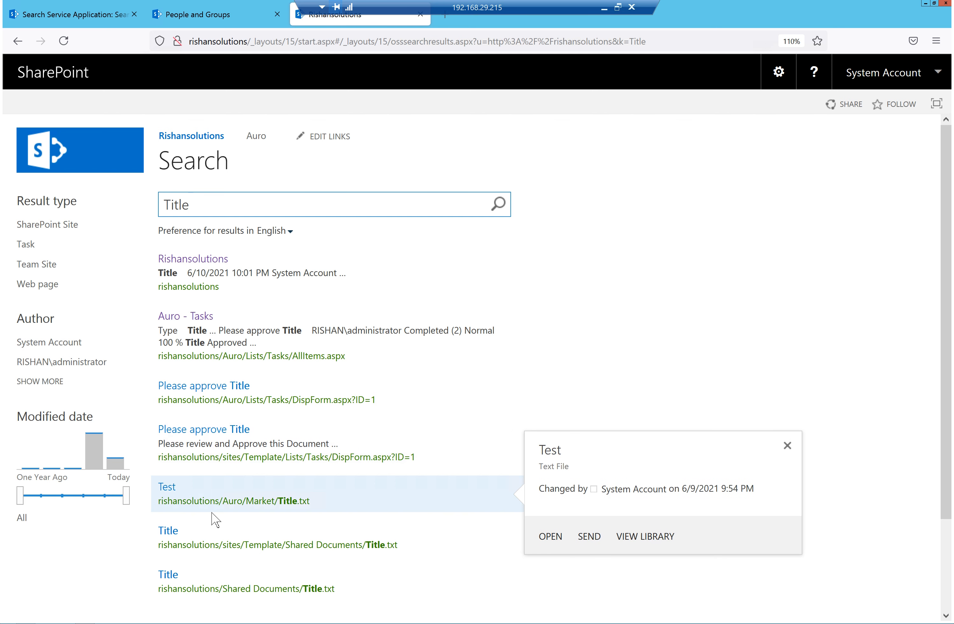
scroll(228, 475, "down", 3)
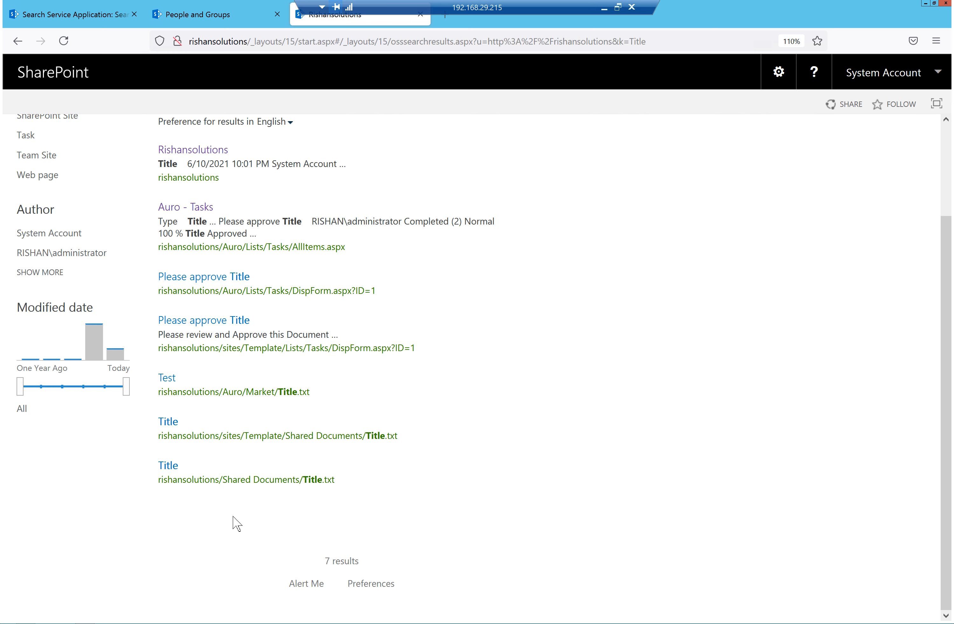
scroll(245, 432, "up", 3)
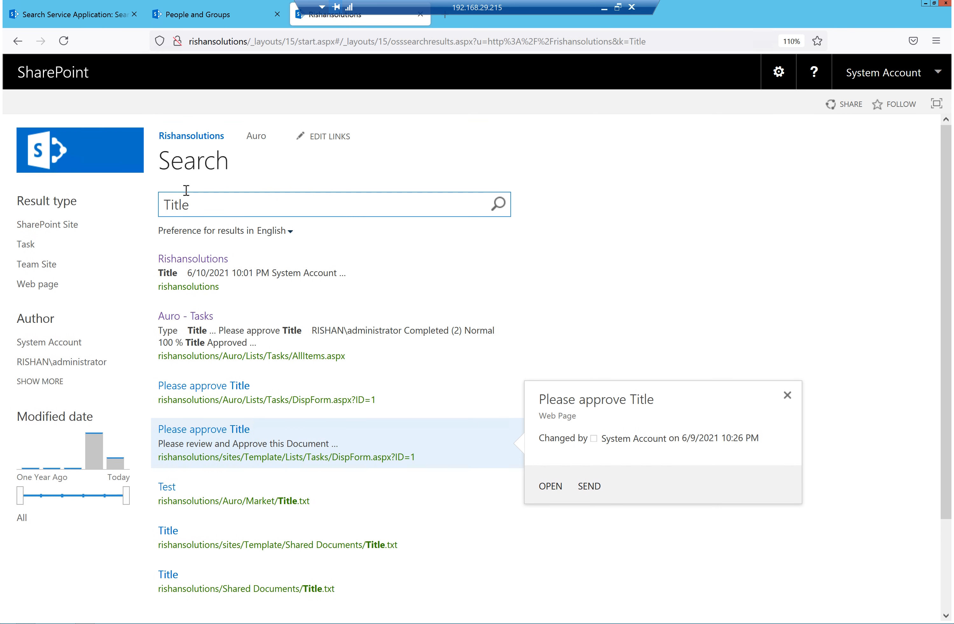
left_click(114, 154)
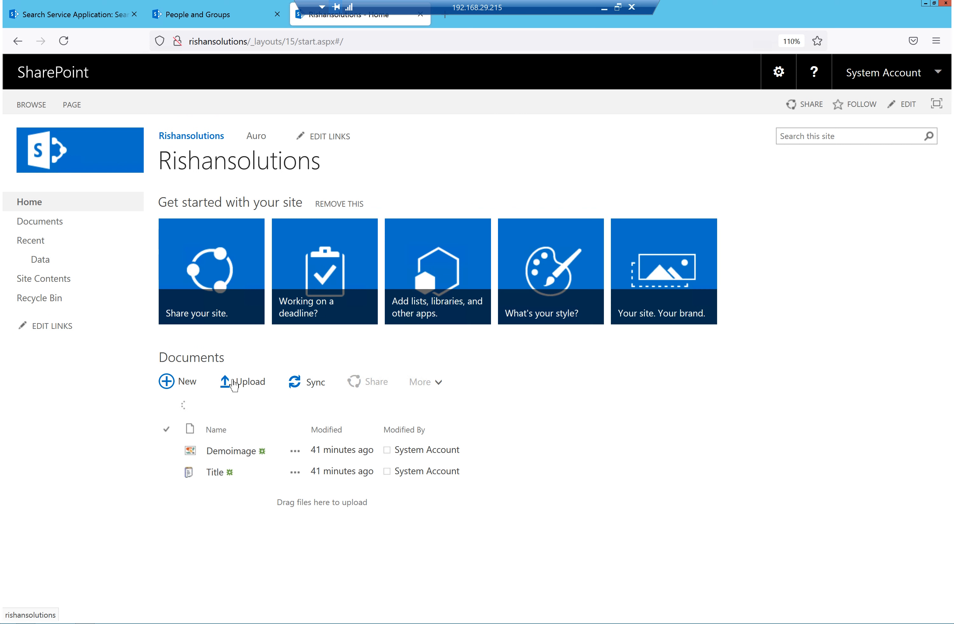
Open the Data list and search its items for "one", followed by a search for "Title".
left_click(46, 265)
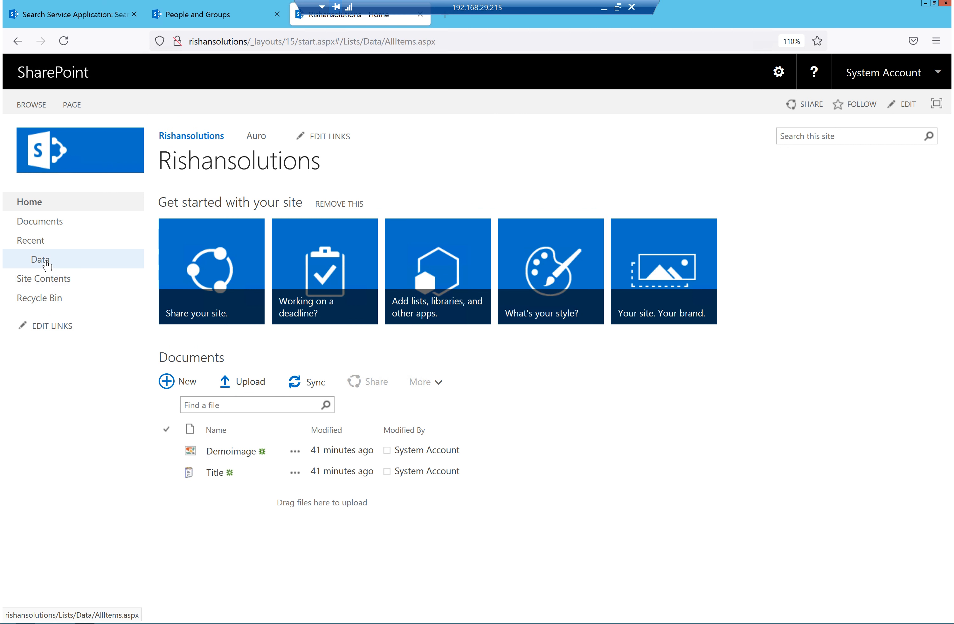
left_click(309, 225)
type("one")
key("Return")
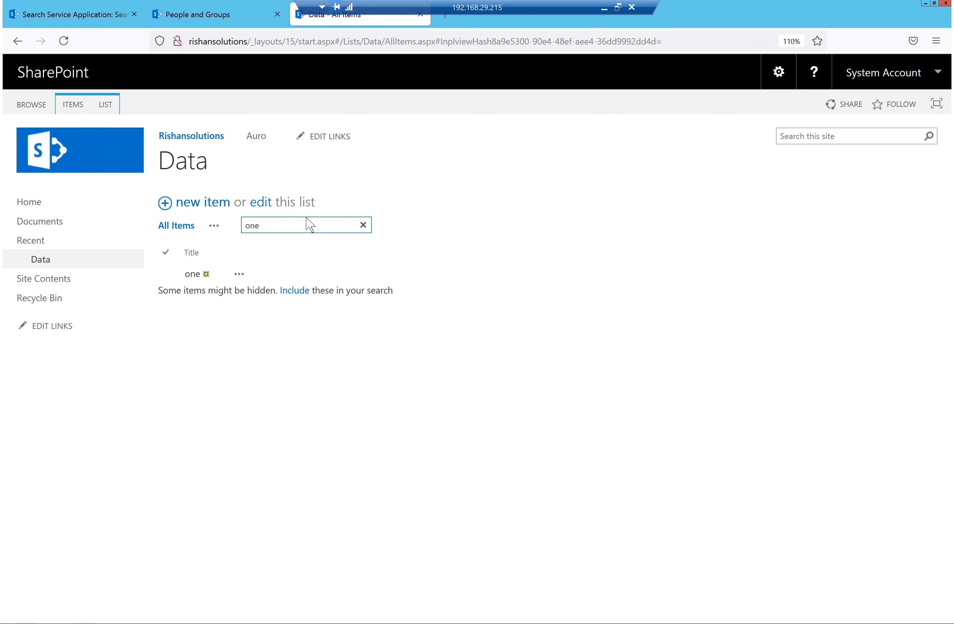
left_click_drag(260, 227, 245, 224)
type("Title")
key("Return")
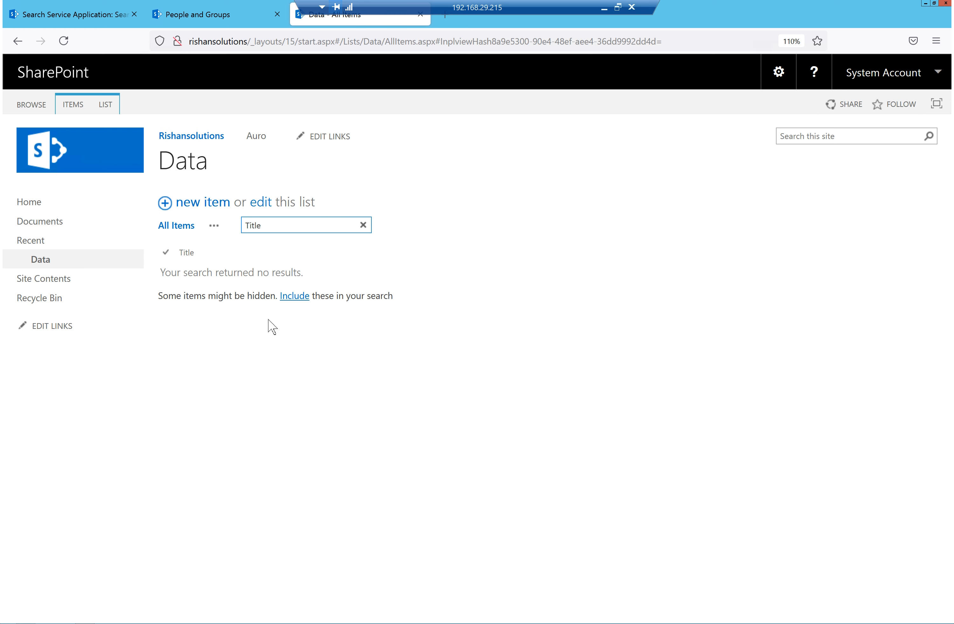
Search the whole Rishansolutions site for "one" and examine the results and the available refiners.
left_click(813, 136)
type("one")
key("Return")
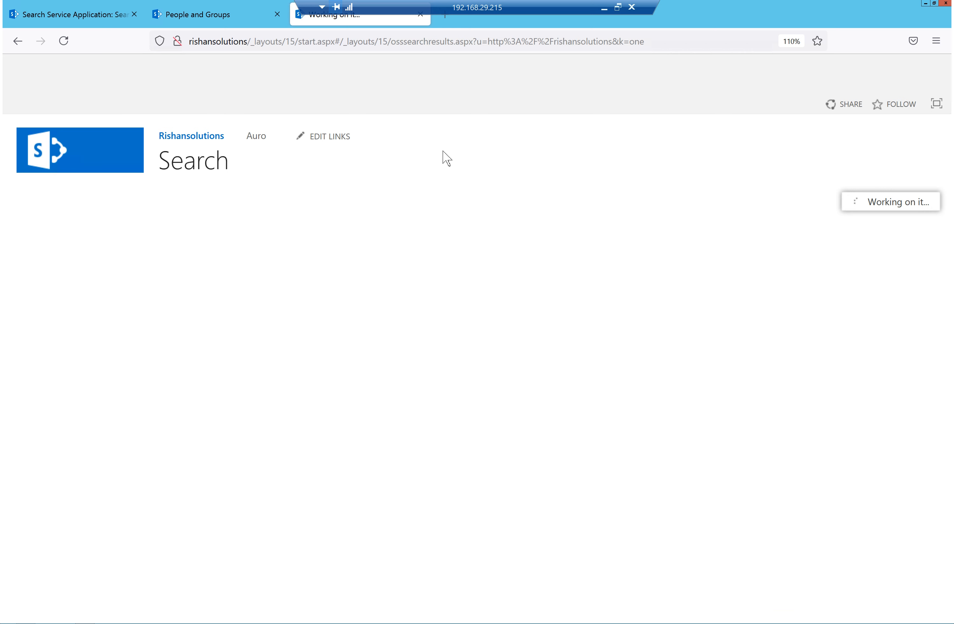
mouse_move(289, 263)
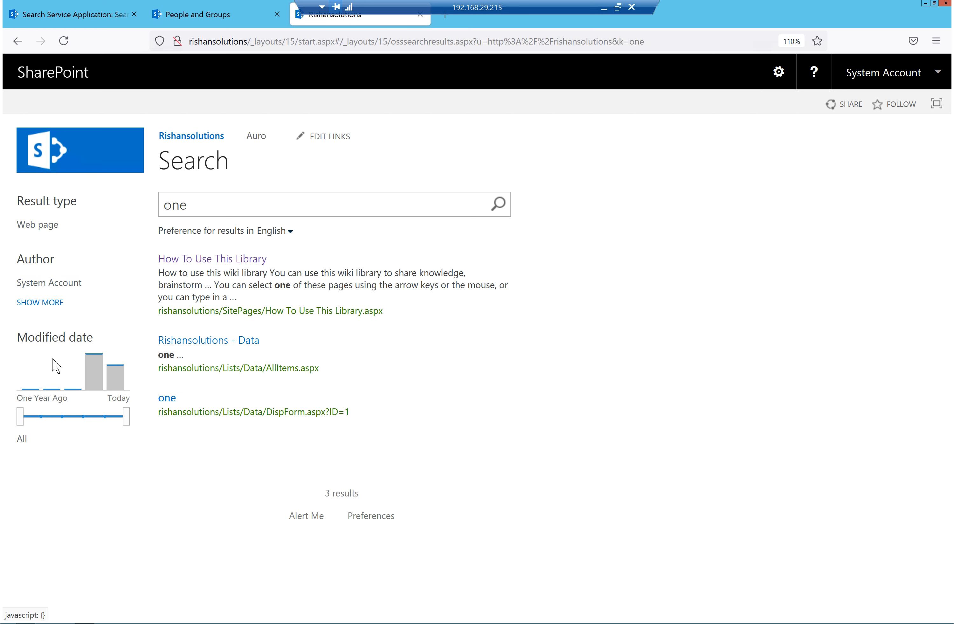
mouse_move(56, 367)
mouse_move(277, 368)
Open the Search page stored in the Site Pages library through the site contents.
left_click(779, 73)
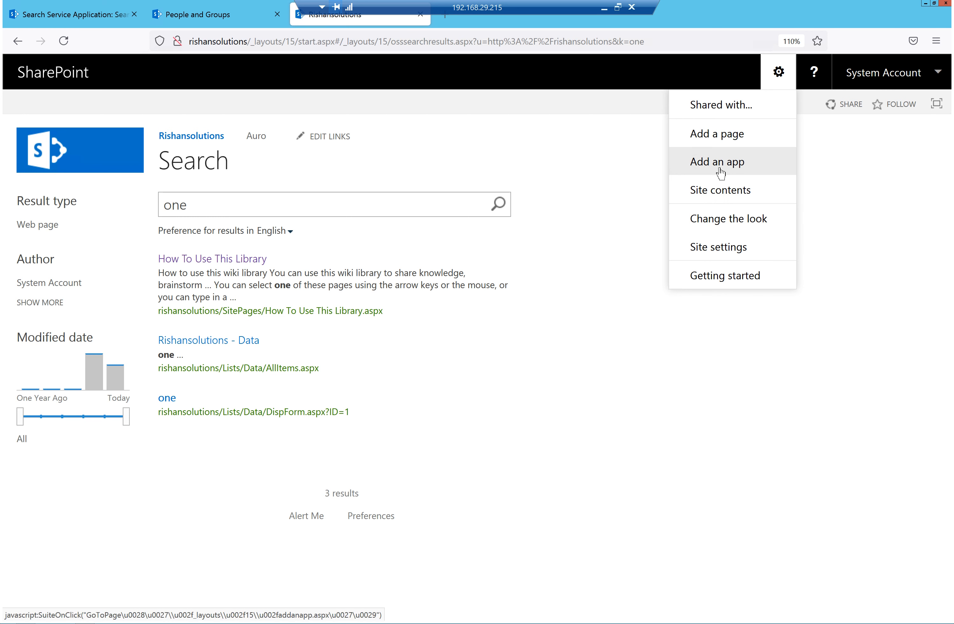
left_click(721, 196)
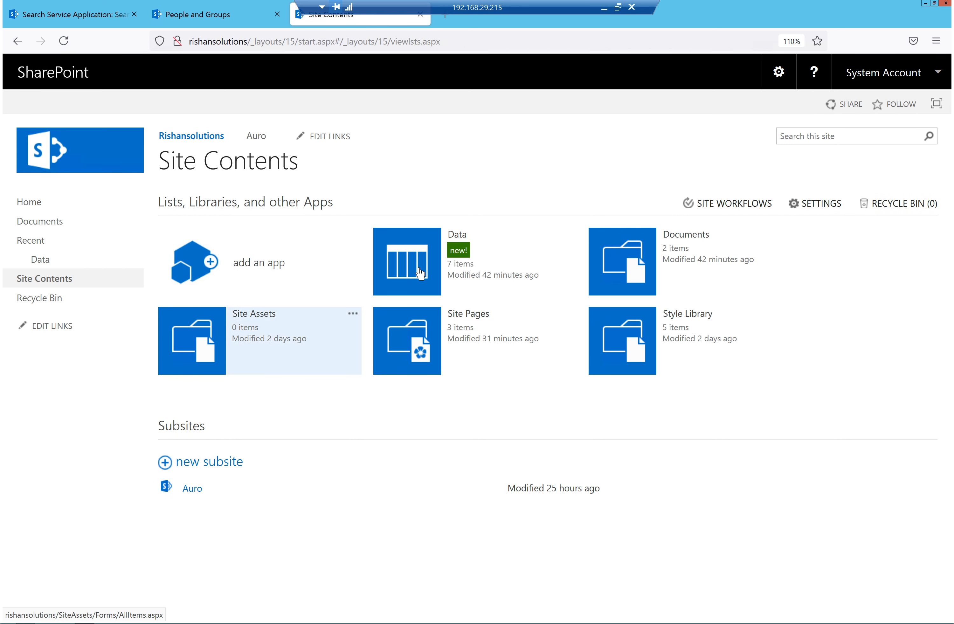
left_click(459, 322)
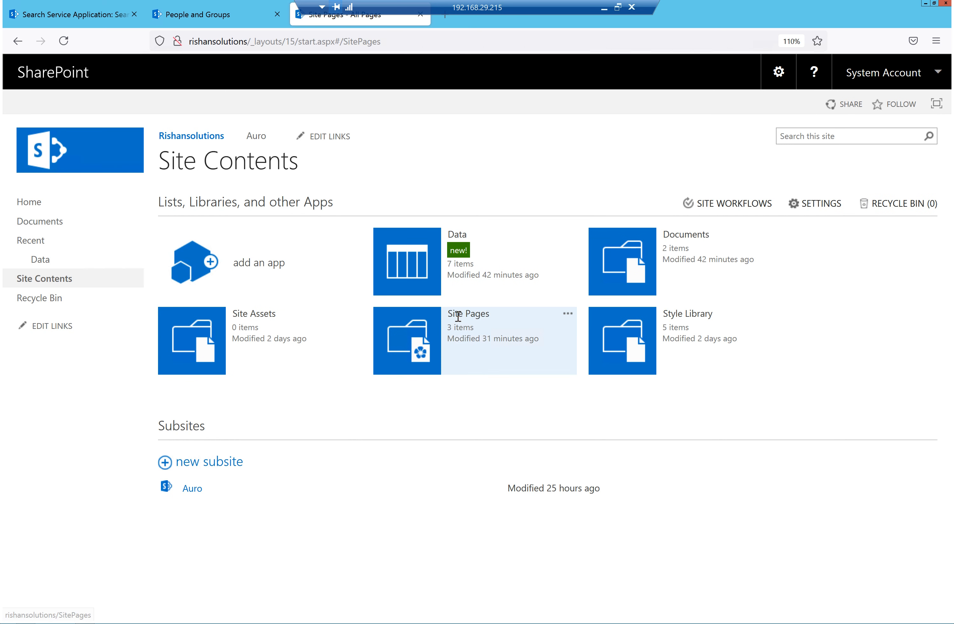
left_click(217, 277)
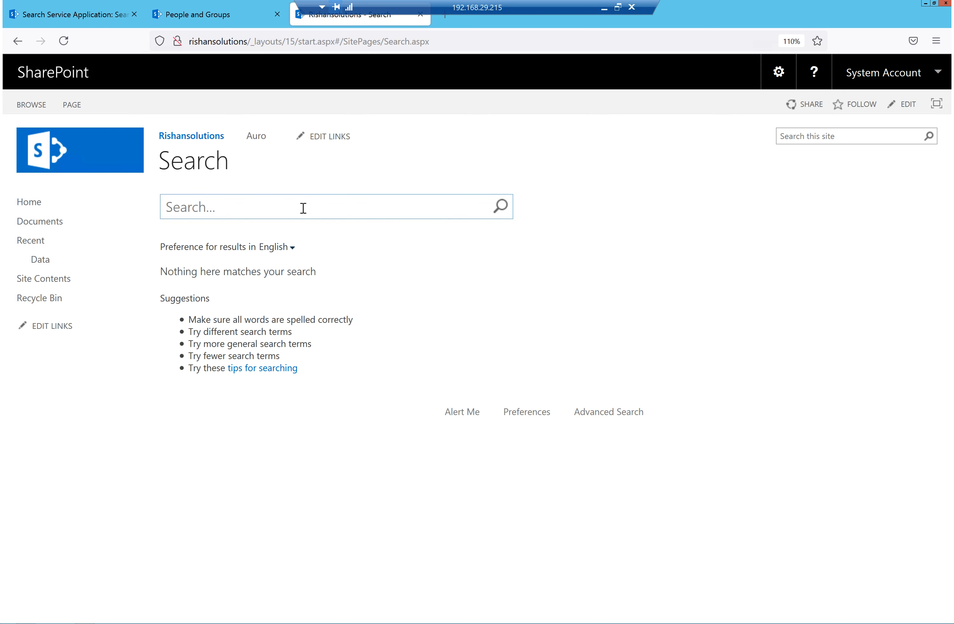
Run a search for "one" on the custom Search page and examine the results with their preview cards.
left_click(285, 207)
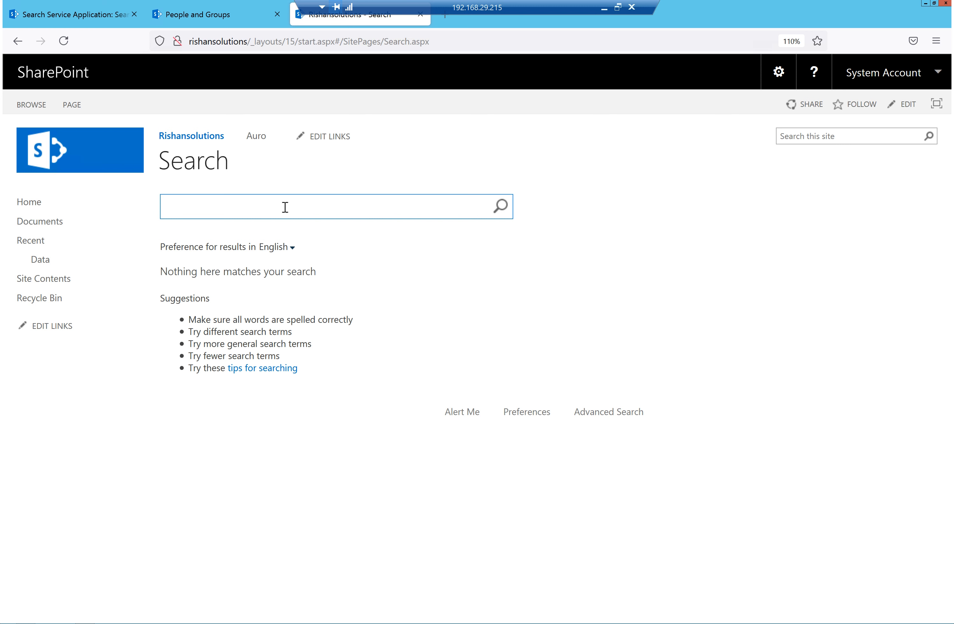
type("one")
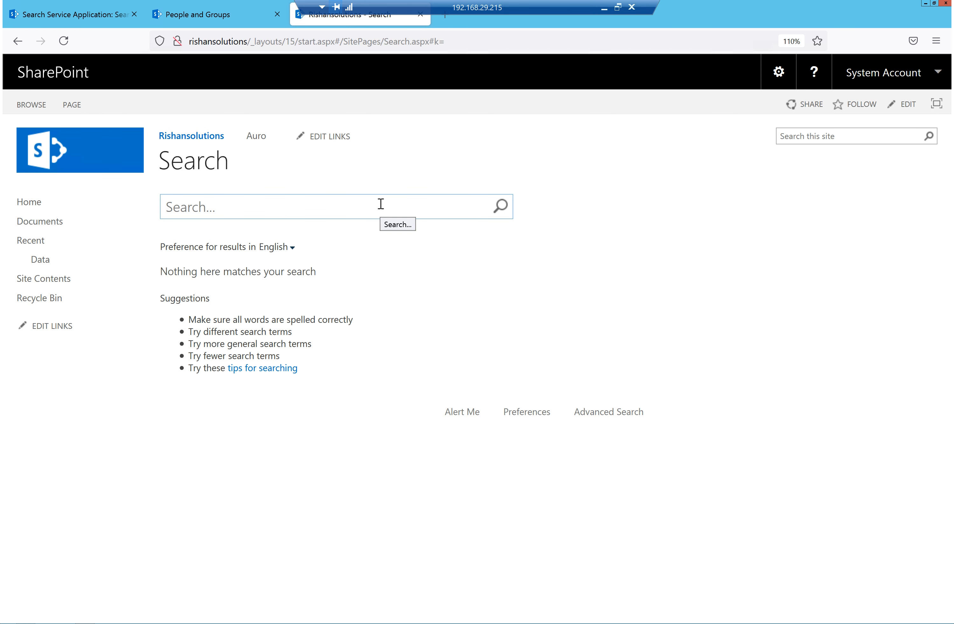
left_click(381, 204)
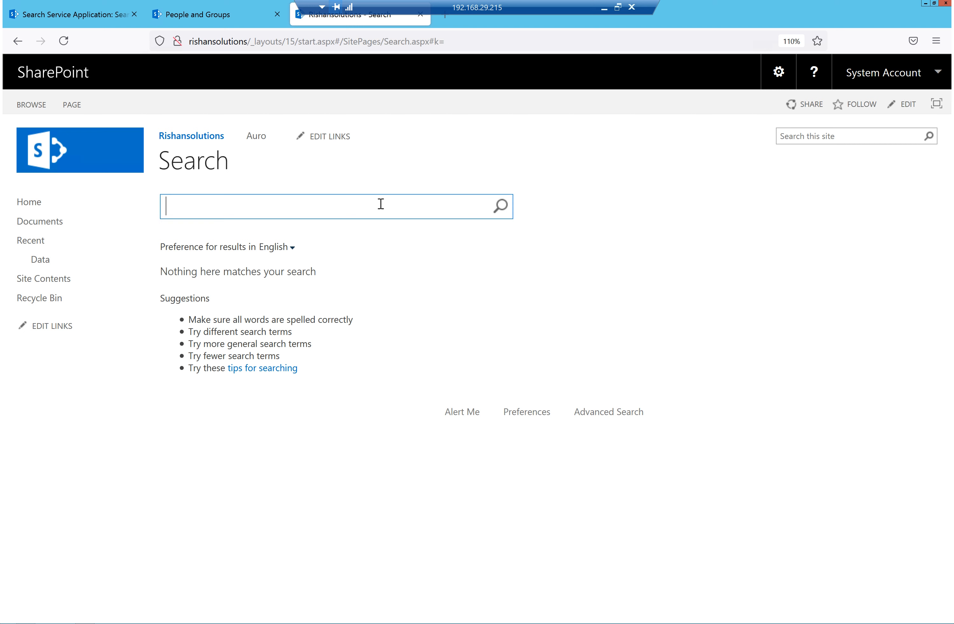
type("one")
left_click(501, 207)
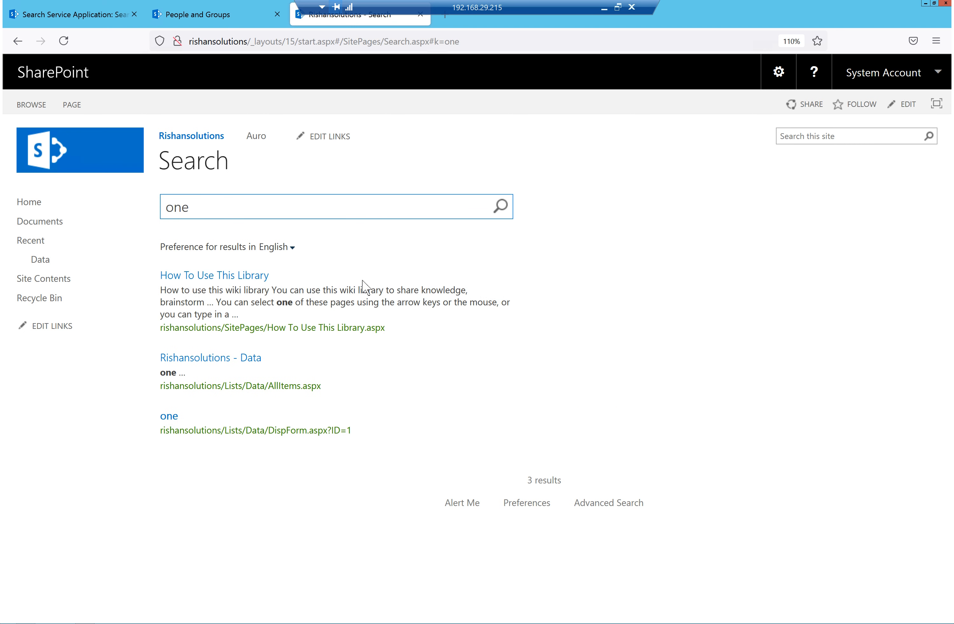
mouse_move(246, 300)
mouse_move(225, 386)
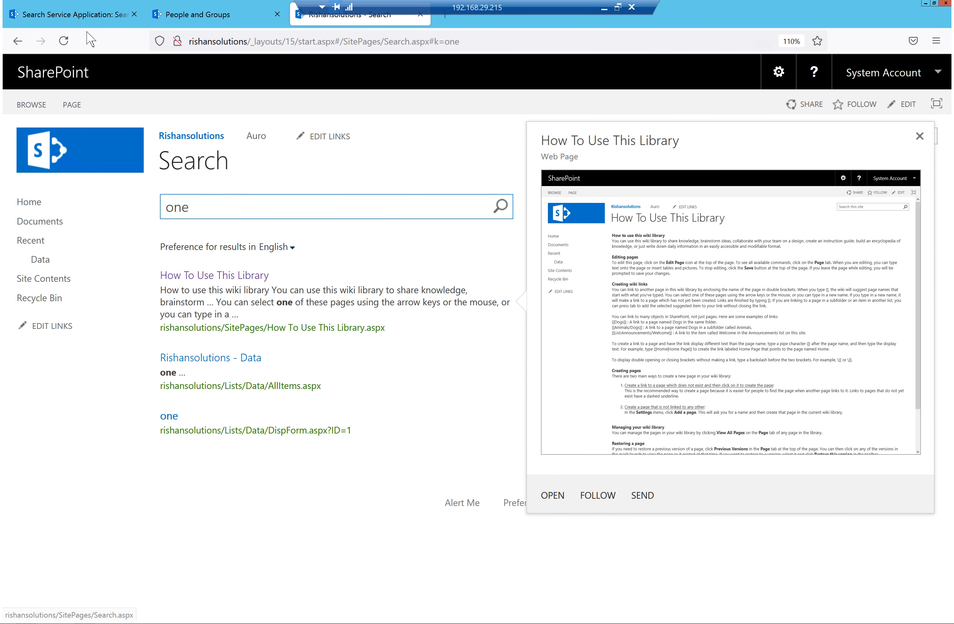
Return to the Search Administration page and examine the system status, search topology, databases, and the Queries and Results options.
left_click(79, 13)
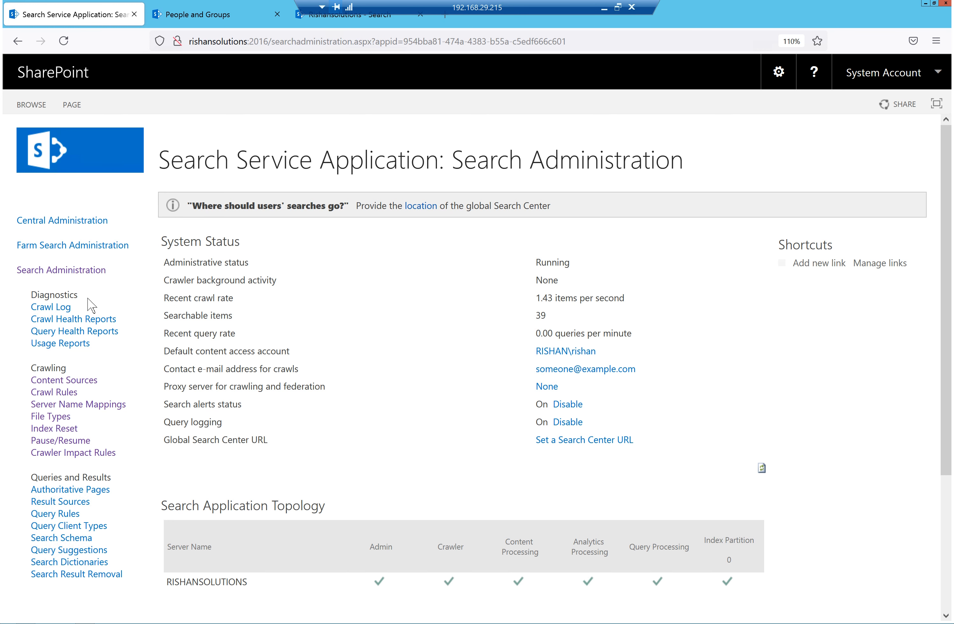
scroll(100, 559, "down", 1)
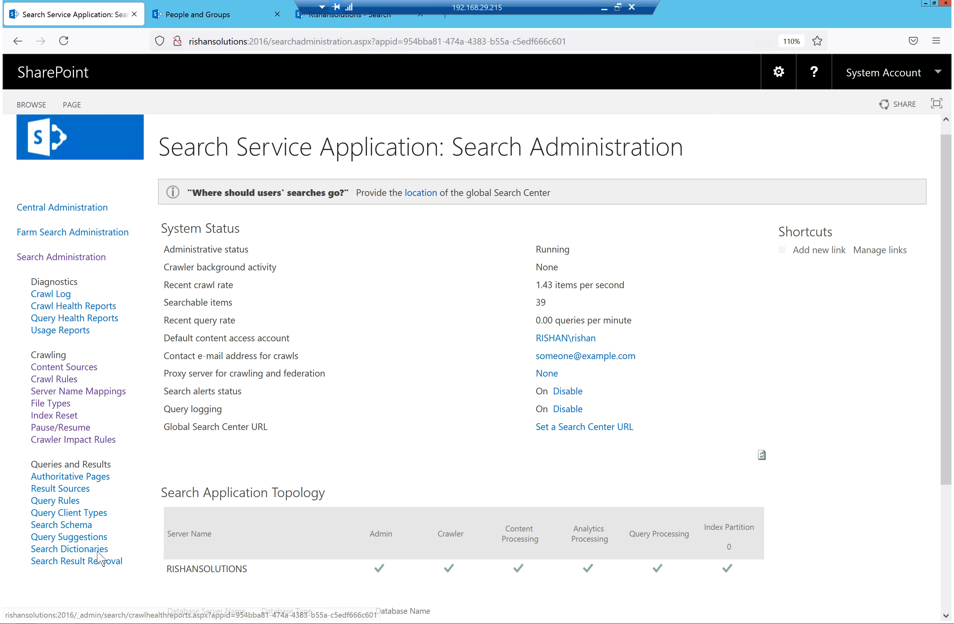
scroll(97, 539, "down", 3)
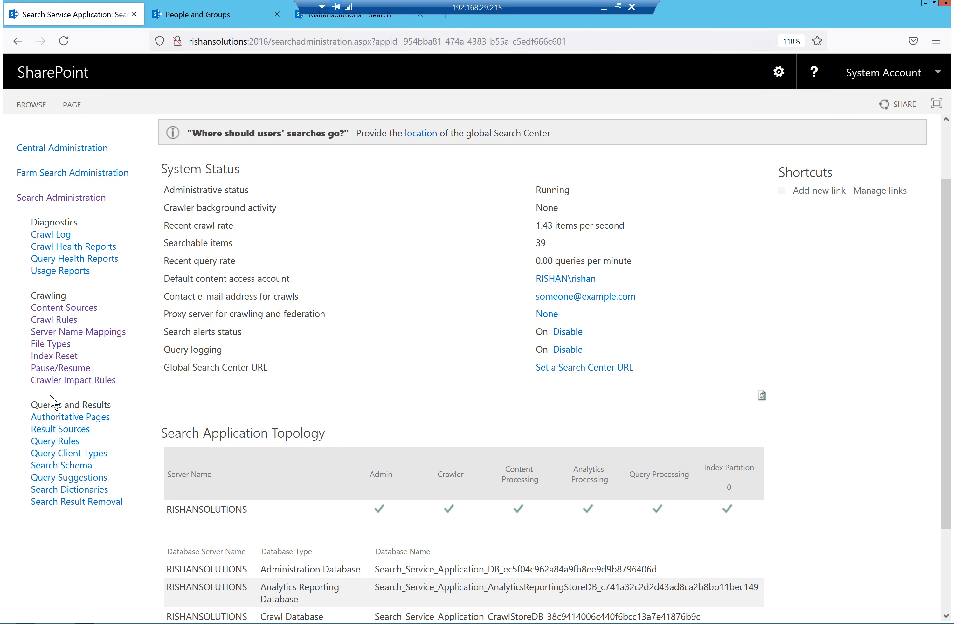
scroll(390, 430, "down", 5)
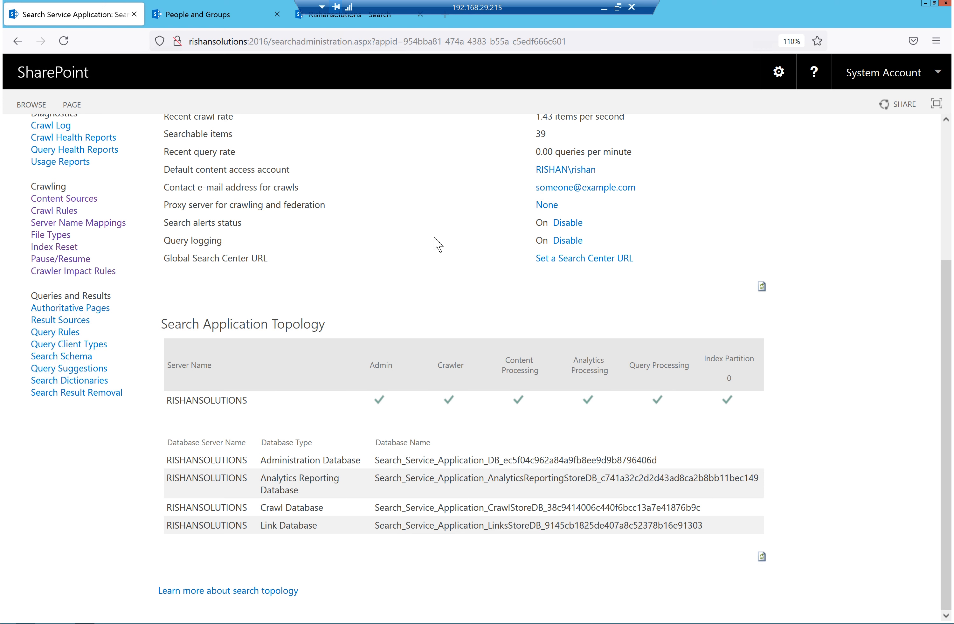
scroll(528, 385, "up", 2)
scroll(528, 386, "up", 3)
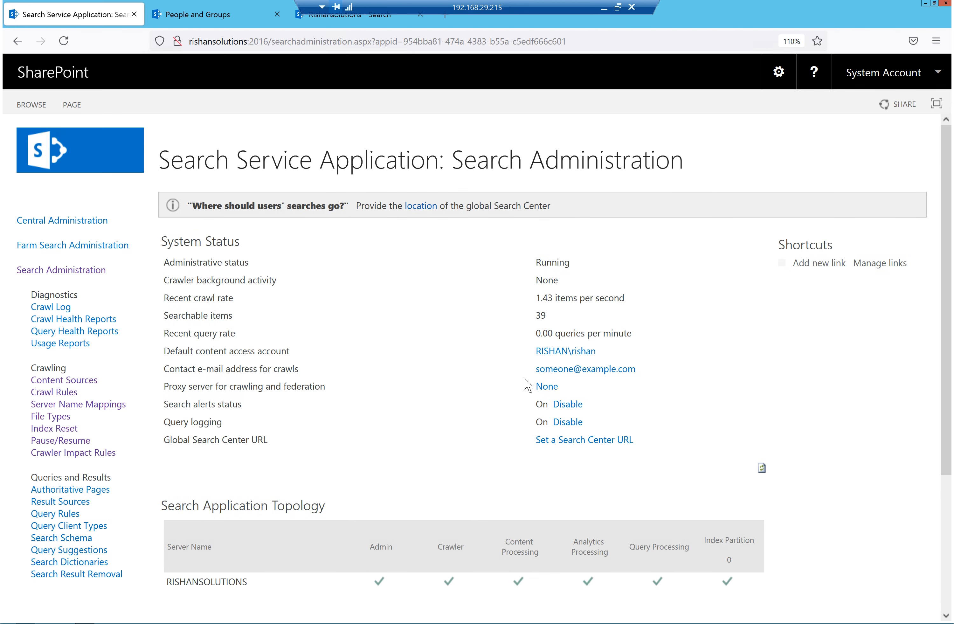